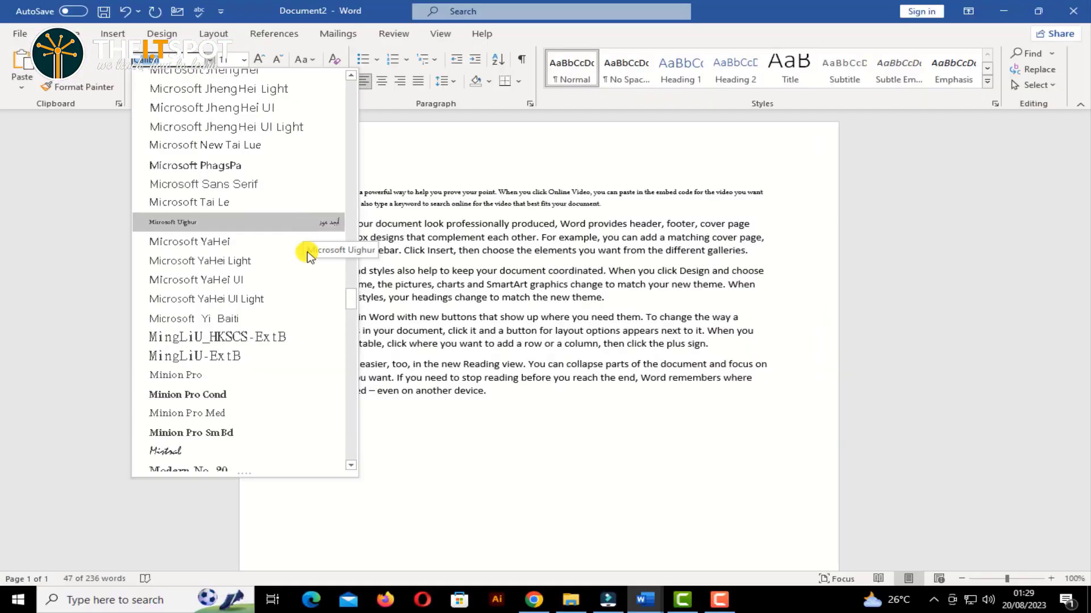
pyautogui.moveTo(351, 301); pyautogui.dragTo(340, 145)
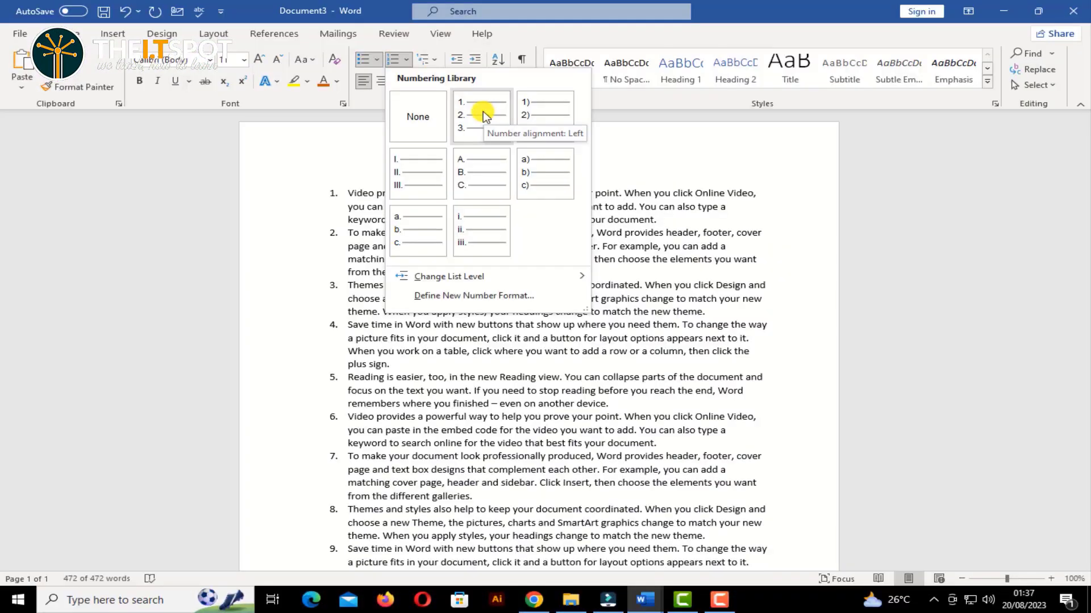
# Try numbering all paragraphs with the 1., 2., 3. format and adding an empty item after the last one
pyautogui.click(483, 116)
pyautogui.scroll(-8, 426, 346)
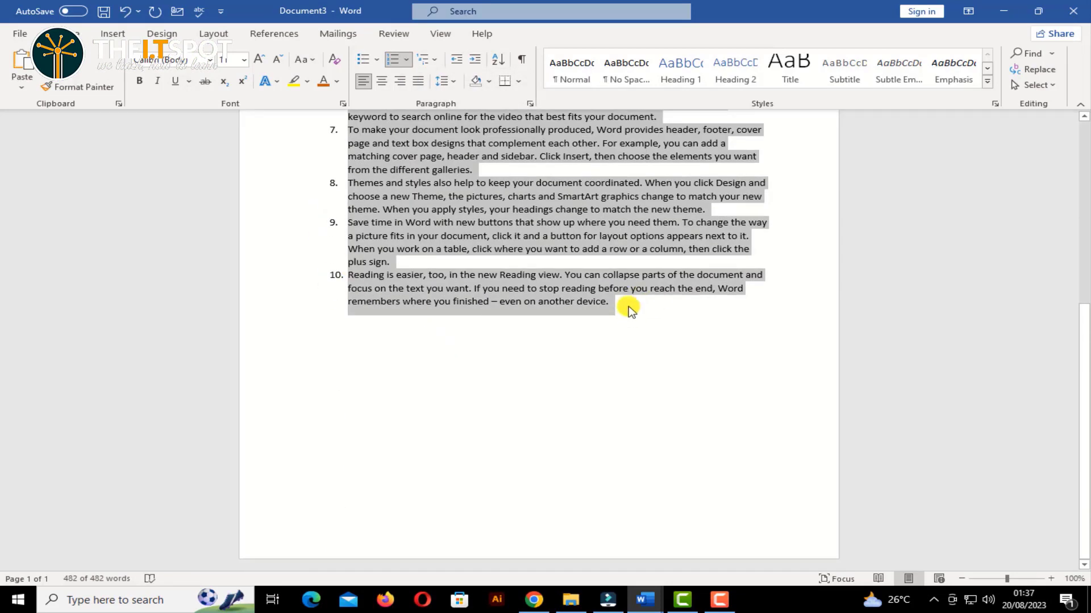
pyautogui.click(628, 306)
pyautogui.press('Return')
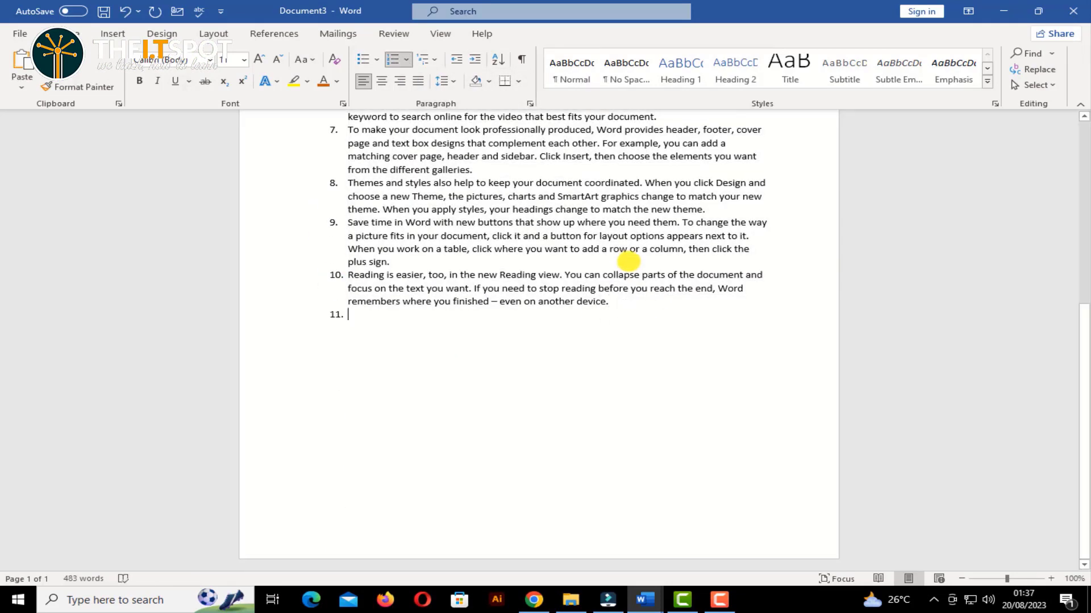
pyautogui.hotkey('ctrl', 'z')
pyautogui.hotkey('ctrl', 'z')
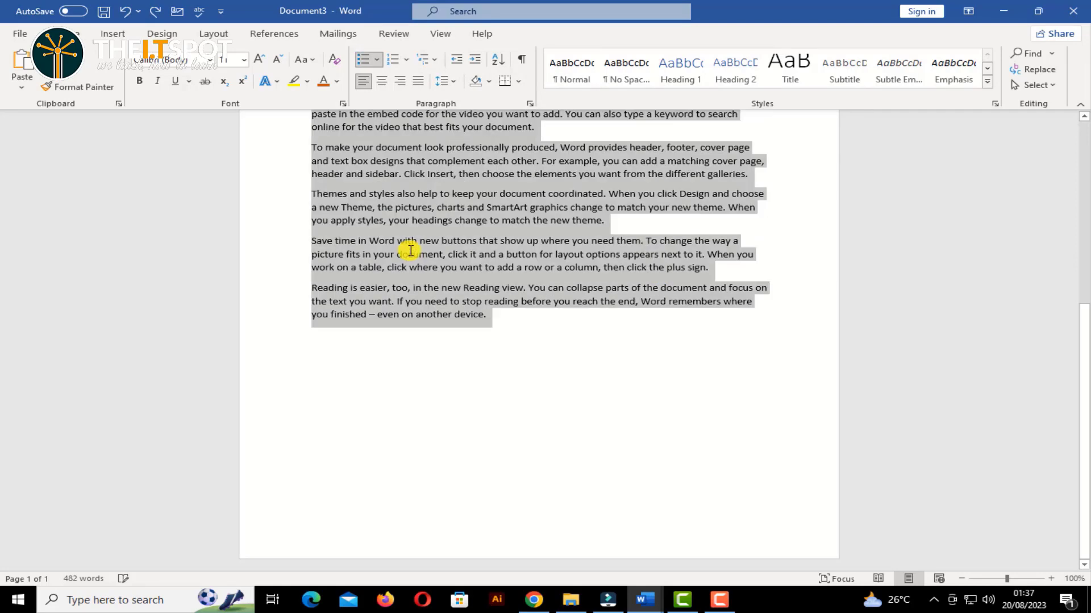
pyautogui.click(431, 59)
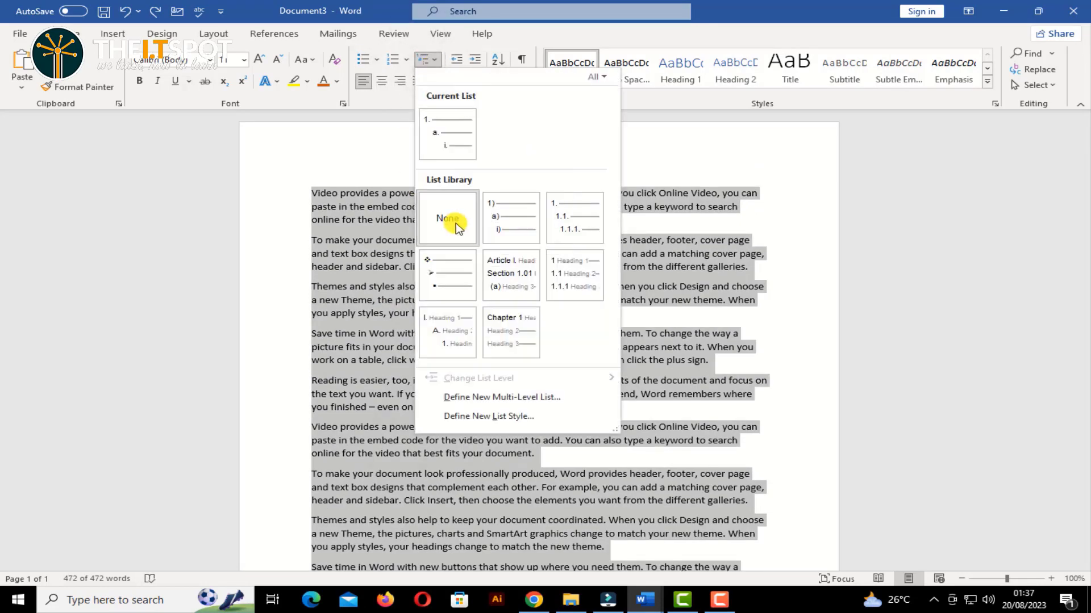
pyautogui.moveTo(517, 335)
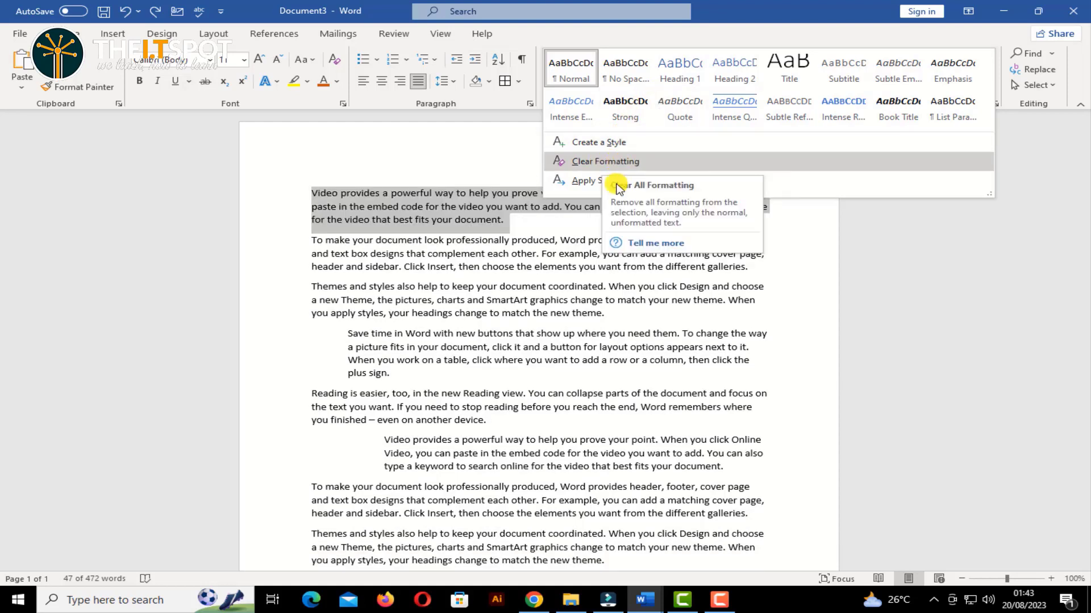
pyautogui.click(981, 241)
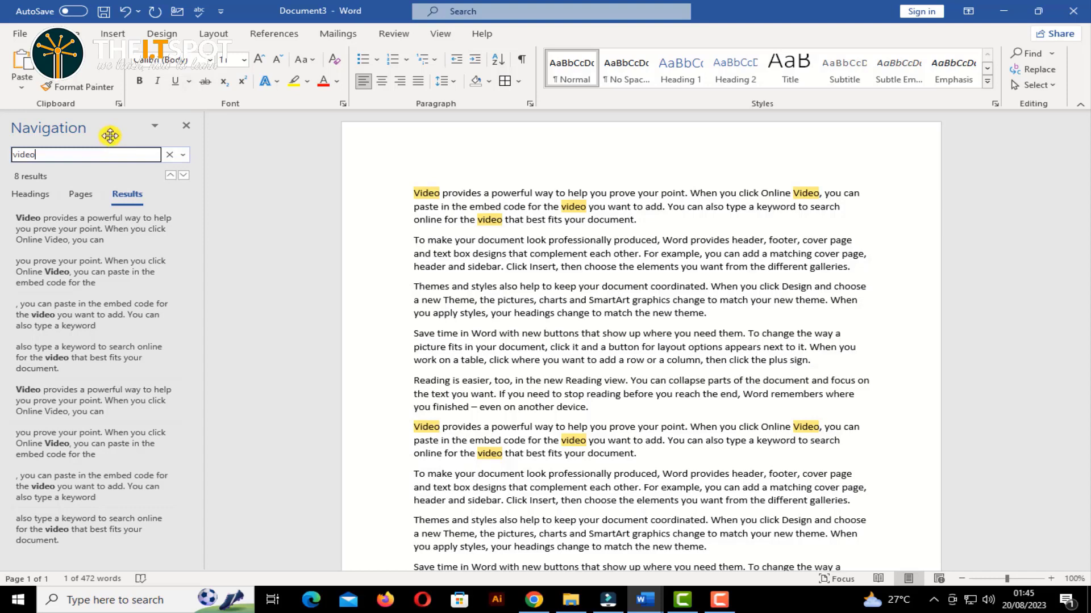
# Start a find-and-replace and enter "photo" as the replacement text
pyautogui.click(1038, 69)
pyautogui.click(414, 298)
pyautogui.write('photo')
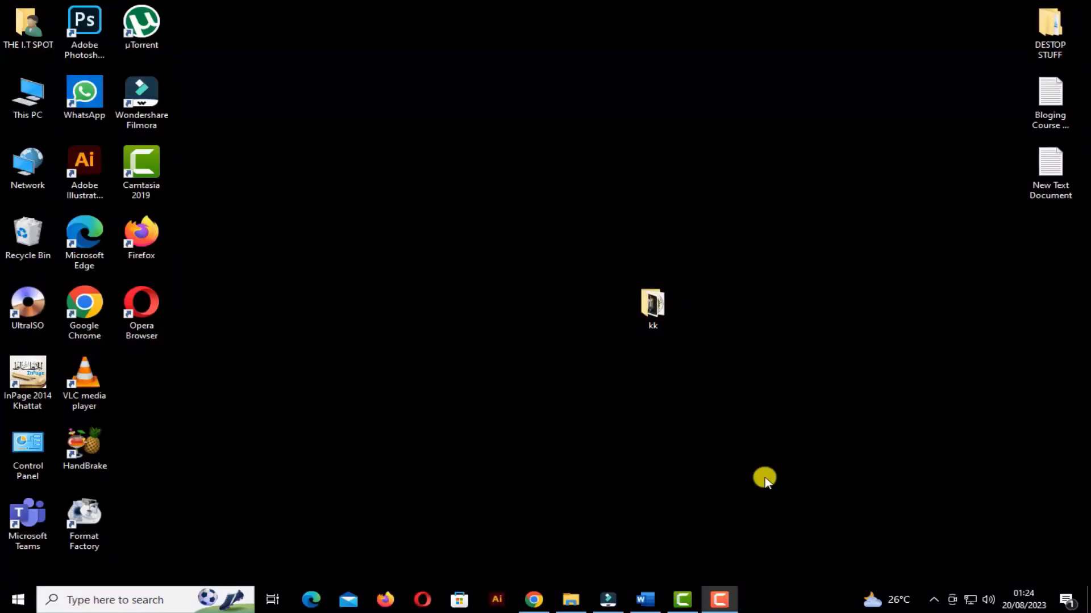
# Switch to Word and generate five paragraphs of sample text in the blank document with the =rand function
pyautogui.click(649, 600)
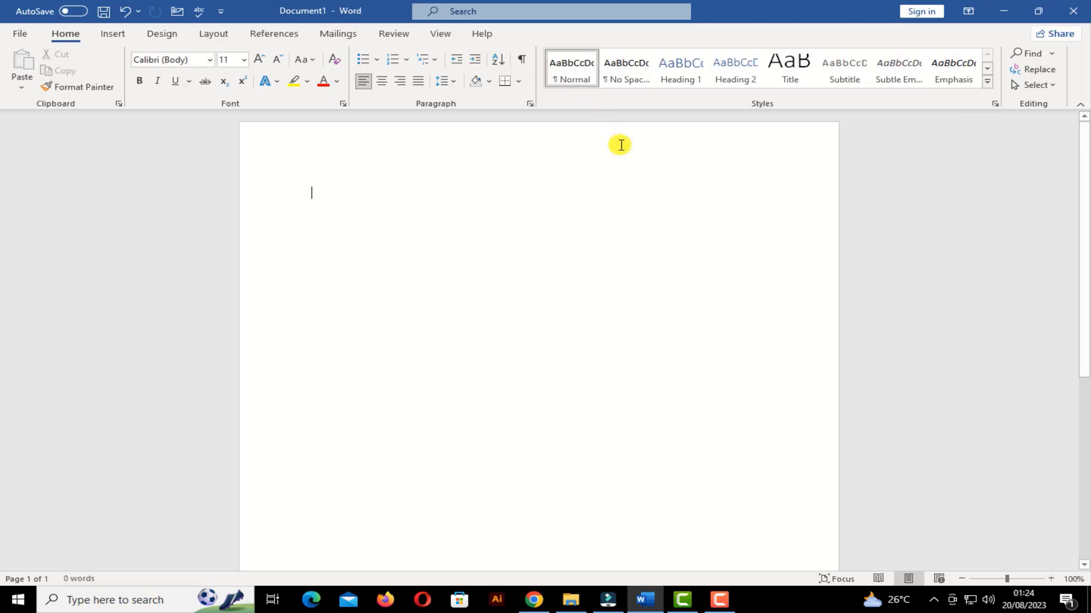
pyautogui.write('=rand')
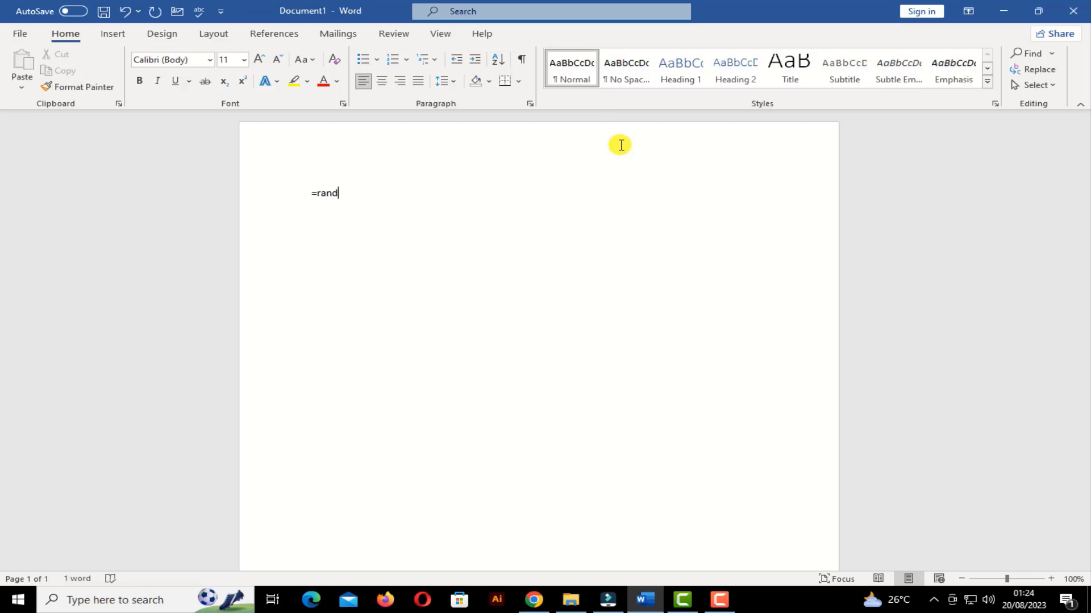
pyautogui.write('(5')
pyautogui.press('BackSpace')
pyautogui.write('5')
pyautogui.press('Return')
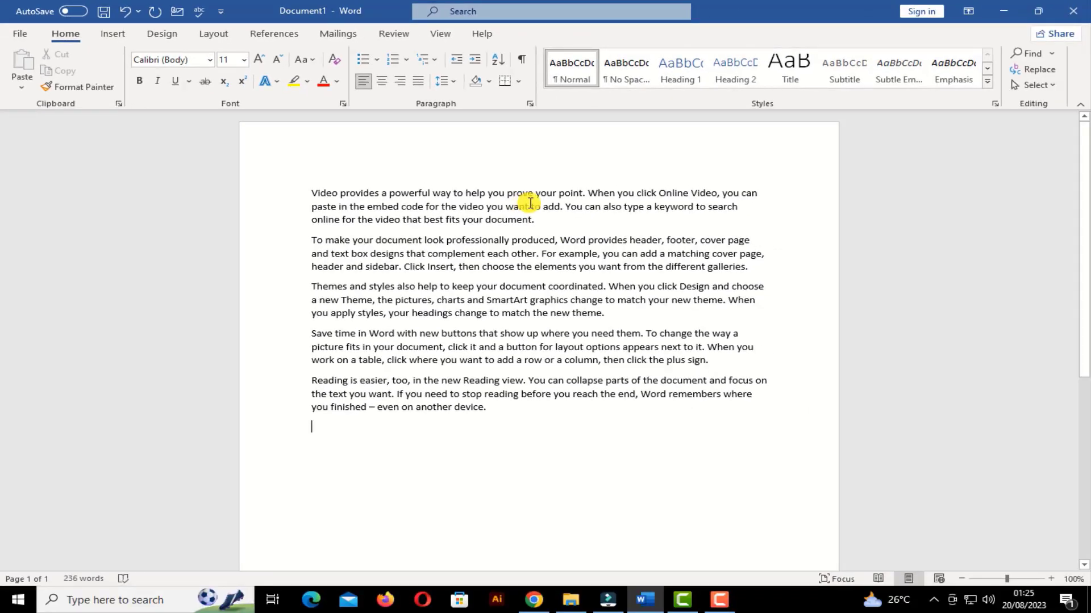
# Copy the first paragraph, "Video provides a powerful way", and paste it below the last paragraph
pyautogui.click(534, 220)
pyautogui.moveTo(501, 216); pyautogui.dragTo(315, 192)
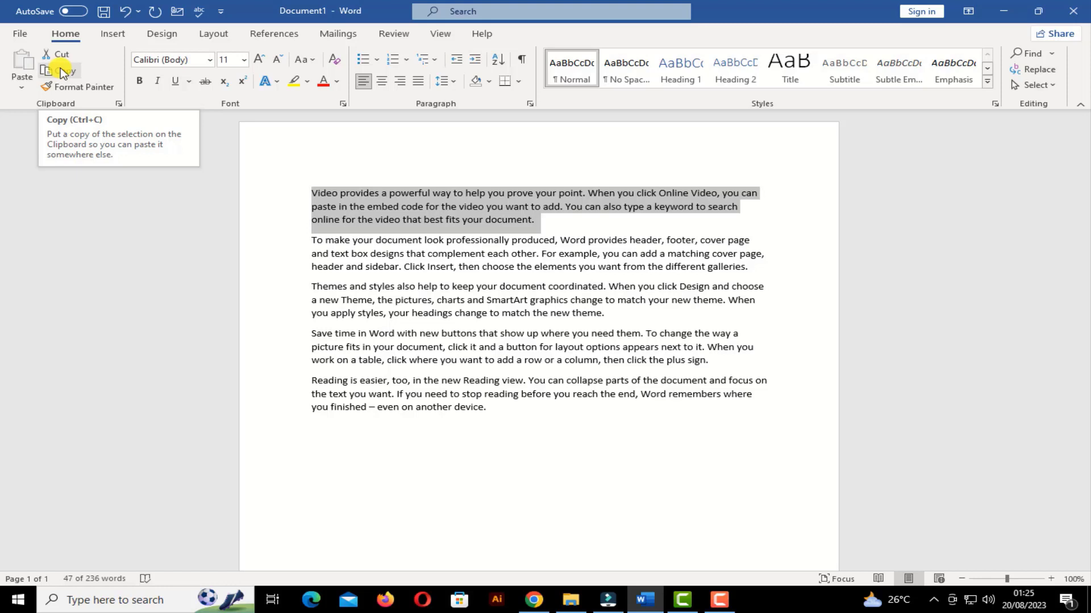
pyautogui.click(61, 69)
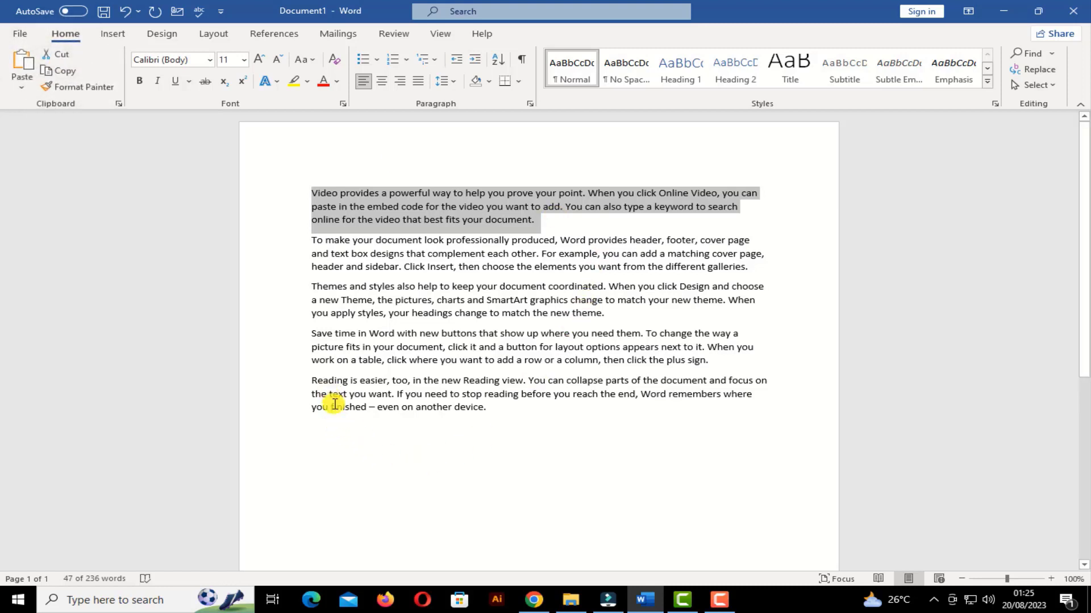
pyautogui.click(532, 406)
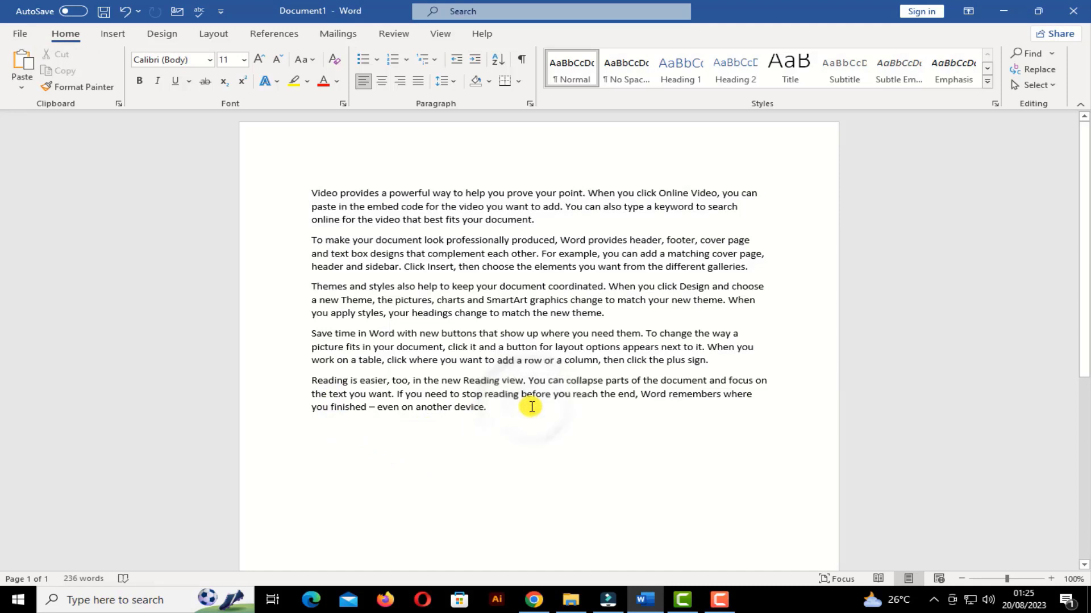
pyautogui.press('Return')
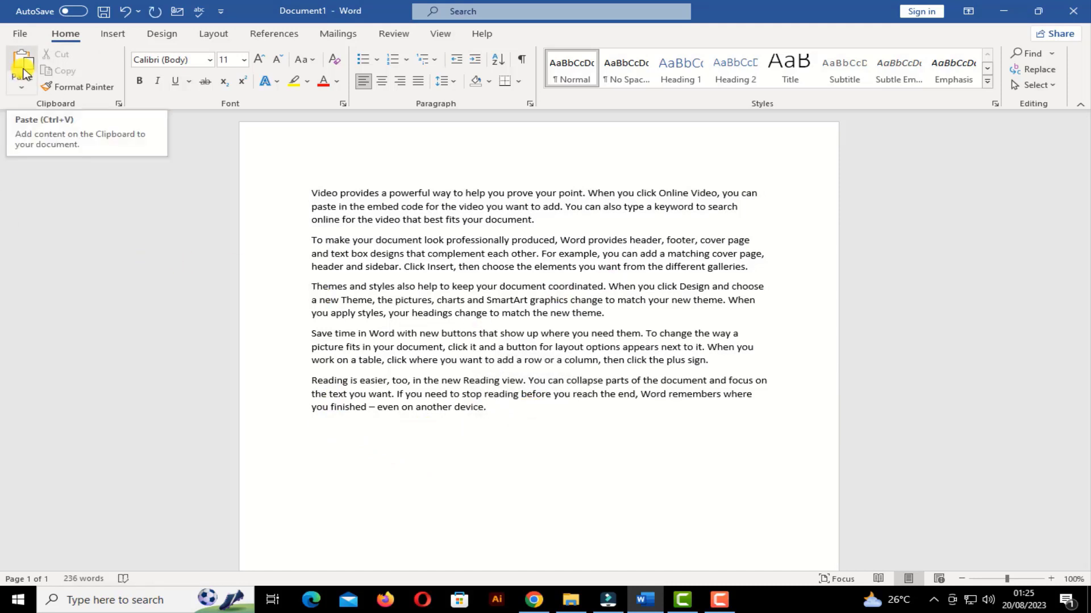
pyautogui.click(21, 89)
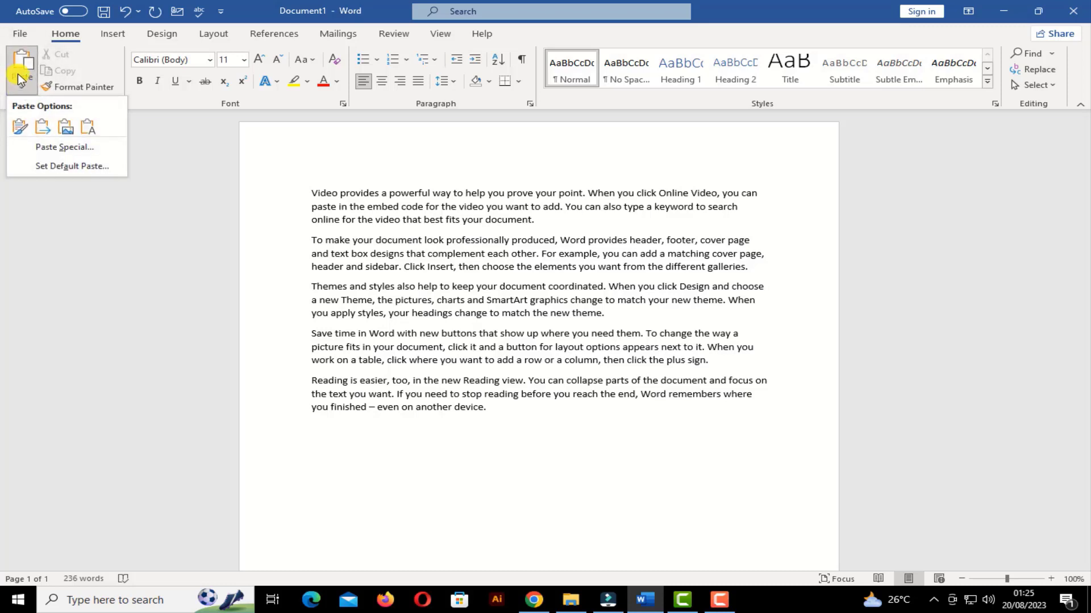
pyautogui.click(20, 91)
pyautogui.click(22, 74)
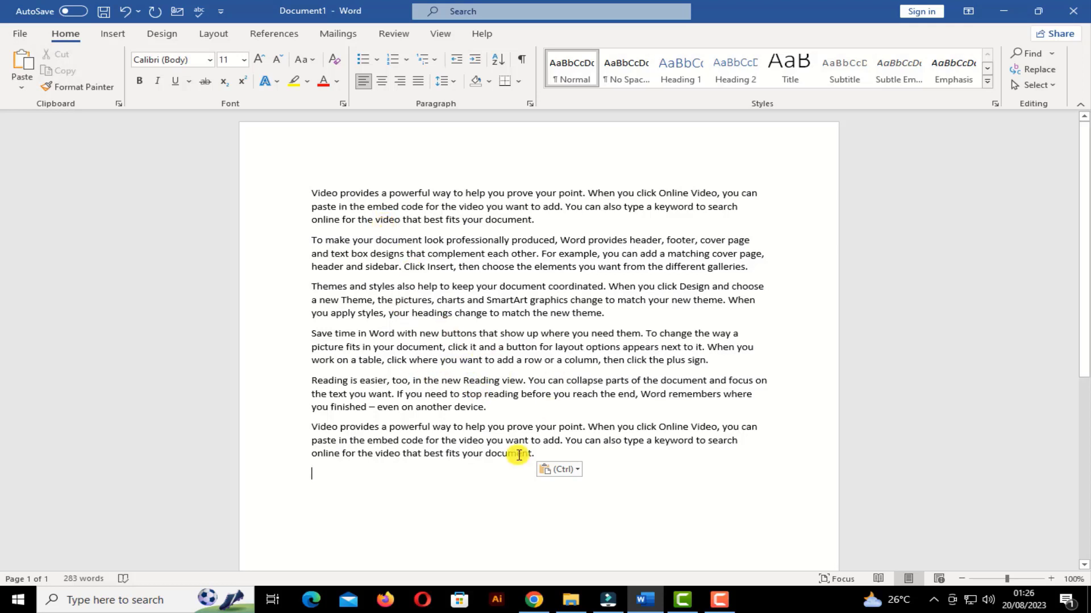
# Cut the "Reading is easier" paragraph and paste it over the first paragraph
pyautogui.moveTo(540, 454); pyautogui.dragTo(314, 380)
pyautogui.click(336, 402)
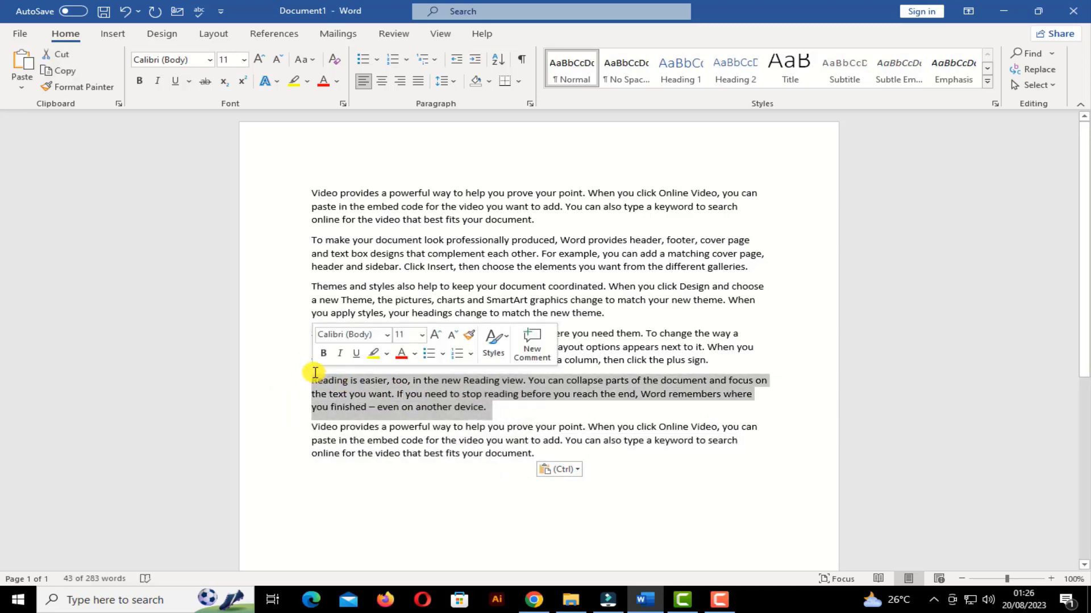
pyautogui.click(57, 72)
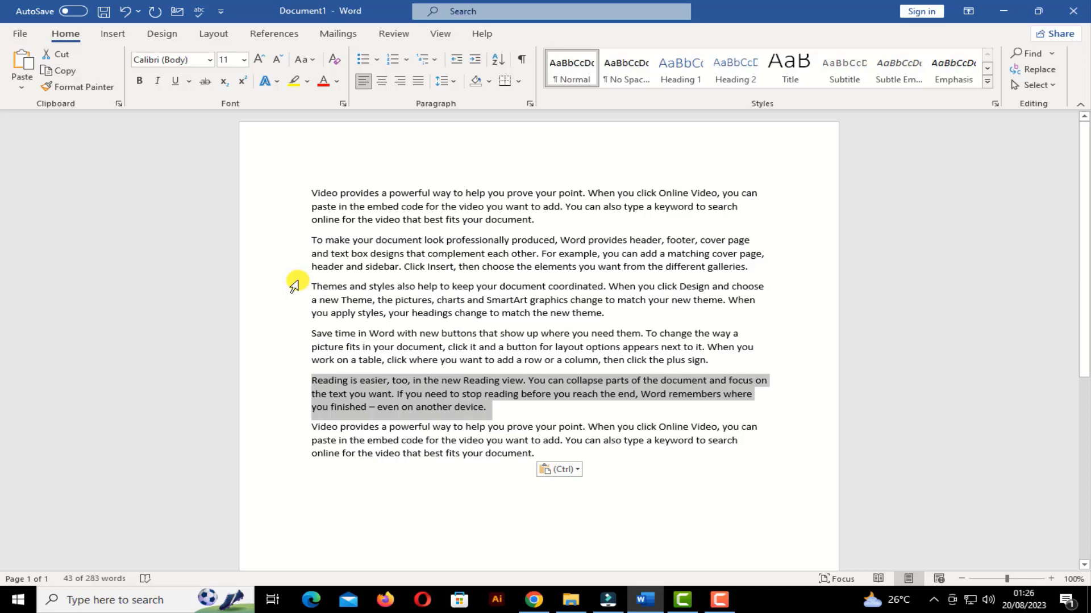
pyautogui.click(56, 55)
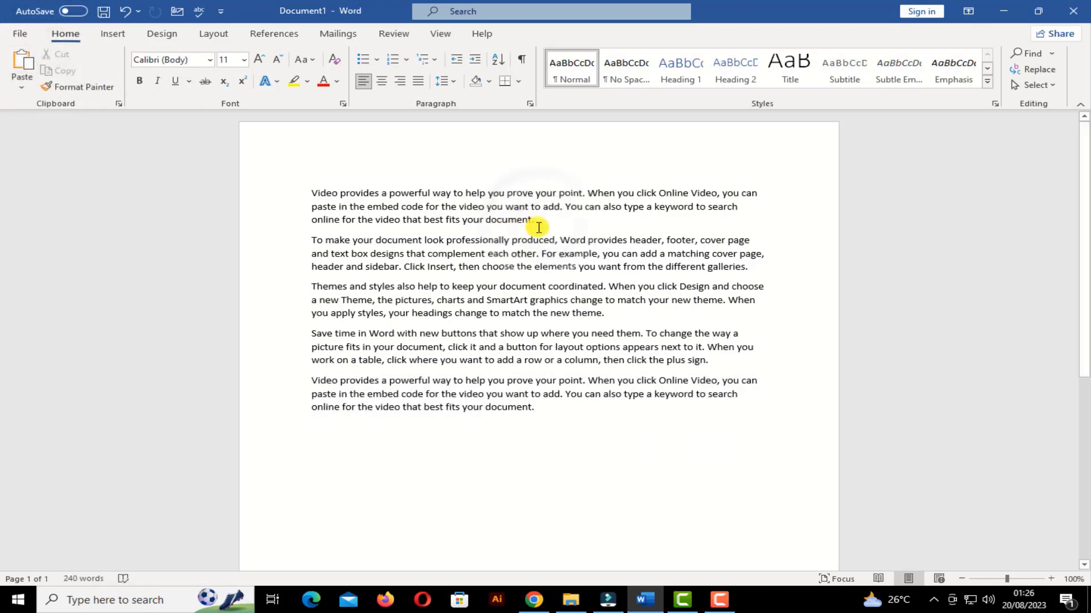
pyautogui.moveTo(540, 223); pyautogui.dragTo(285, 182)
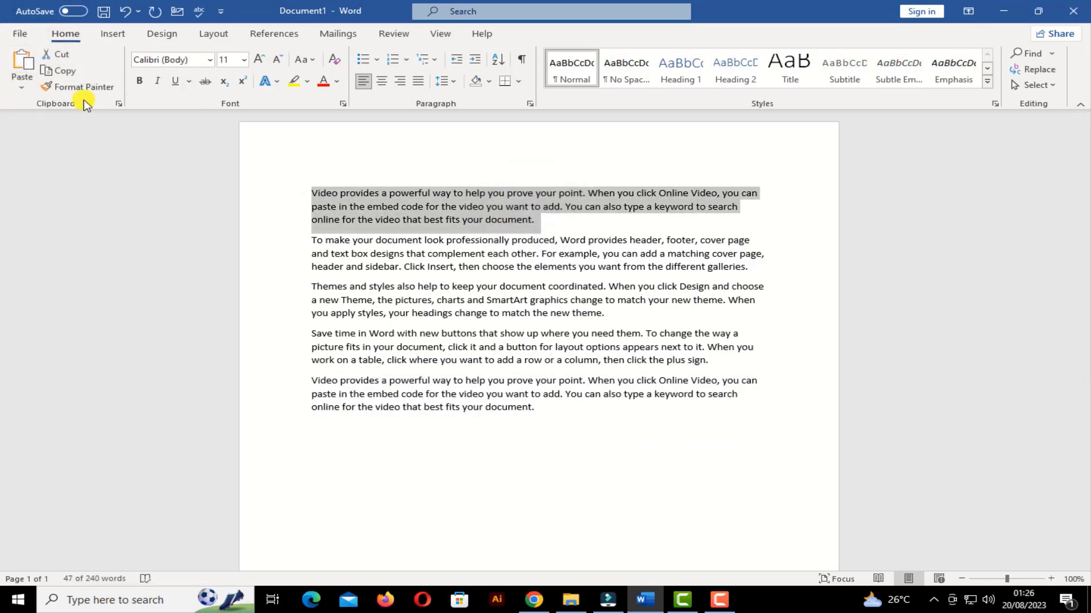
pyautogui.click(25, 70)
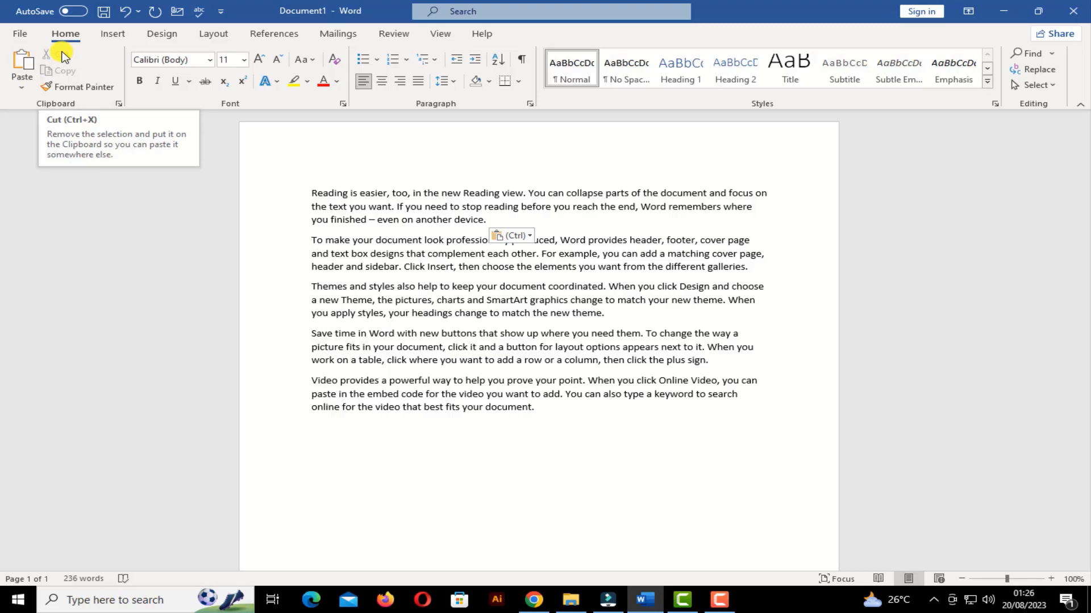
# Highlight the whole first paragraph, "Reading is easier", in yellow
pyautogui.click(78, 84)
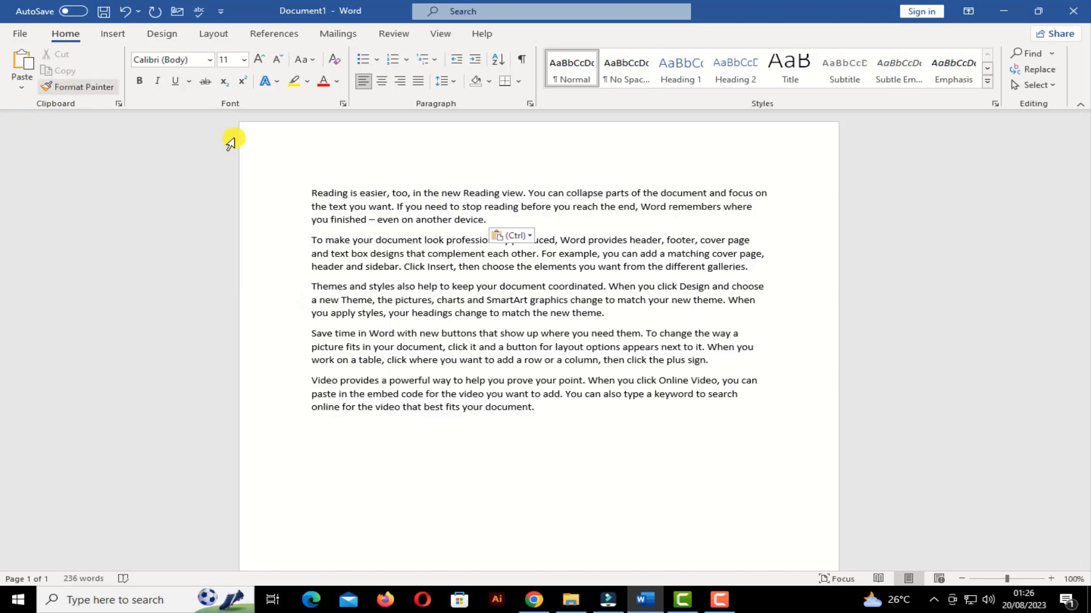
pyautogui.moveTo(313, 192)
pyautogui.mouseDown()
pyautogui.moveTo(550, 192)
pyautogui.moveTo(555, 219)
pyautogui.mouseUp()
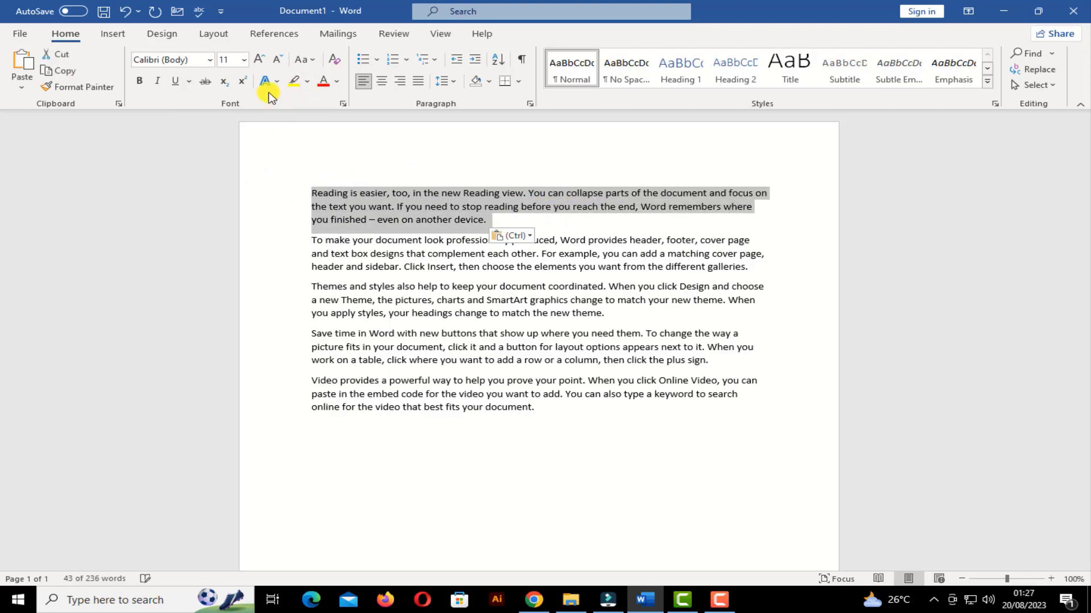
pyautogui.click(306, 83)
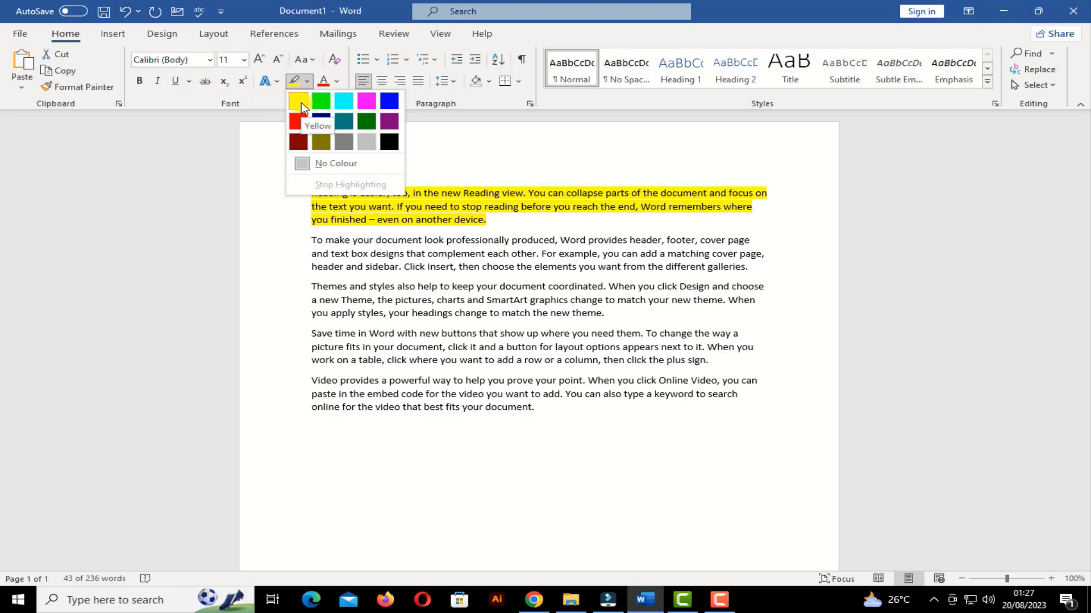
pyautogui.click(300, 102)
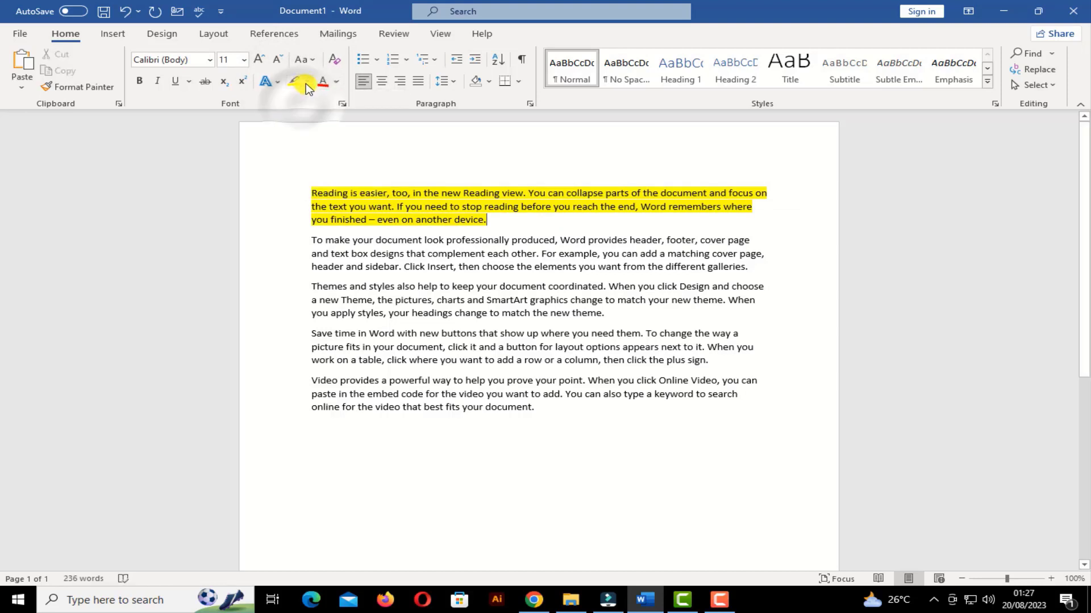
# Change the font colour of the highlighted first paragraph to the orange theme colour
pyautogui.click(336, 82)
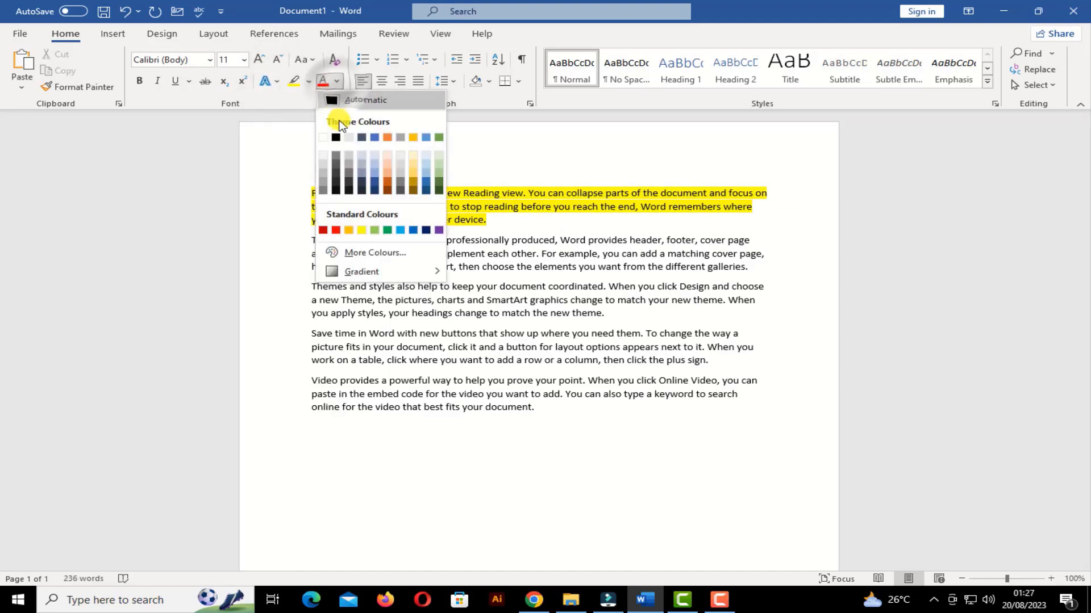
pyautogui.click(389, 138)
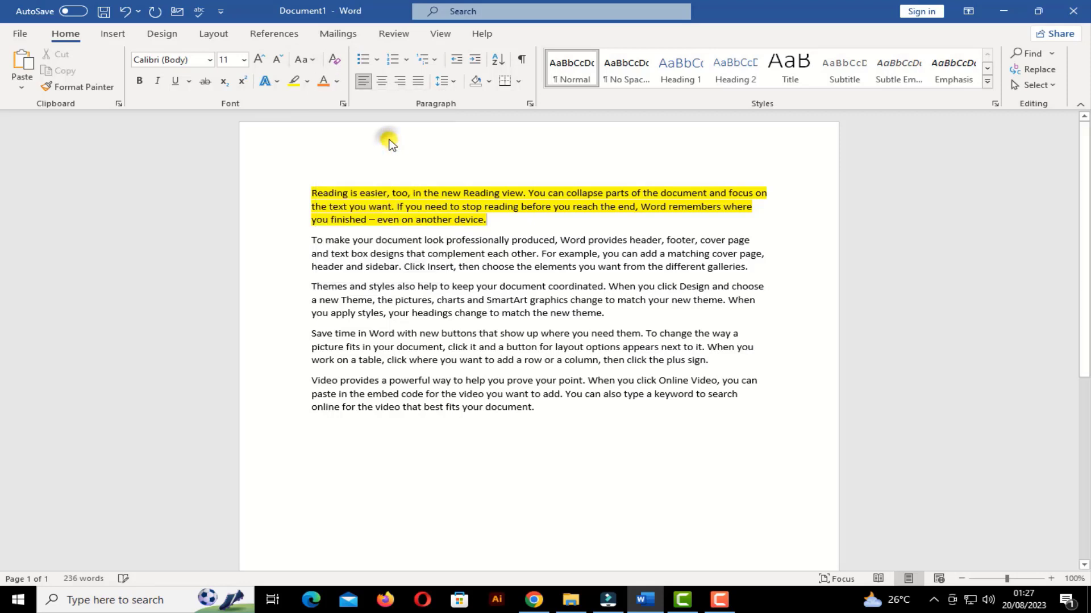
pyautogui.moveTo(487, 219); pyautogui.dragTo(265, 170)
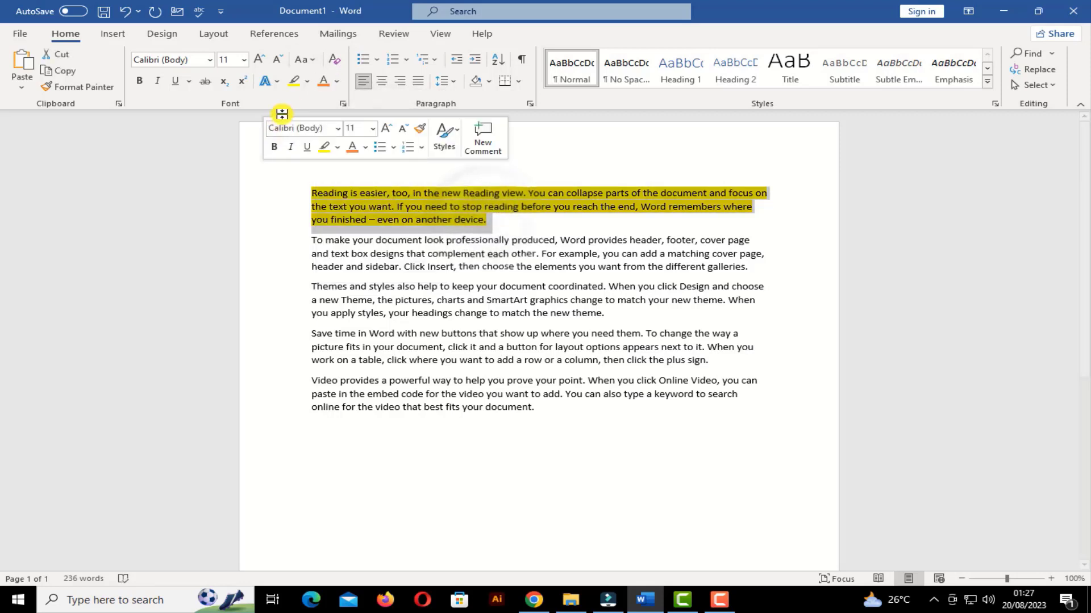
pyautogui.click(322, 81)
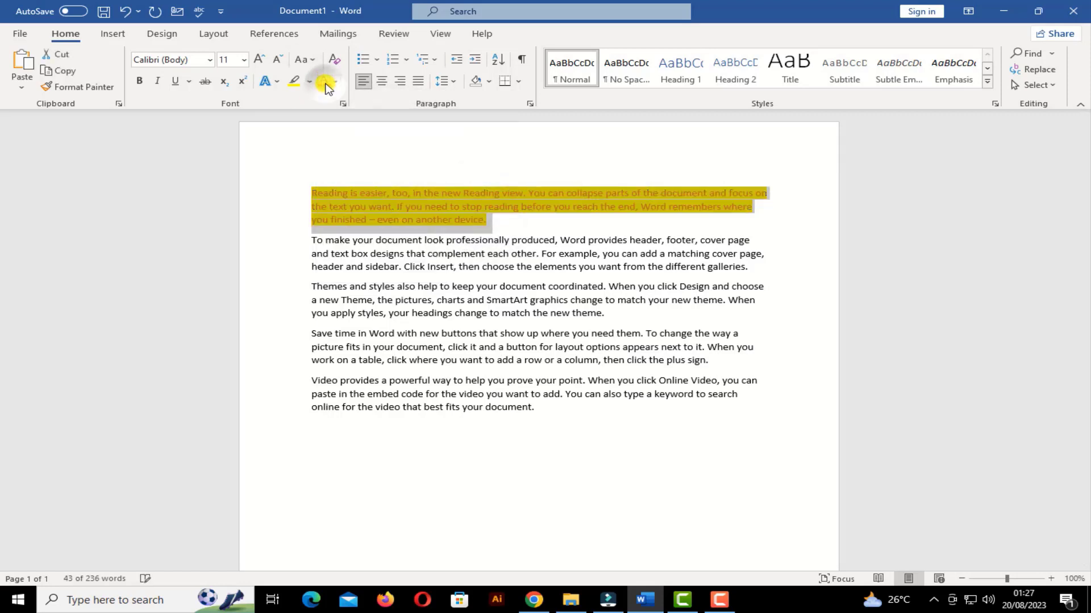
pyautogui.click(453, 210)
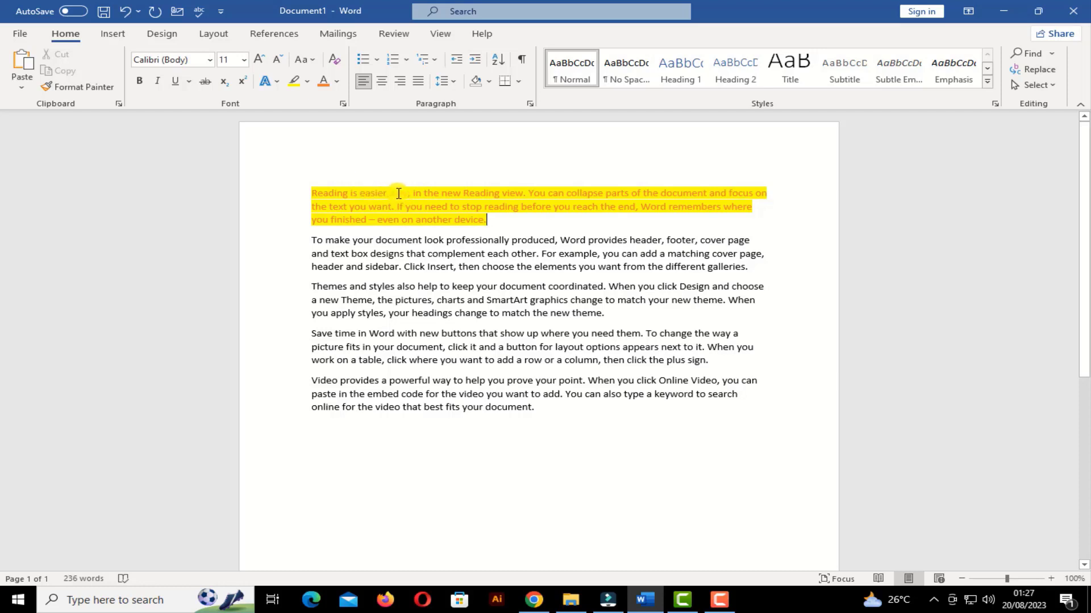
# Copy the formatting of "too, in the new Reading" with Format Painter onto the word "Themes" in the third paragraph
pyautogui.moveTo(393, 193); pyautogui.dragTo(500, 196)
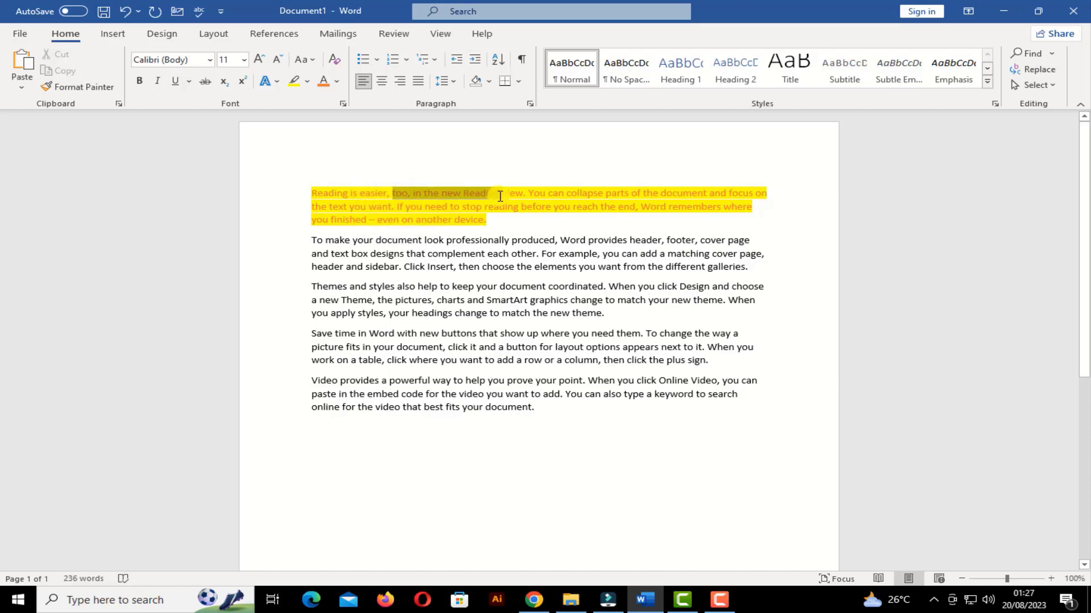
pyautogui.moveTo(500, 196); pyautogui.dragTo(499, 195)
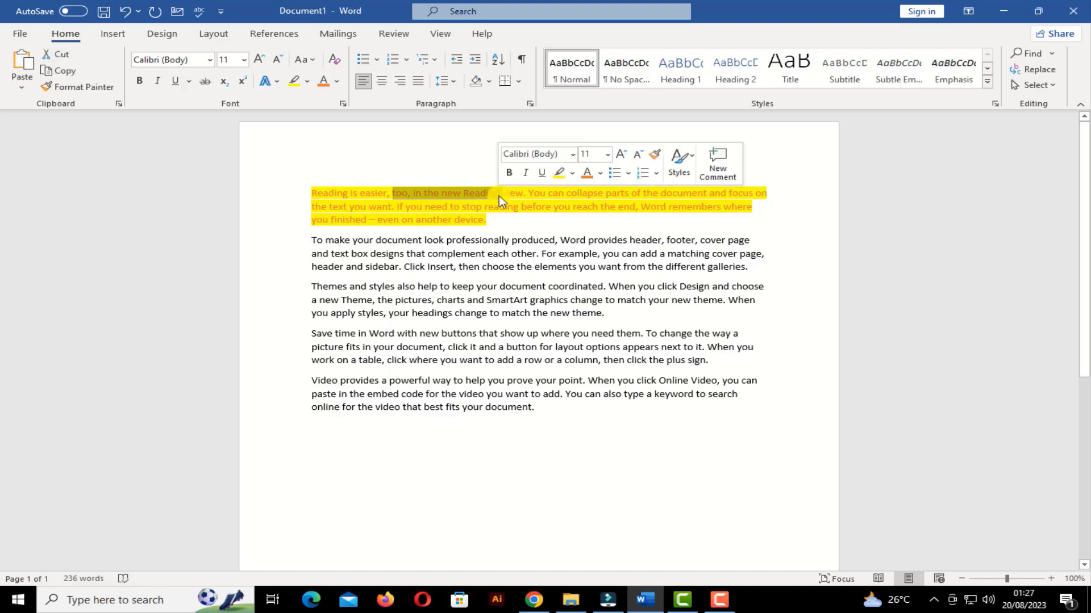
pyautogui.click(75, 88)
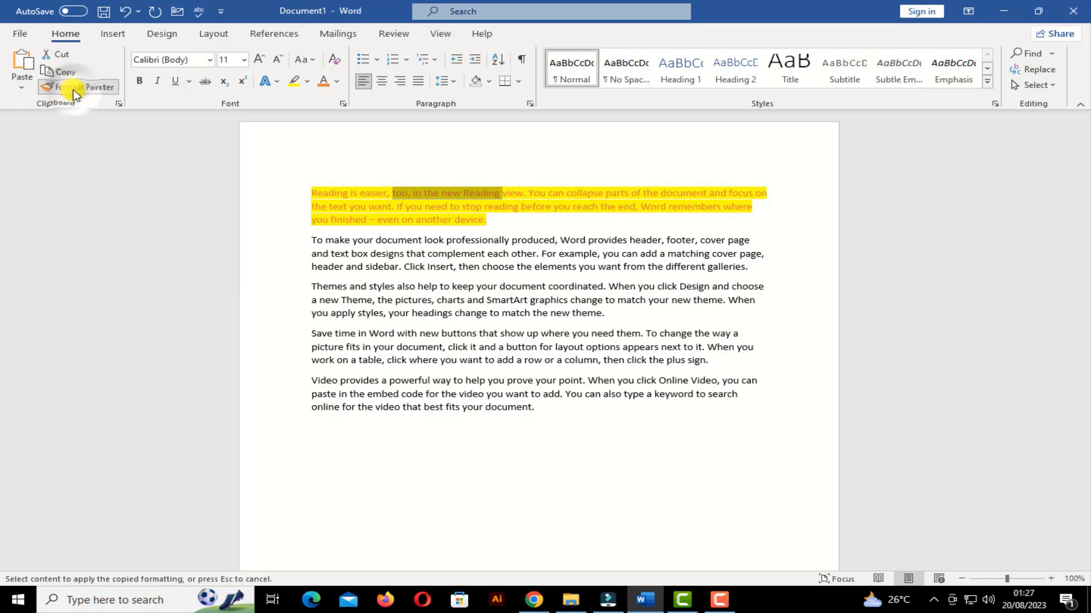
pyautogui.click(321, 285)
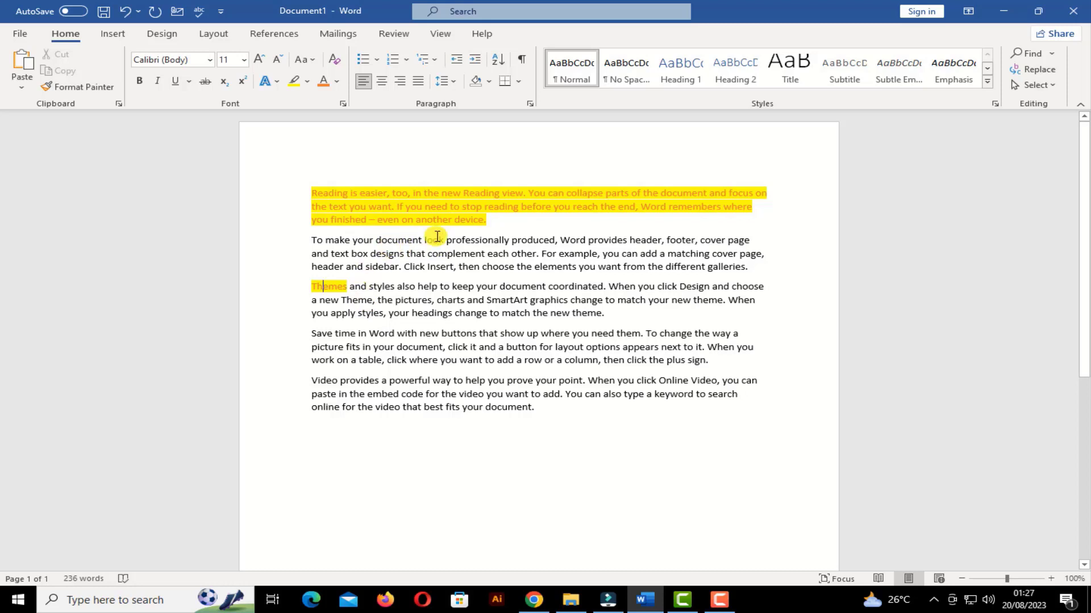
# Copy the highlighted first paragraph's formatting with Format Painter onto the words "buttons", "way", "where", "coordinated", "keep", "professionally" and "footer"
pyautogui.tripleClick(477, 211)
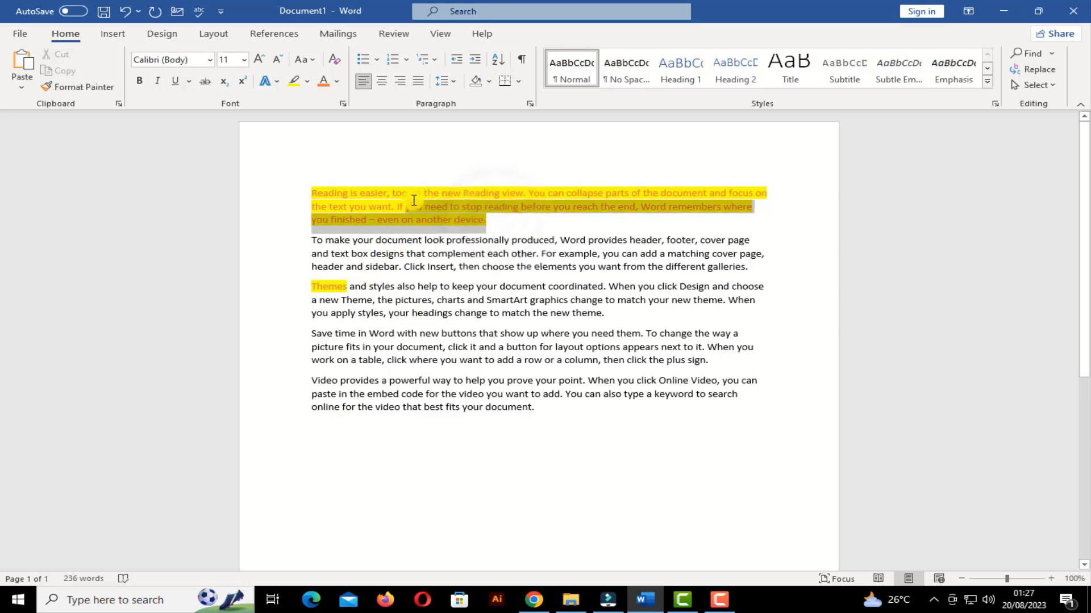
pyautogui.moveTo(414, 200); pyautogui.dragTo(420, 205)
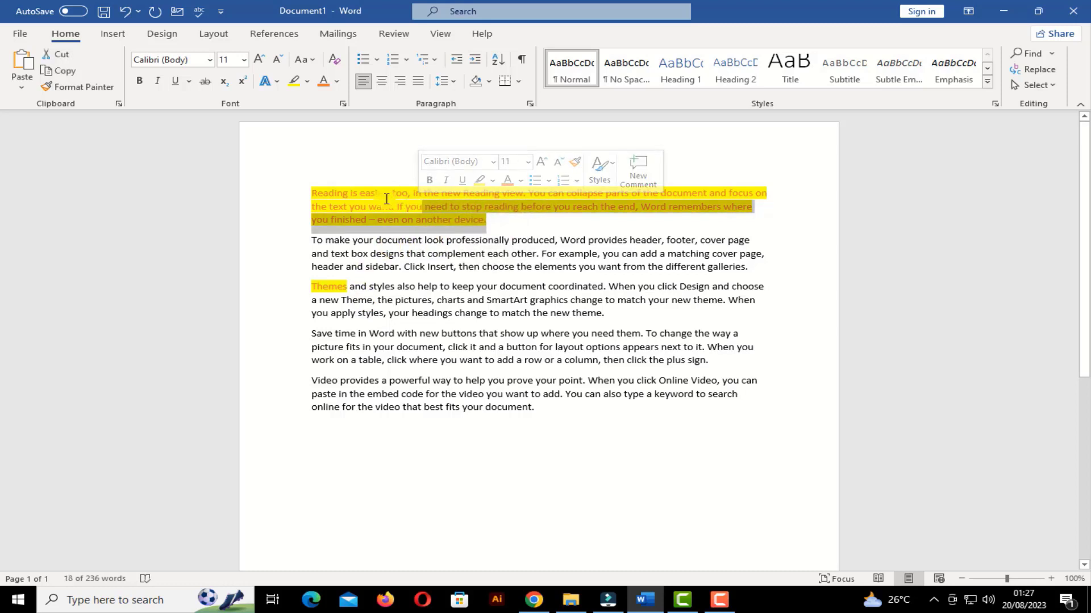
pyautogui.click(79, 87)
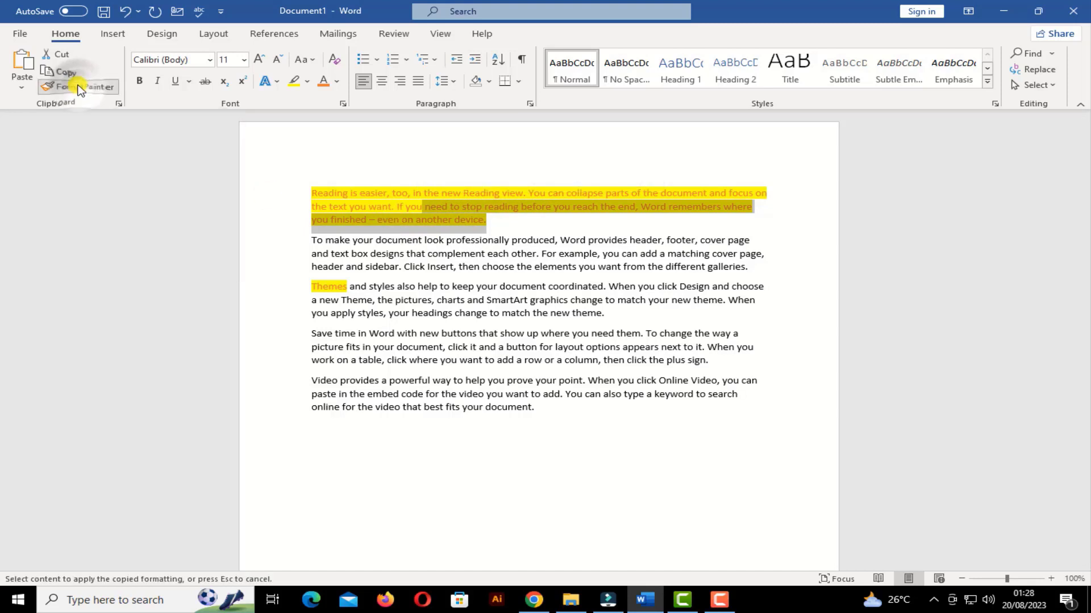
pyautogui.click(466, 334)
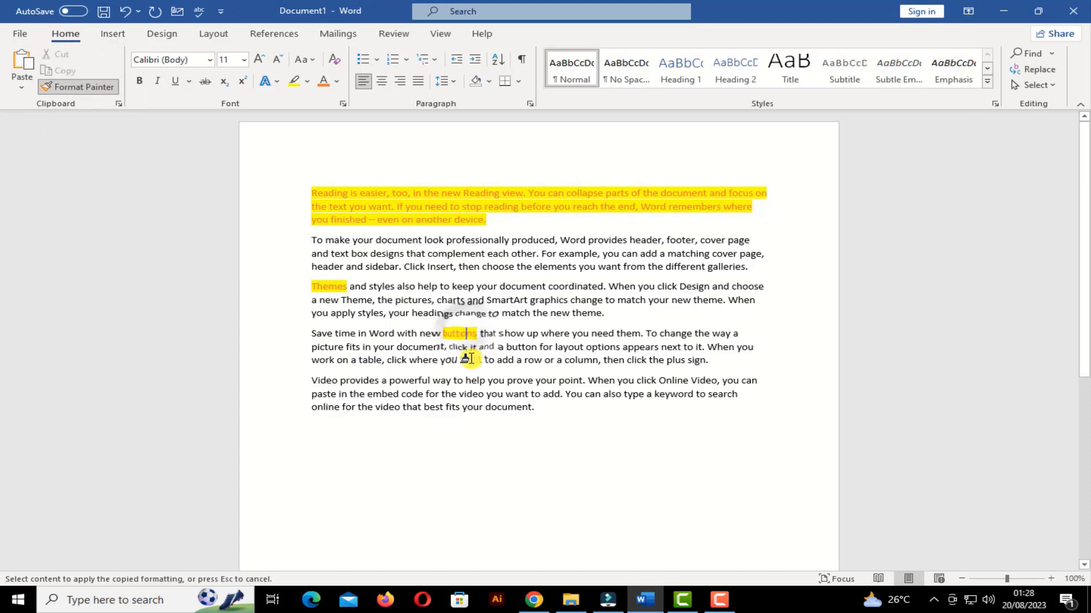
pyautogui.click(447, 379)
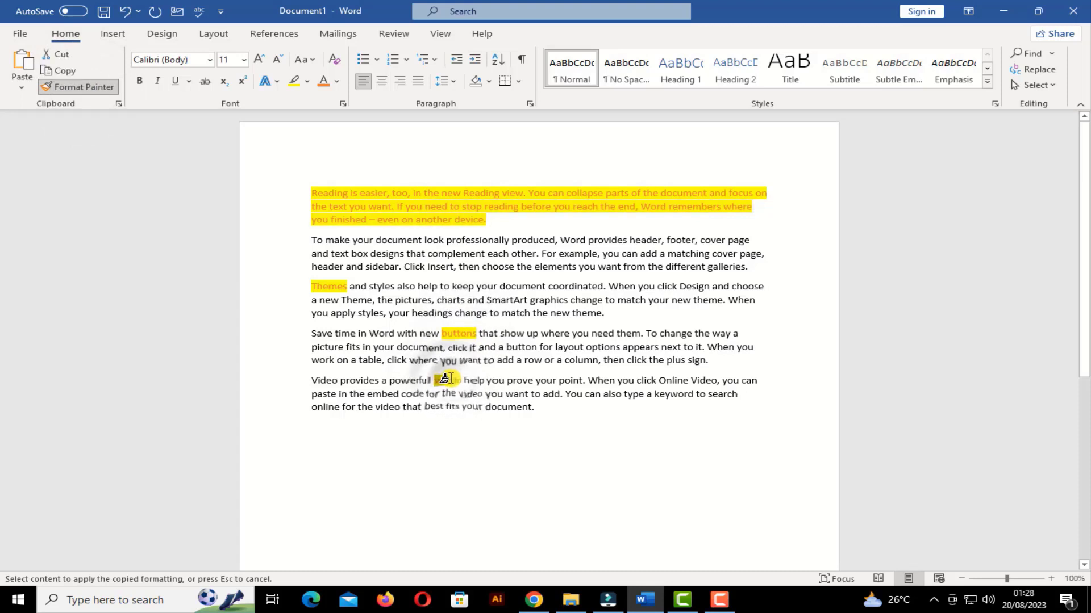
pyautogui.click(558, 334)
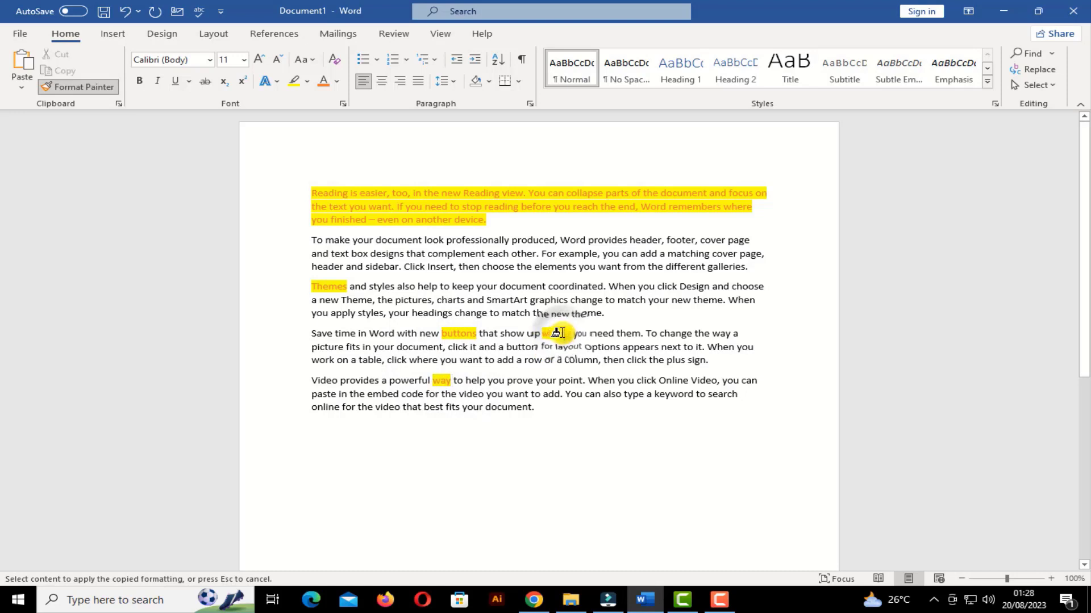
pyautogui.click(594, 282)
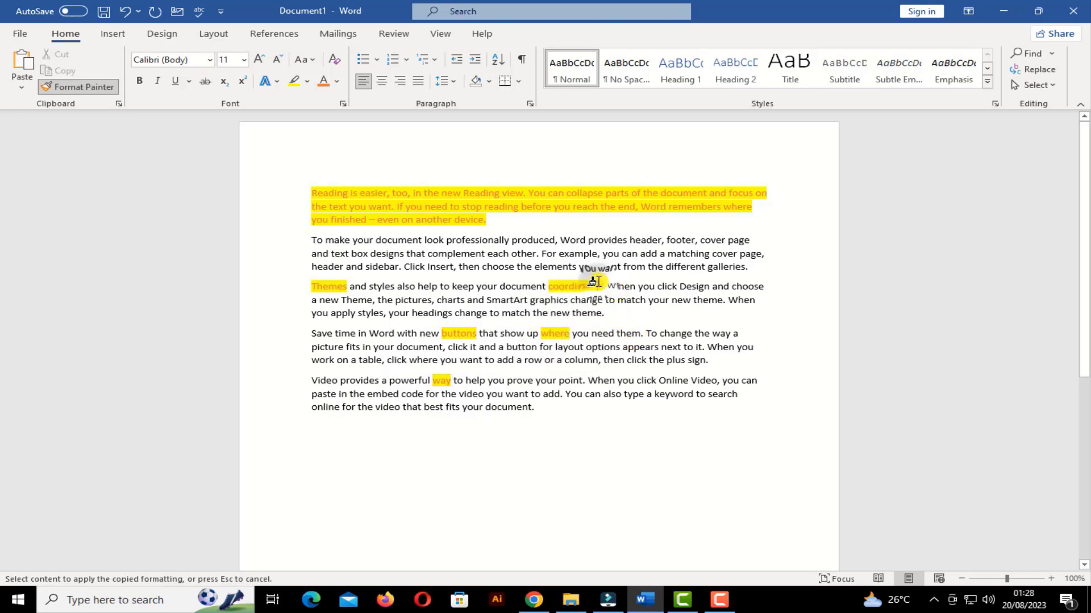
pyautogui.click(463, 286)
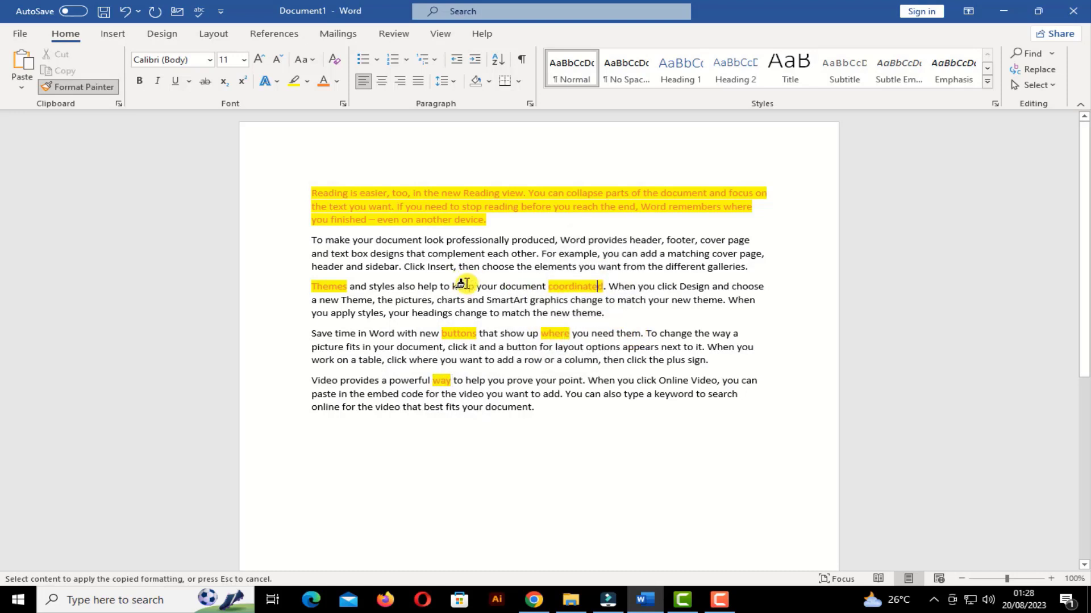
pyautogui.click(502, 241)
pyautogui.click(677, 238)
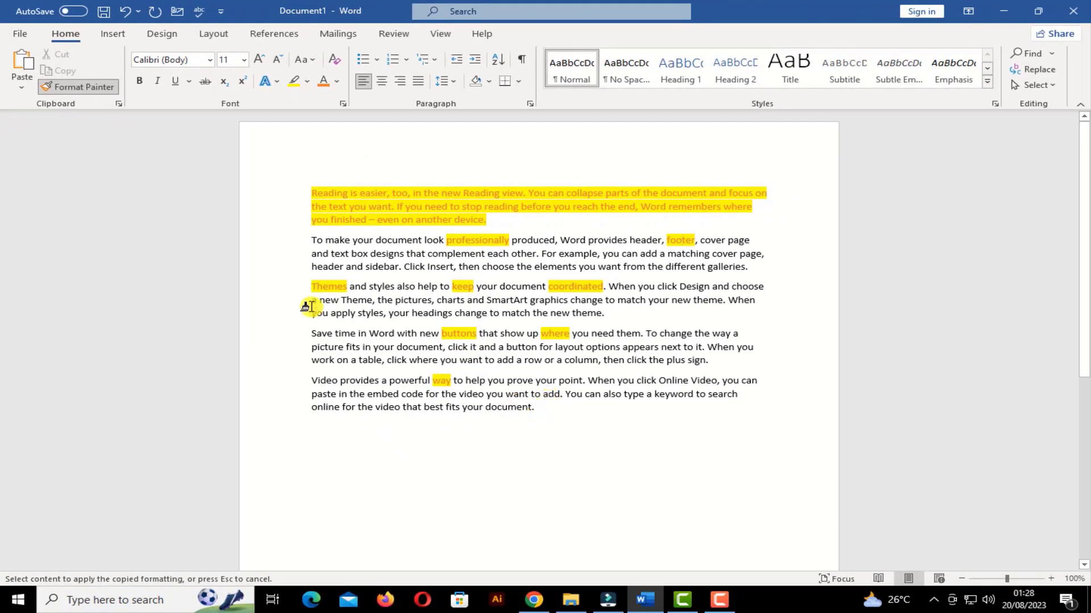
pyautogui.click(78, 87)
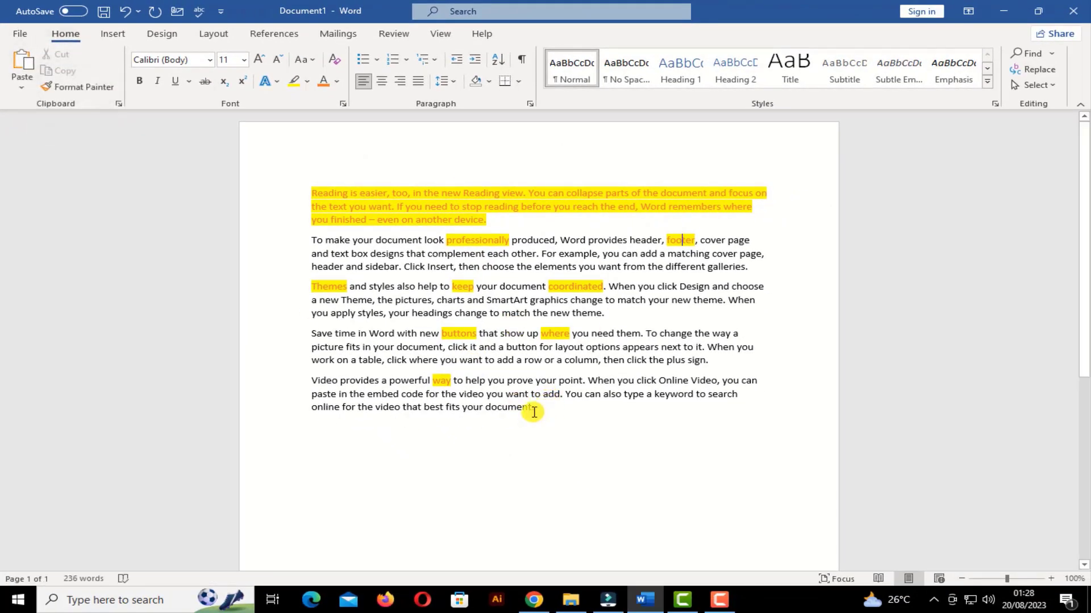
# Create a new blank document and generate five paragraphs of sample text with =rand(5)
pyautogui.hotkey('ctrl', 'n')
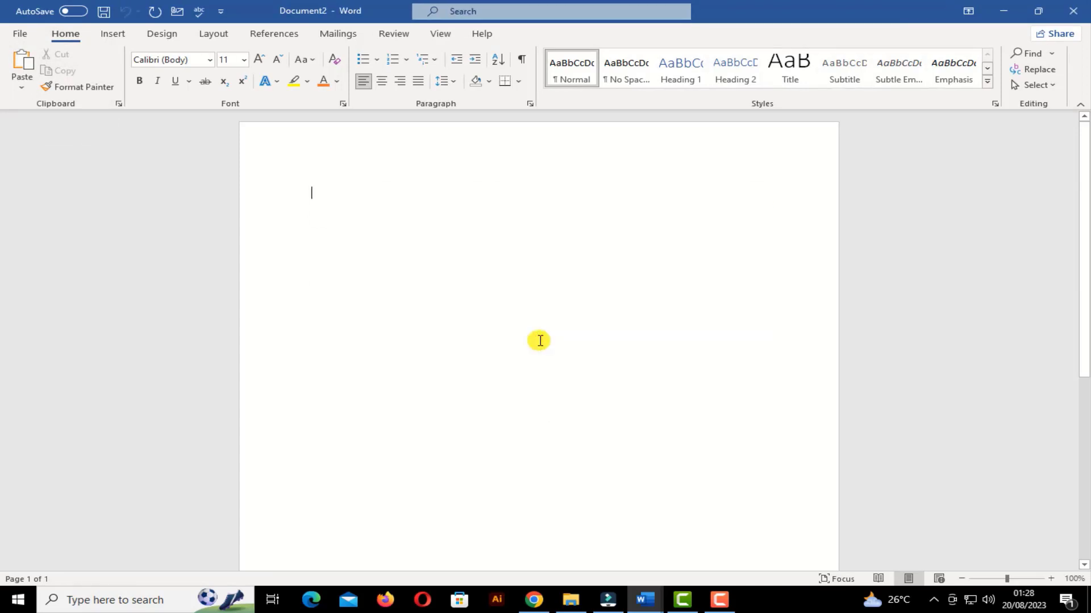
pyautogui.write('=rand(5')
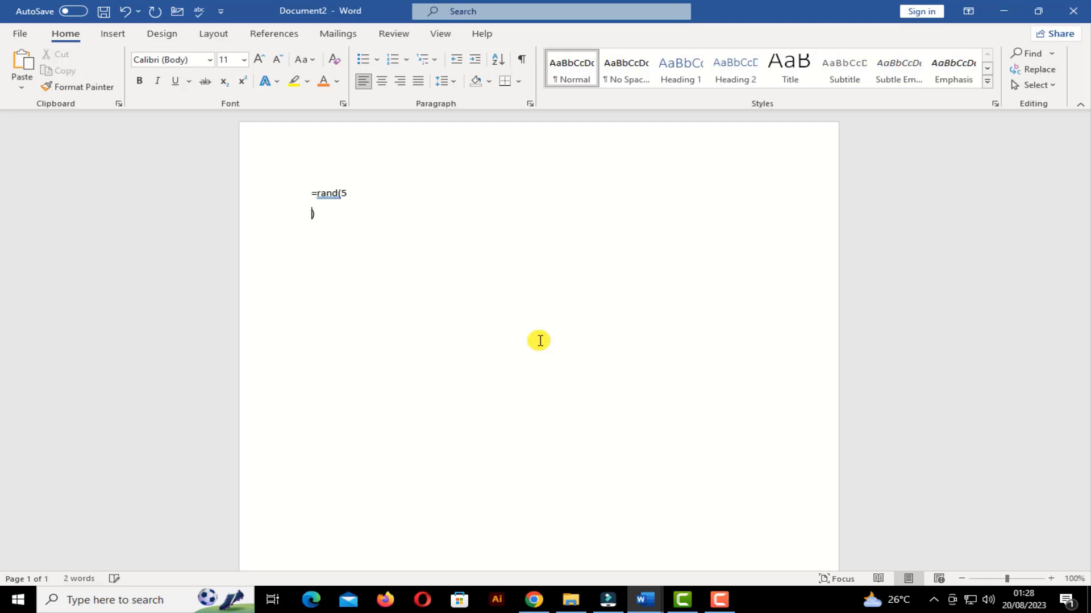
pyautogui.press('BackSpace')
pyautogui.press('Return')
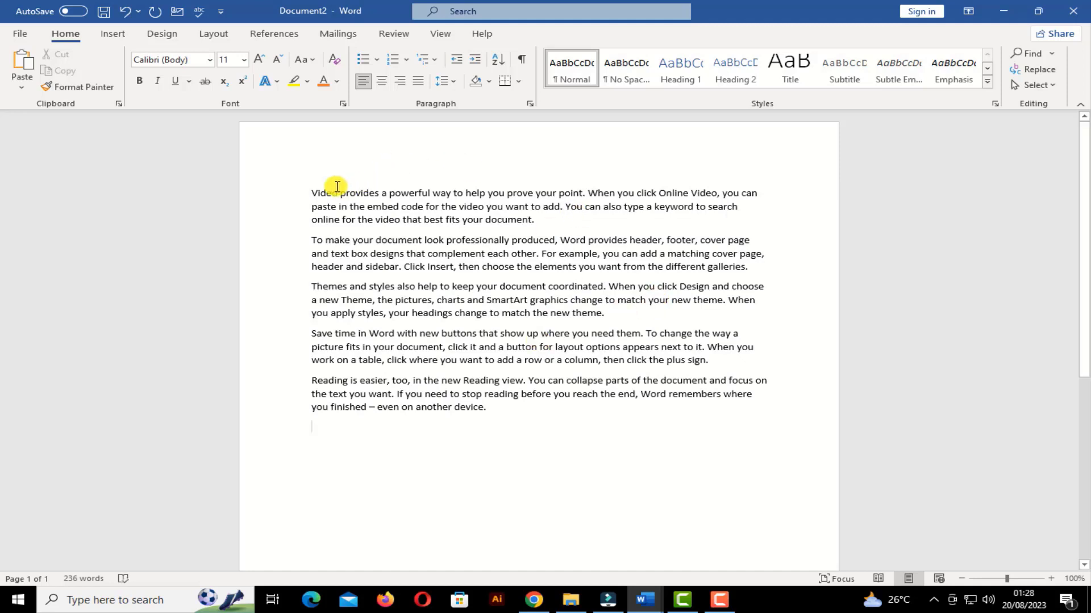
# Select the first paragraph, "Video provides a powerful way", and browse the available fonts with their live previews on it
pyautogui.moveTo(311, 192); pyautogui.dragTo(535, 226)
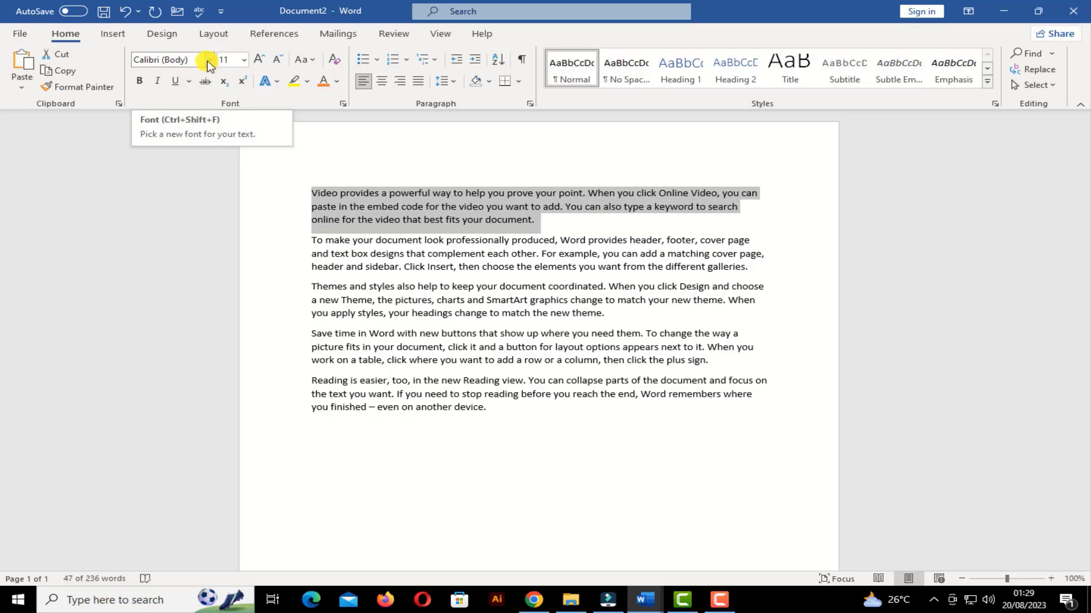
pyautogui.click(209, 63)
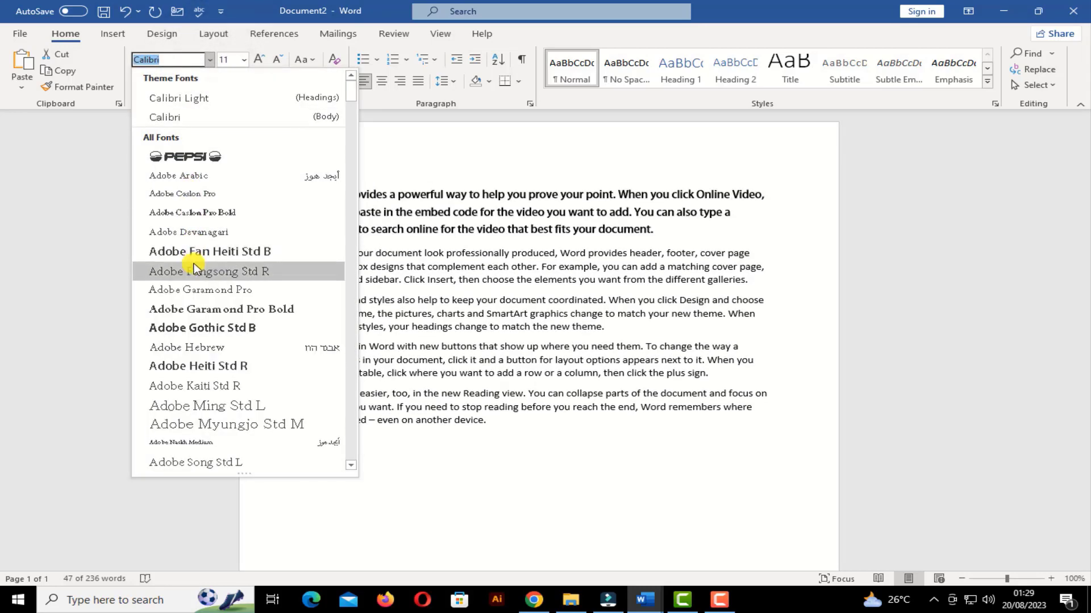
pyautogui.scroll(-12, 193, 267)
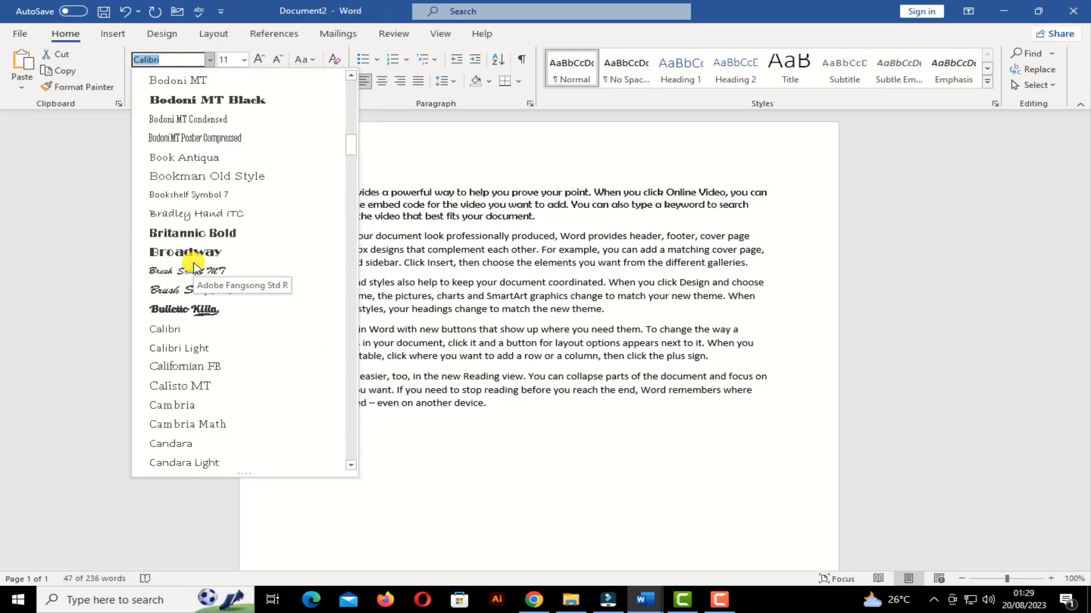
pyautogui.scroll(-20, 193, 262)
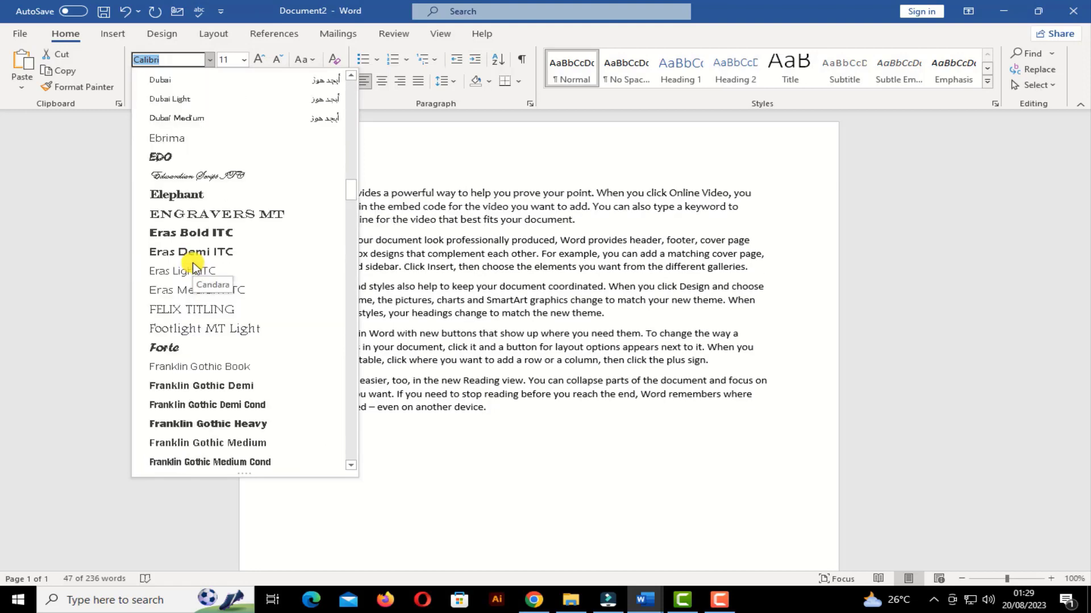
pyautogui.scroll(-6, 193, 262)
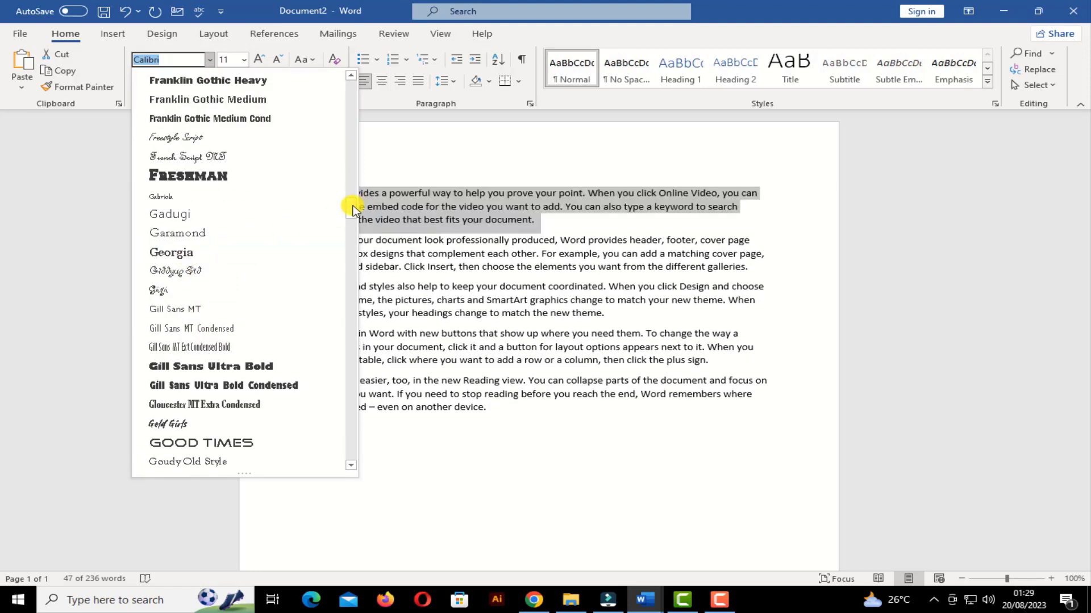
pyautogui.moveTo(353, 209); pyautogui.dragTo(352, 153)
pyautogui.moveTo(353, 111); pyautogui.dragTo(353, 93)
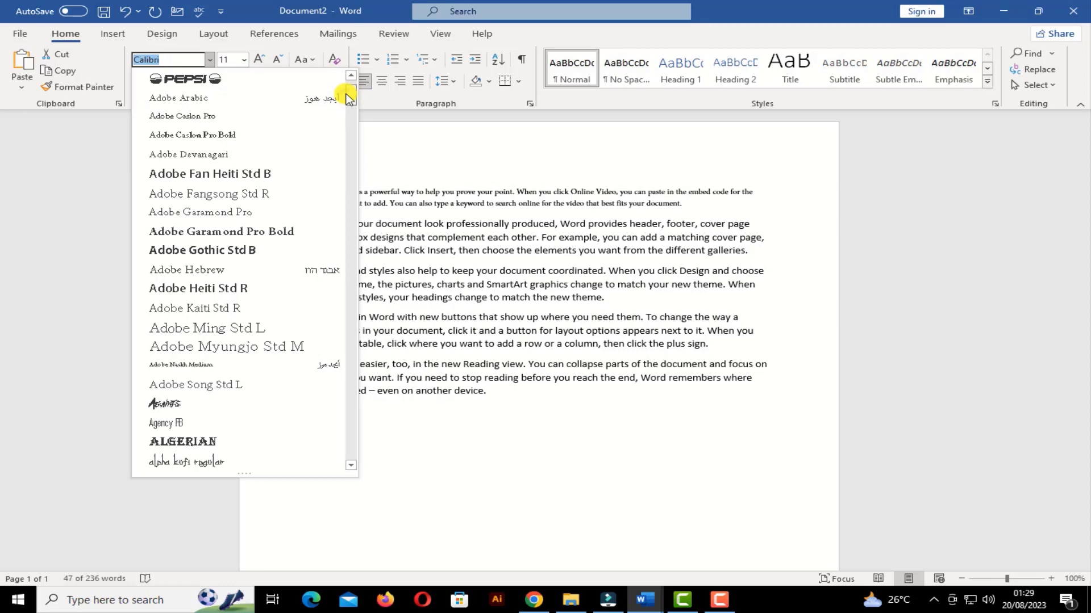
pyautogui.moveTo(349, 98); pyautogui.dragTo(348, 301)
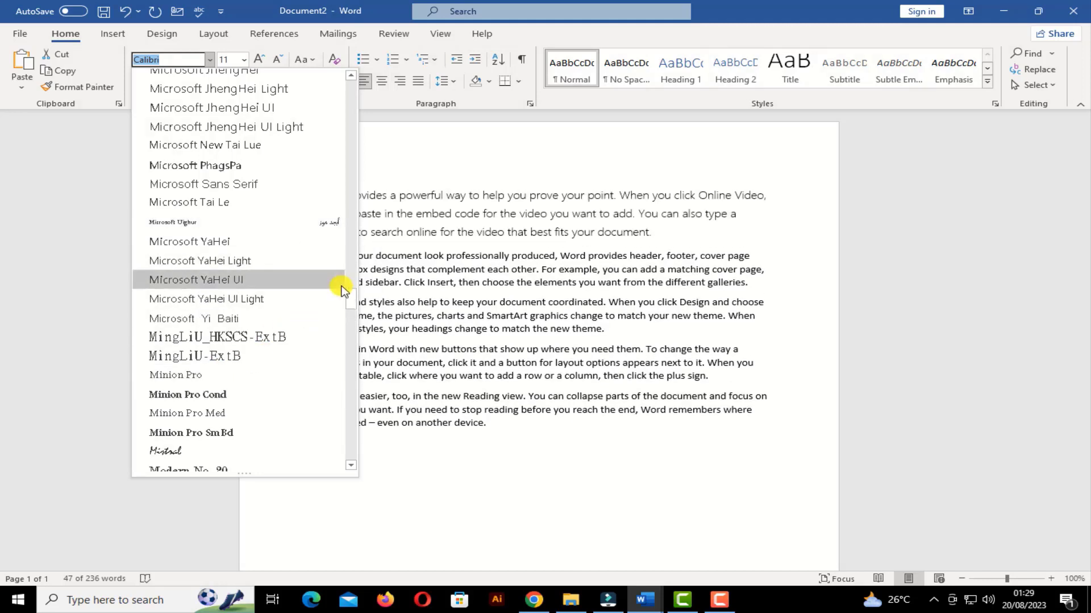
pyautogui.scroll(-4, 335, 293)
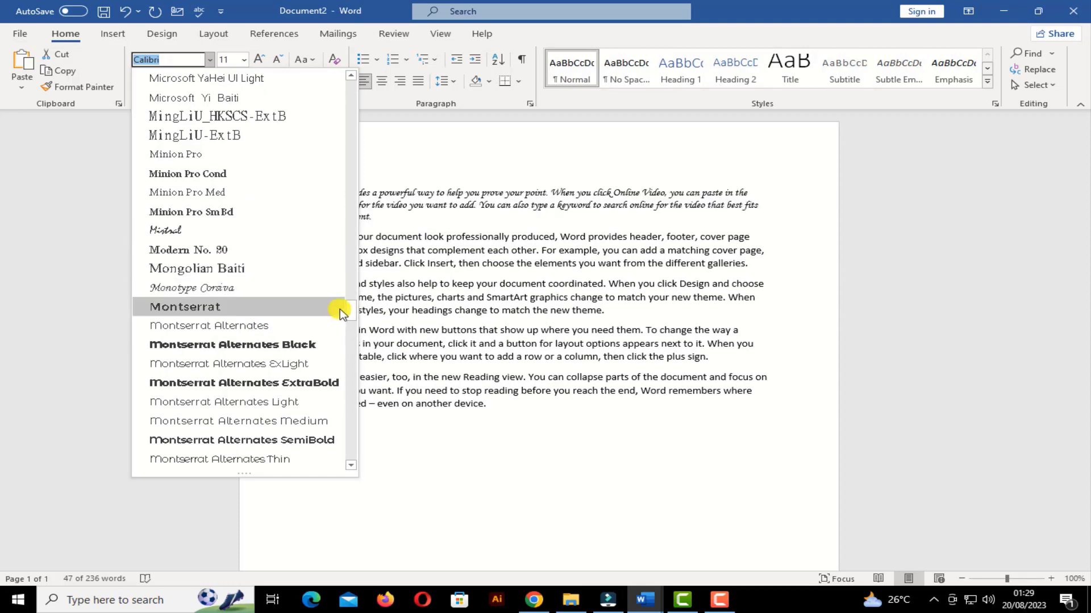
pyautogui.scroll(-7, 344, 315)
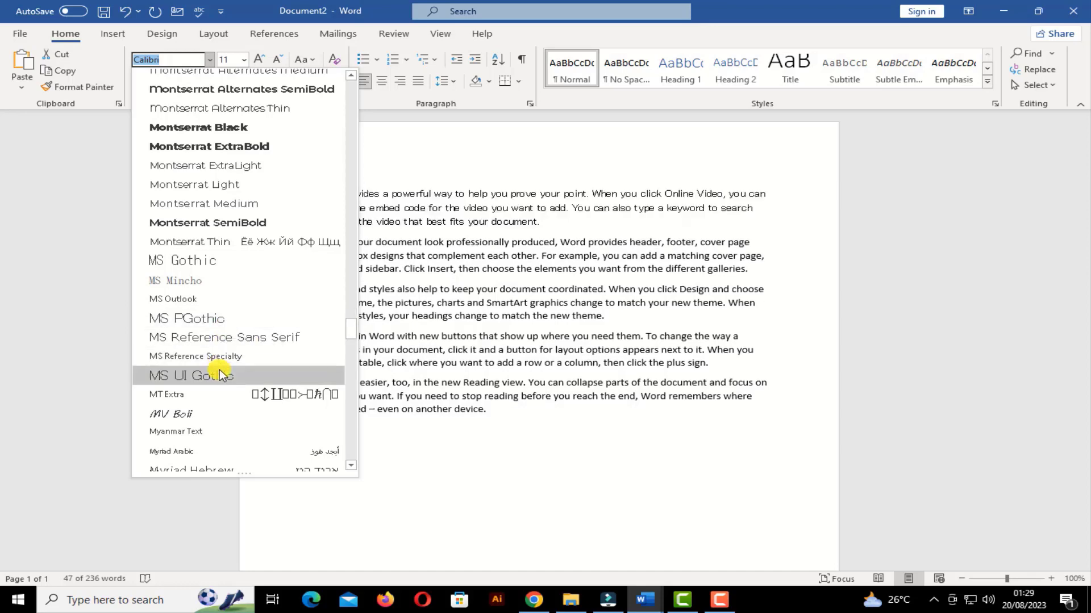
pyautogui.moveTo(351, 329); pyautogui.dragTo(337, 141)
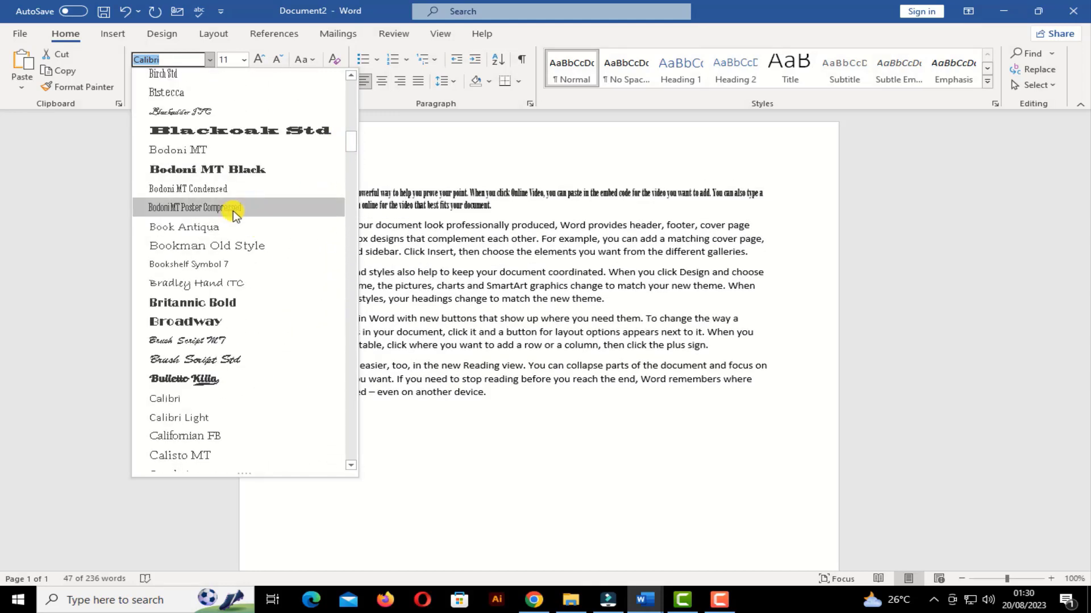
pyautogui.click(245, 60)
# Set the font size of the selected first paragraph to 10
pyautogui.click(243, 59)
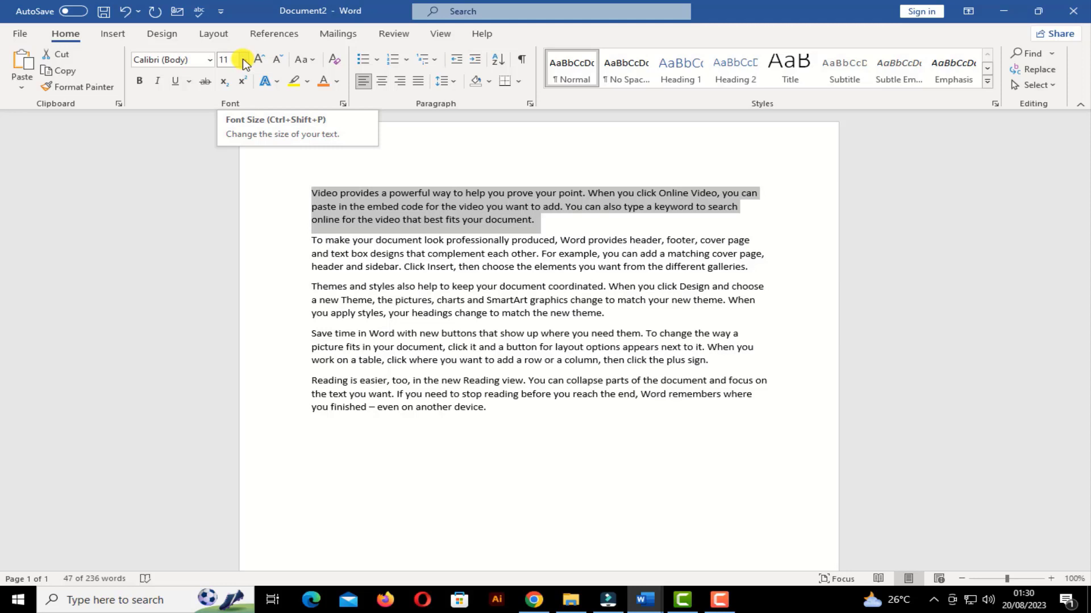
pyautogui.click(244, 60)
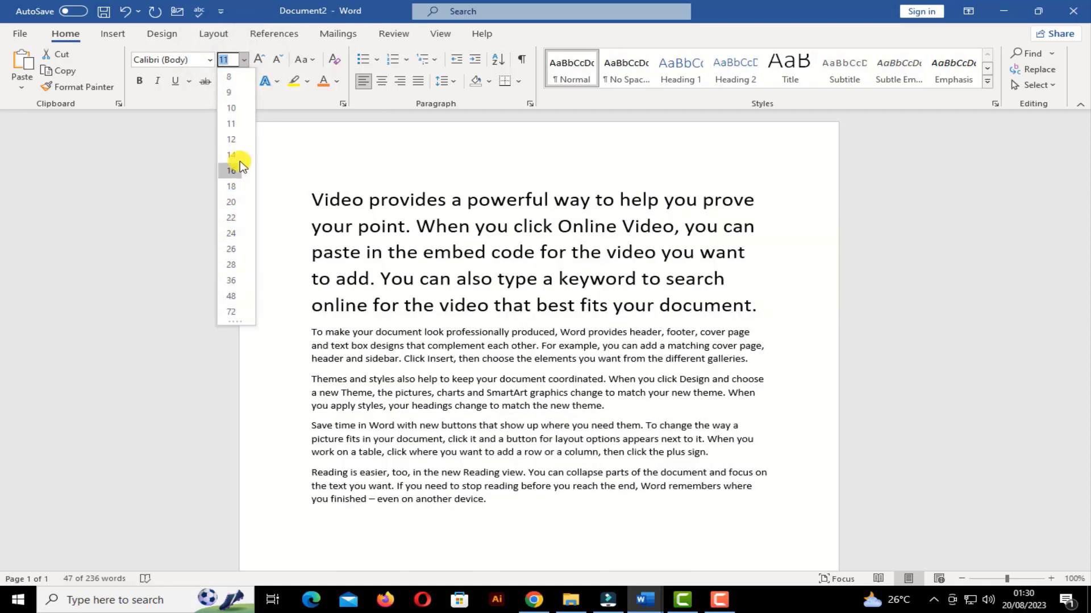
pyautogui.click(240, 113)
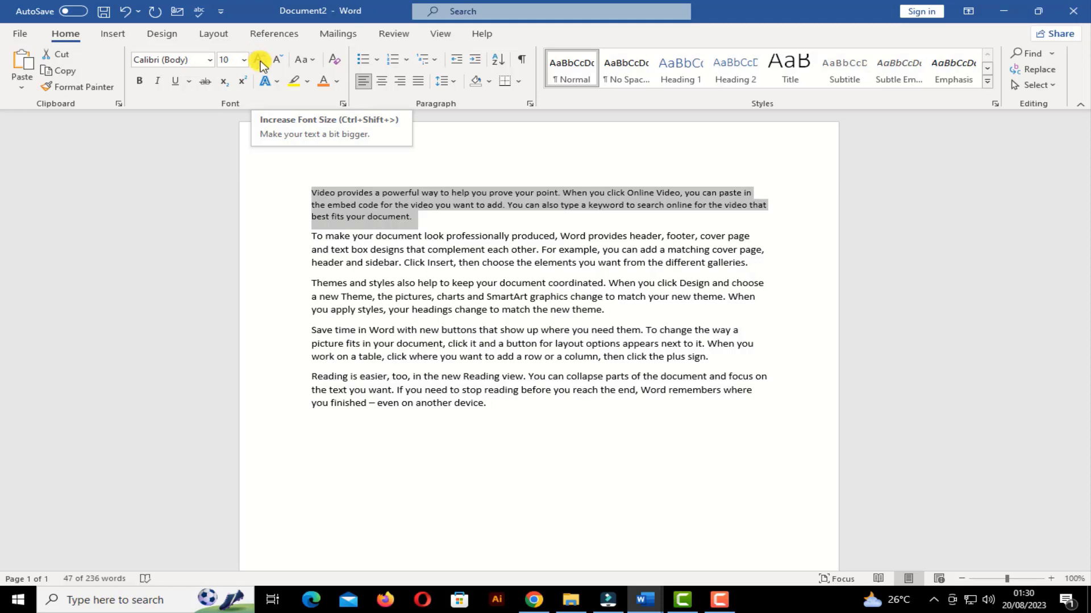
# Enlarge the first paragraph's text stepwise with Increase Font Size until it reaches size 18
pyautogui.click(260, 60)
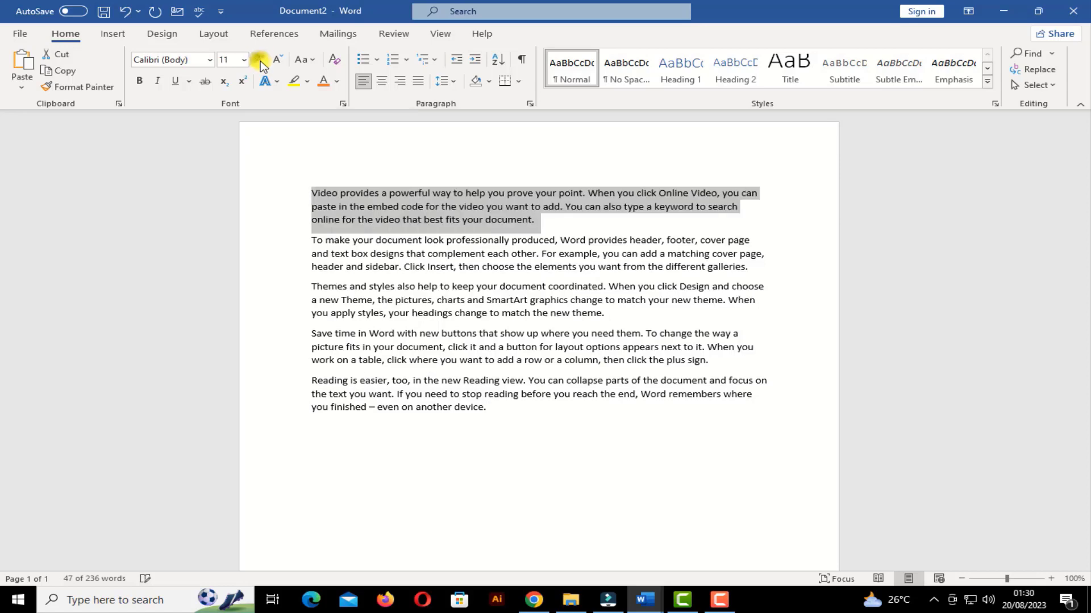
pyautogui.click(260, 60)
pyautogui.click(260, 60)
pyautogui.click(260, 60)
pyautogui.click(260, 60)
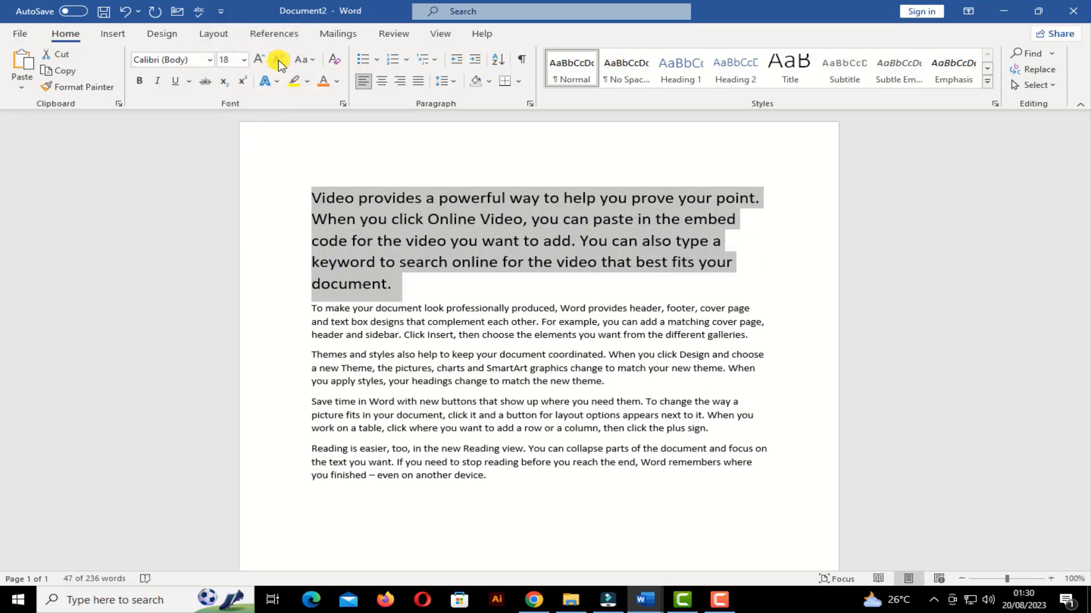
# Reduce the first paragraph's text stepwise with Decrease Font Size to size 11, trying one more increase and decrease
pyautogui.click(281, 60)
pyautogui.click(281, 60)
pyautogui.click(280, 59)
pyautogui.click(279, 60)
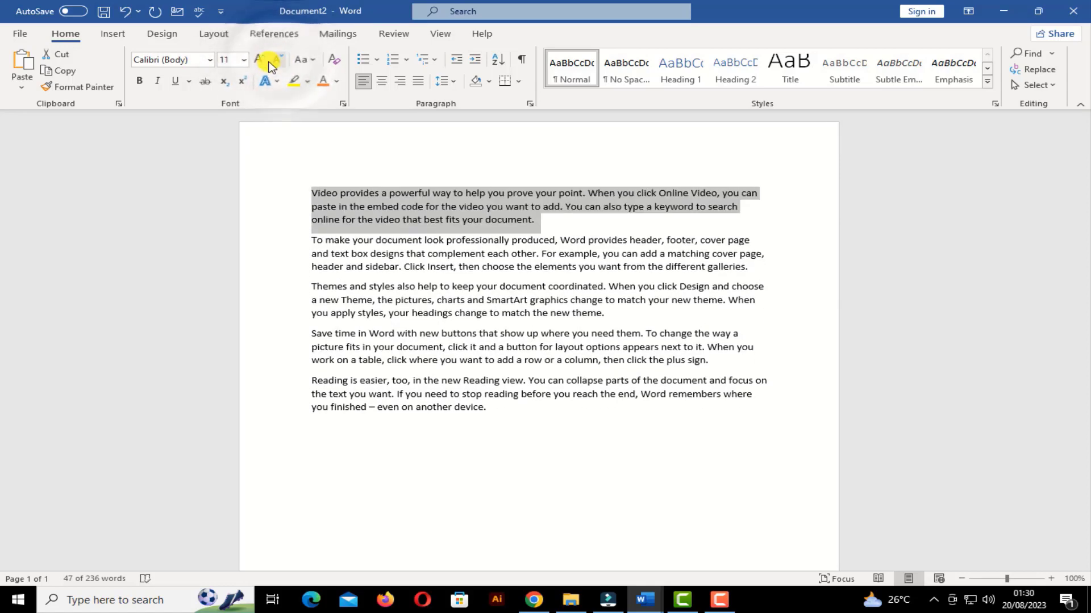
pyautogui.click(262, 60)
pyautogui.click(279, 61)
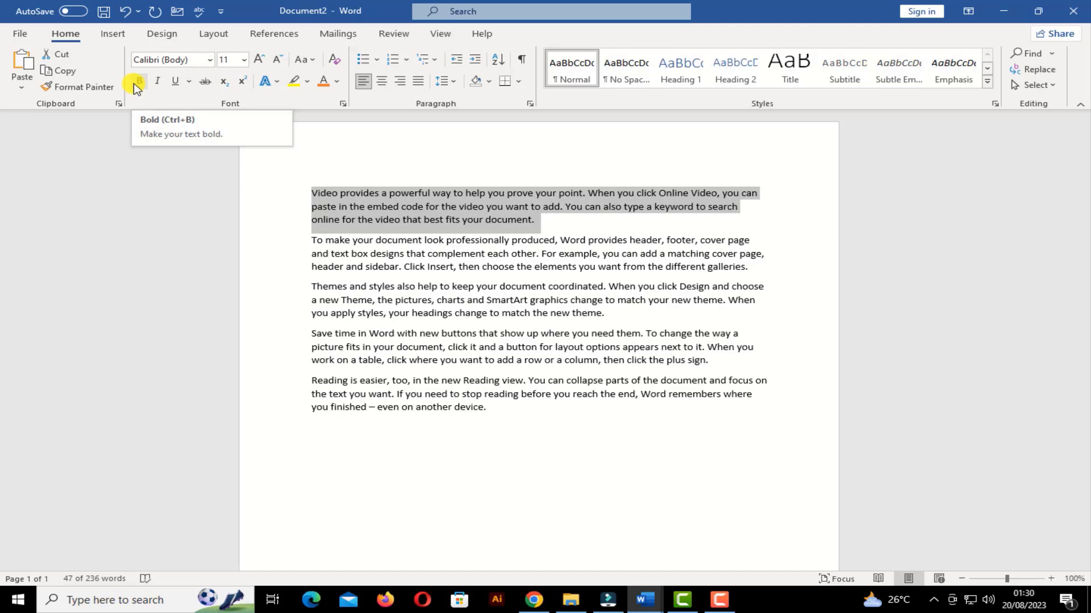
# Apply and remove bold on the first paragraph, and do the same with italic
pyautogui.click(138, 83)
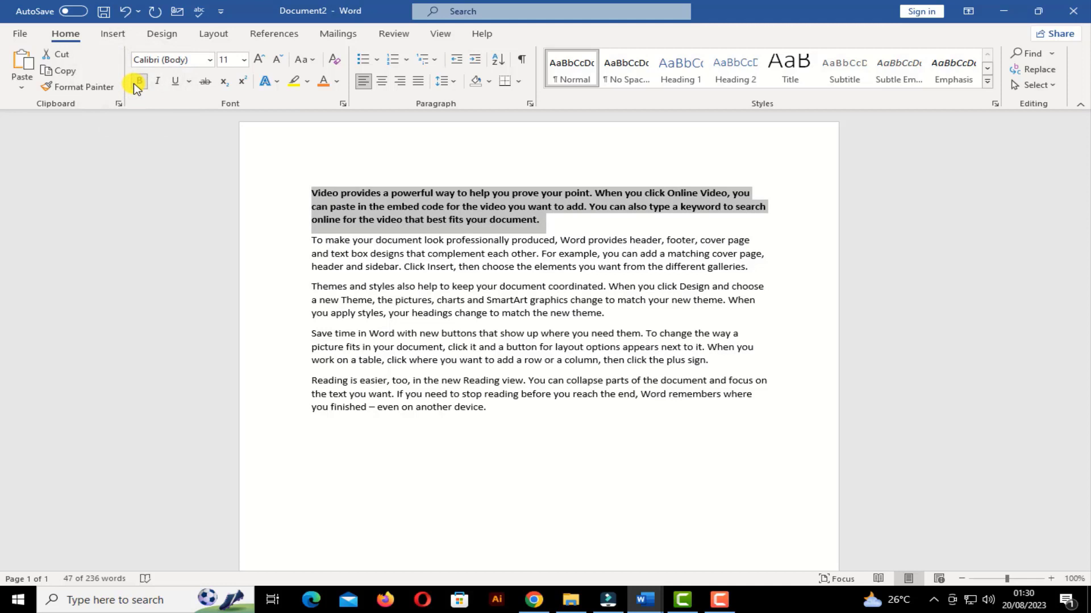
pyautogui.click(137, 84)
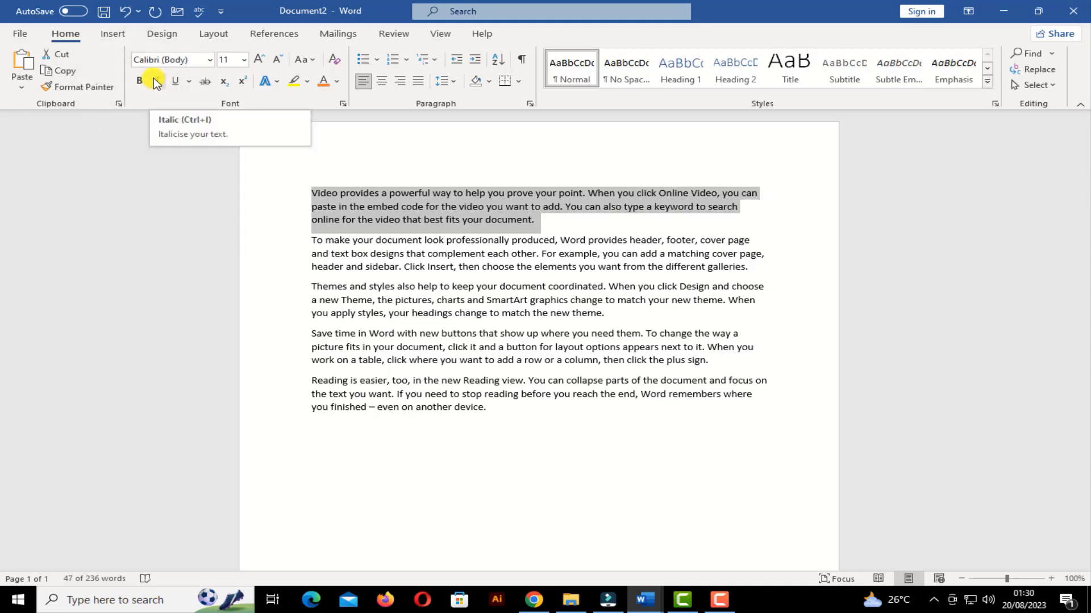
pyautogui.click(157, 82)
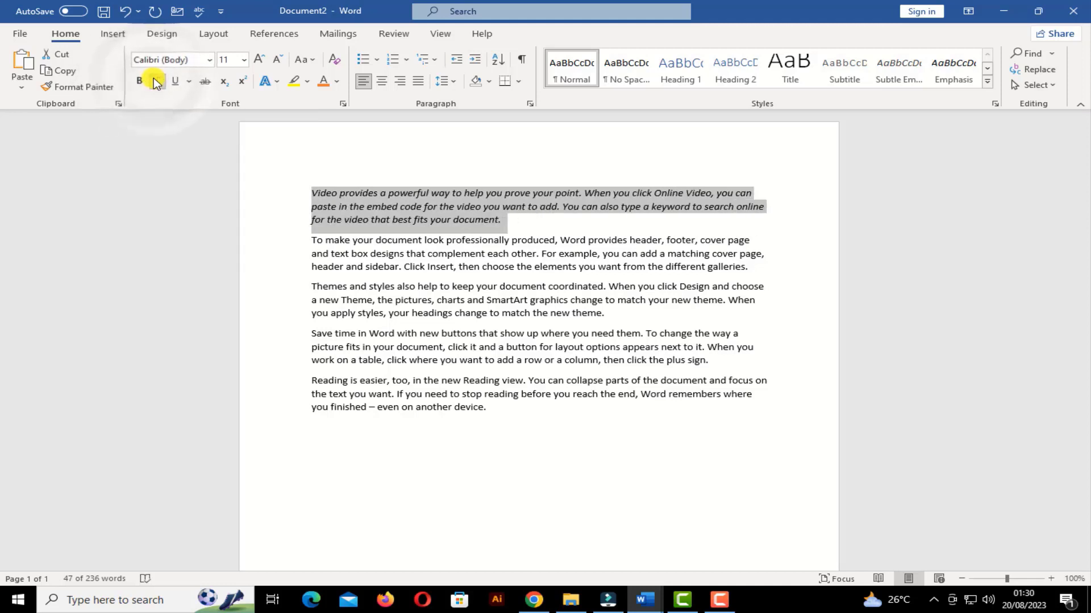
pyautogui.click(157, 82)
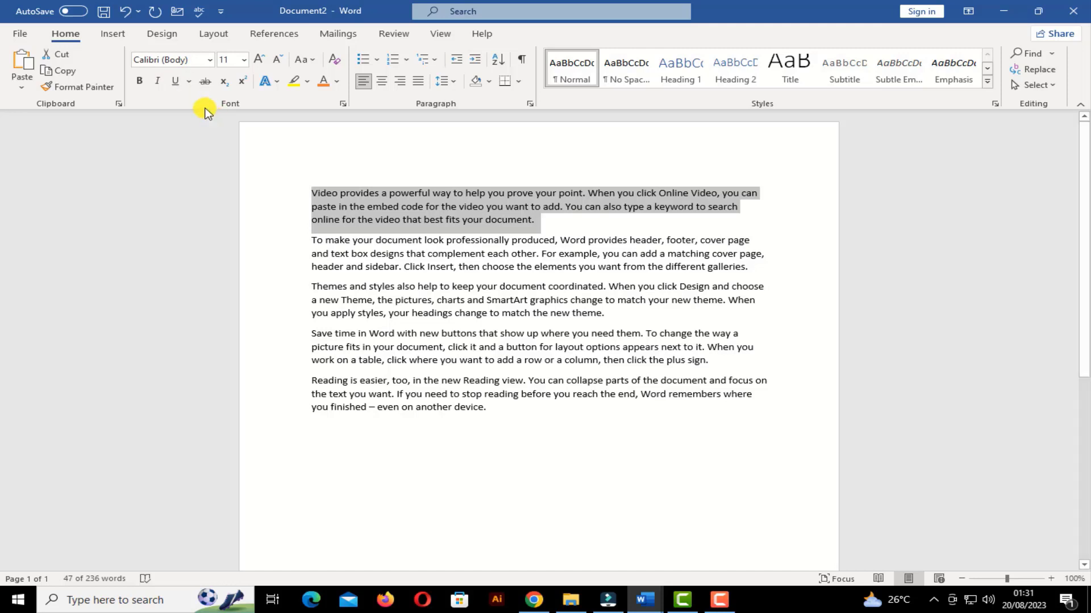
# Underline the whole selected first paragraph, "Video provides a powerful way"
pyautogui.click(172, 79)
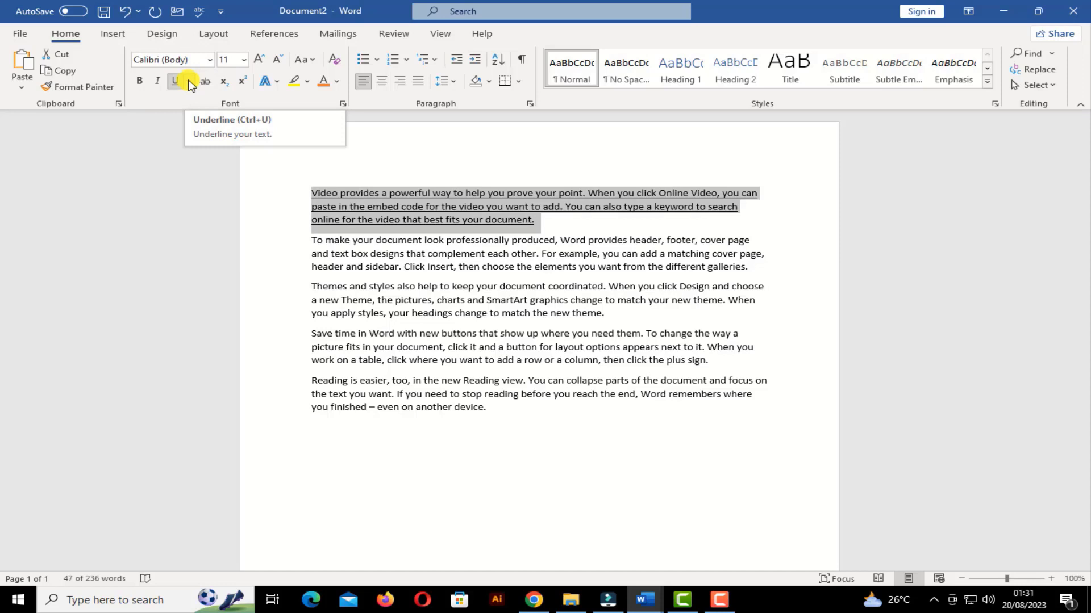
# Look through the underline styles, underline colours and Font dialog for the selected first paragraph, and apply strikethrough to its text
pyautogui.click(189, 83)
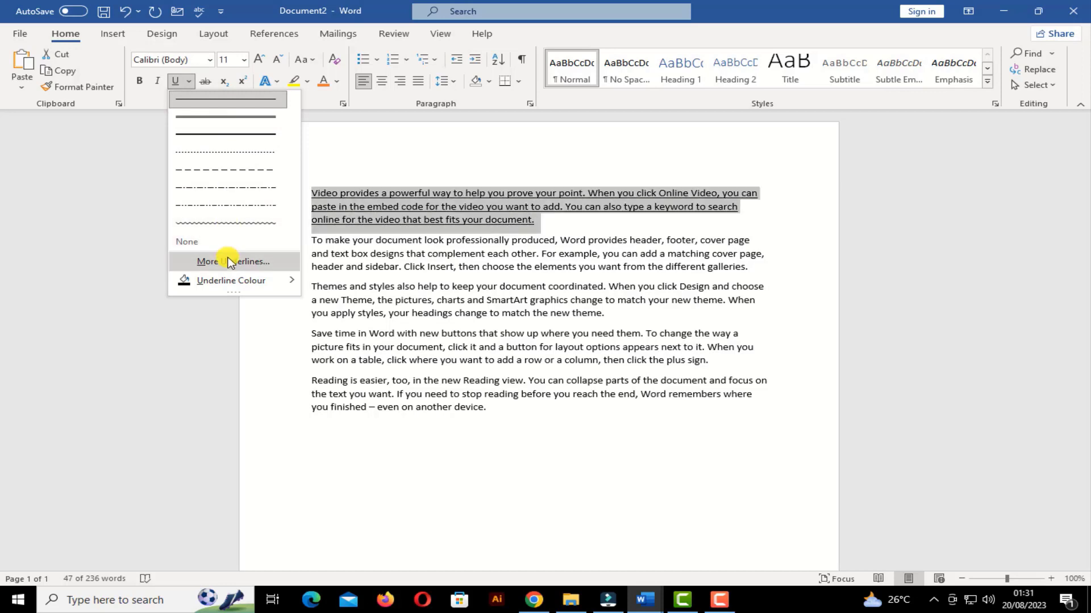
pyautogui.moveTo(257, 280)
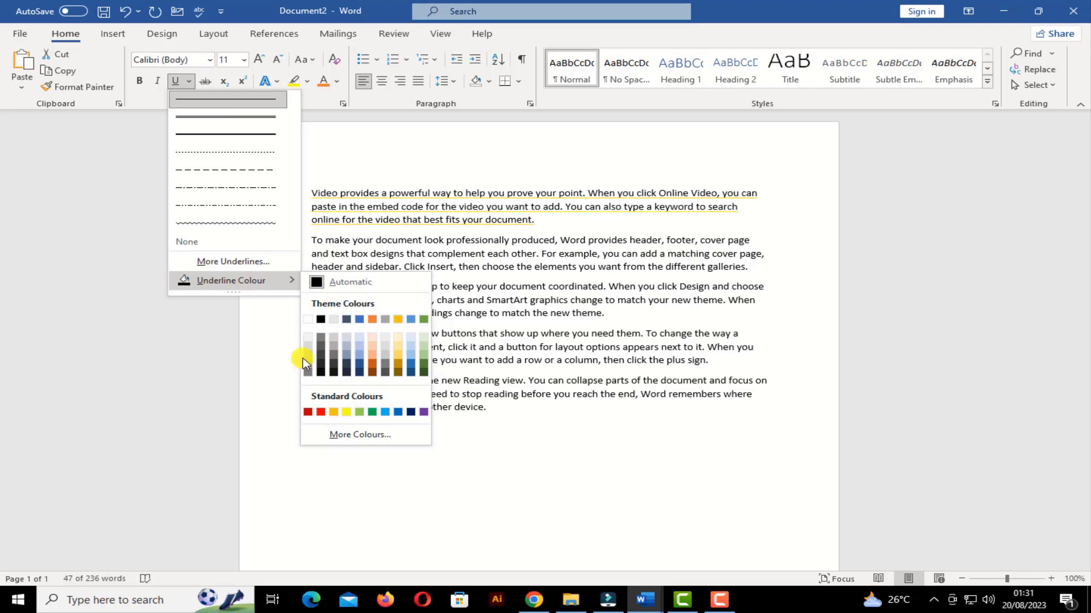
pyautogui.click(255, 261)
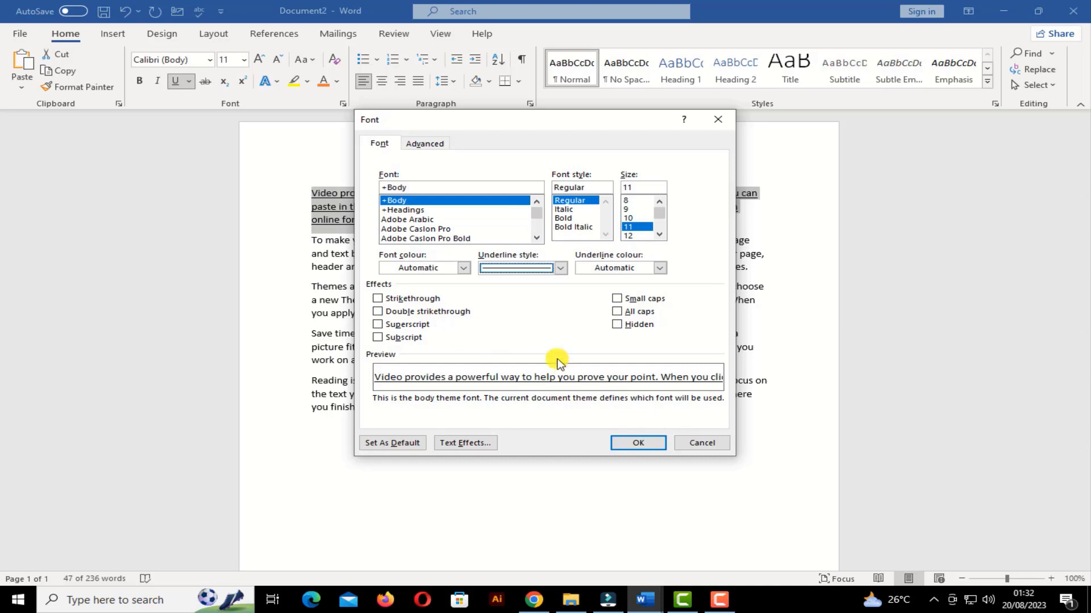
pyautogui.click(651, 444)
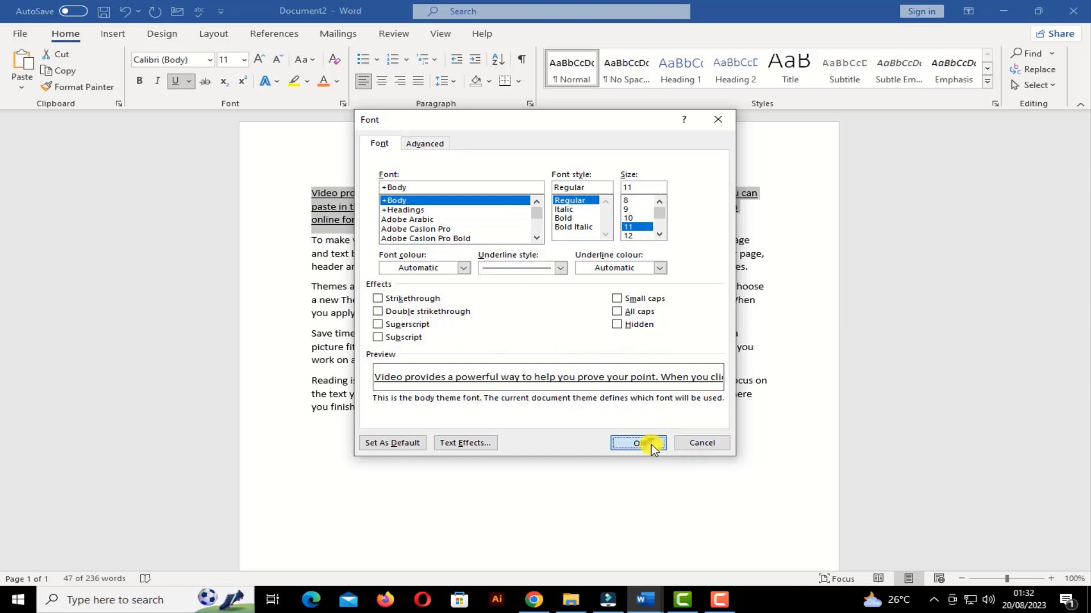
pyautogui.click(205, 84)
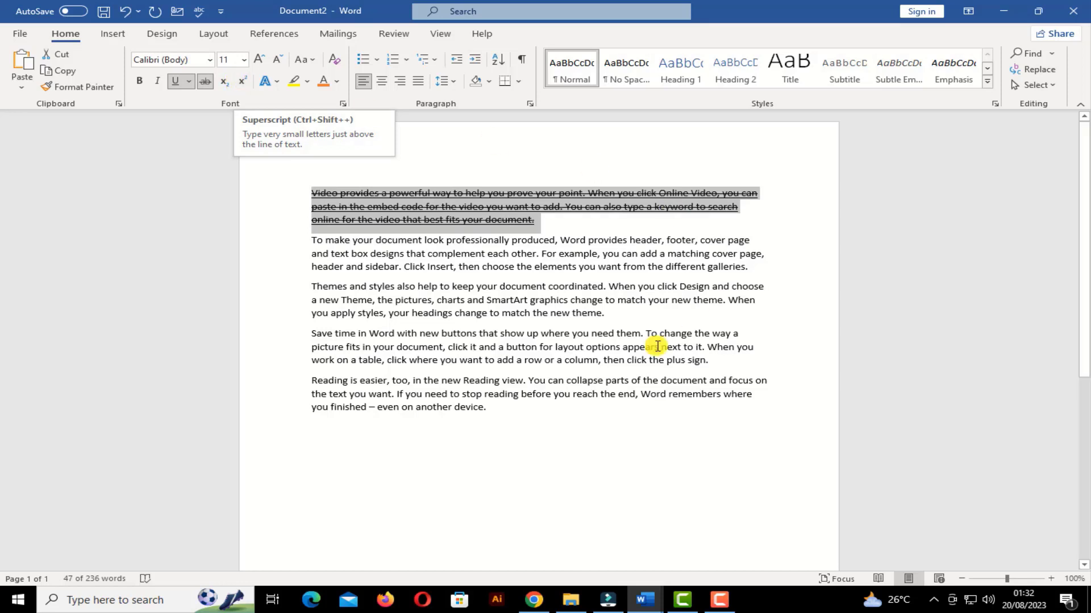
# Add a new line containing "x" below the last paragraph, leaving one empty line between them
pyautogui.click(514, 408)
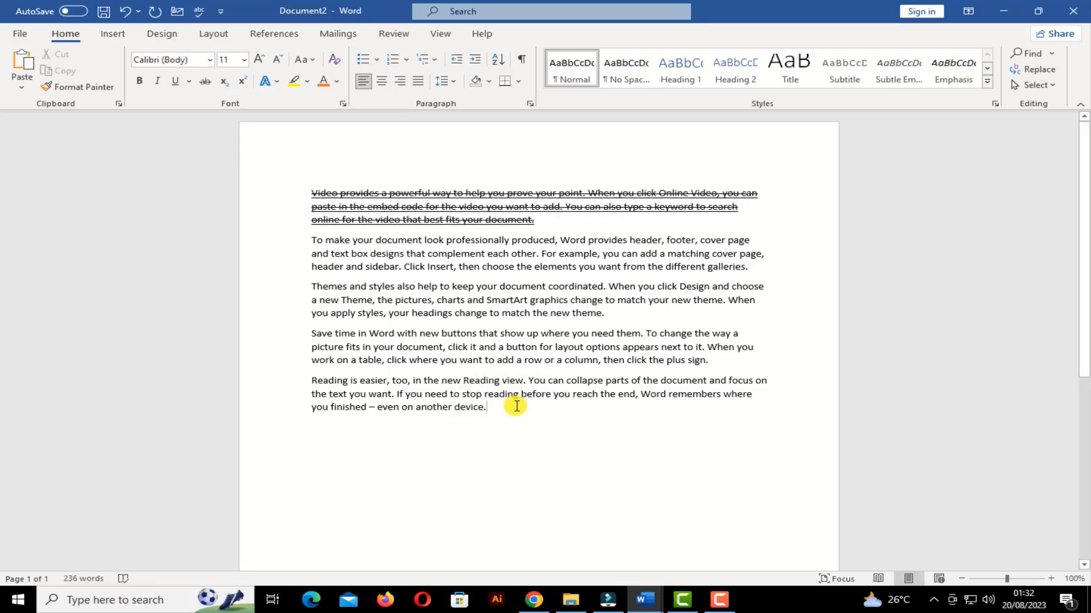
pyautogui.press('Return')
pyautogui.press('Return')
pyautogui.write('x')
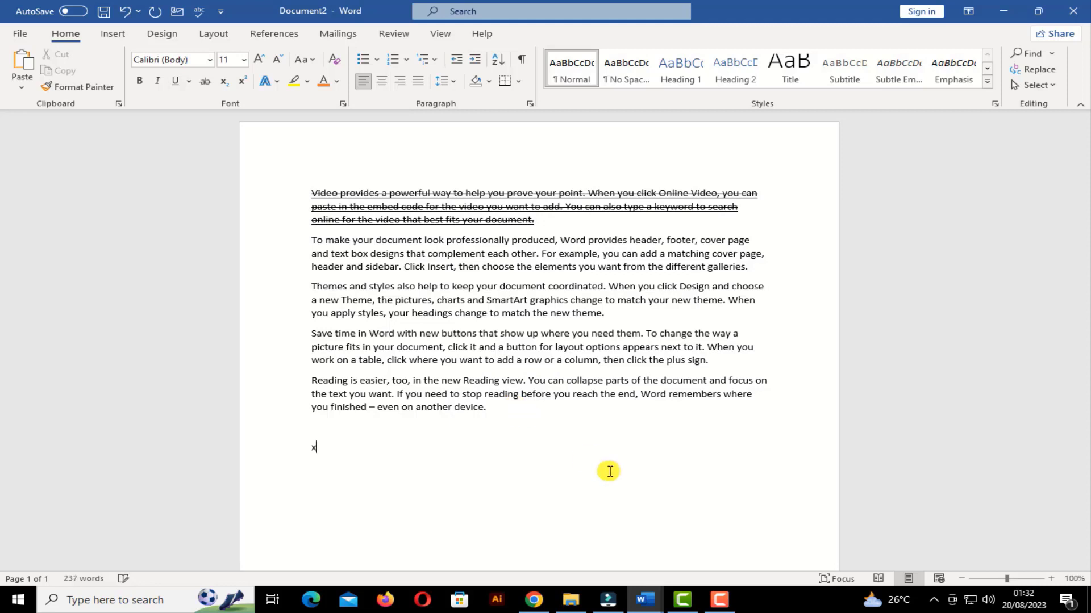
# Enlarge the "x" below the last paragraph stepwise with Increase Font Size until it reaches size 48
pyautogui.moveTo(328, 451); pyautogui.dragTo(292, 449)
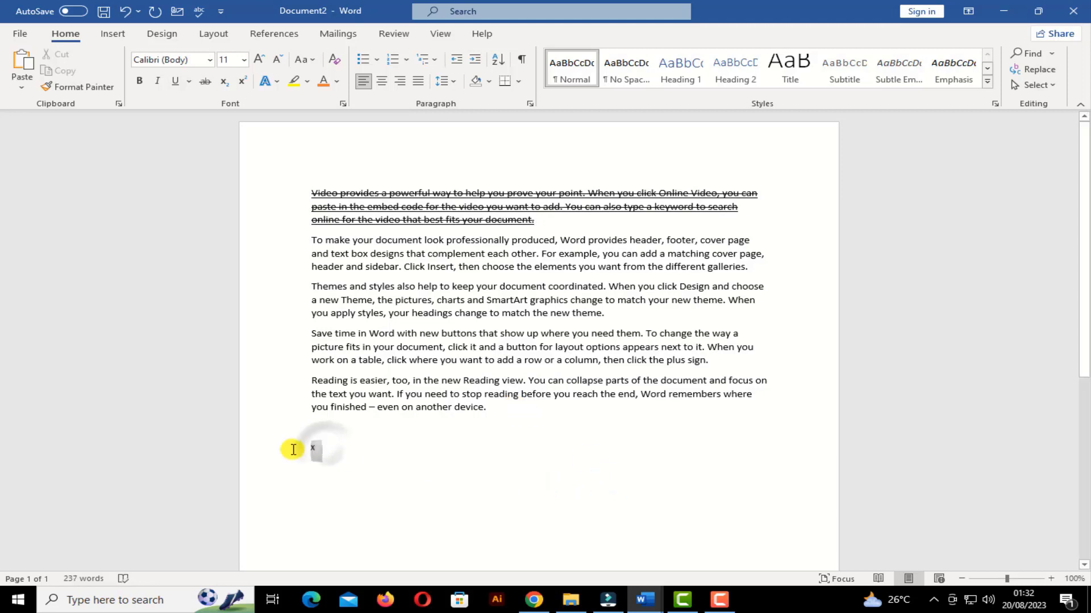
pyautogui.click(264, 59)
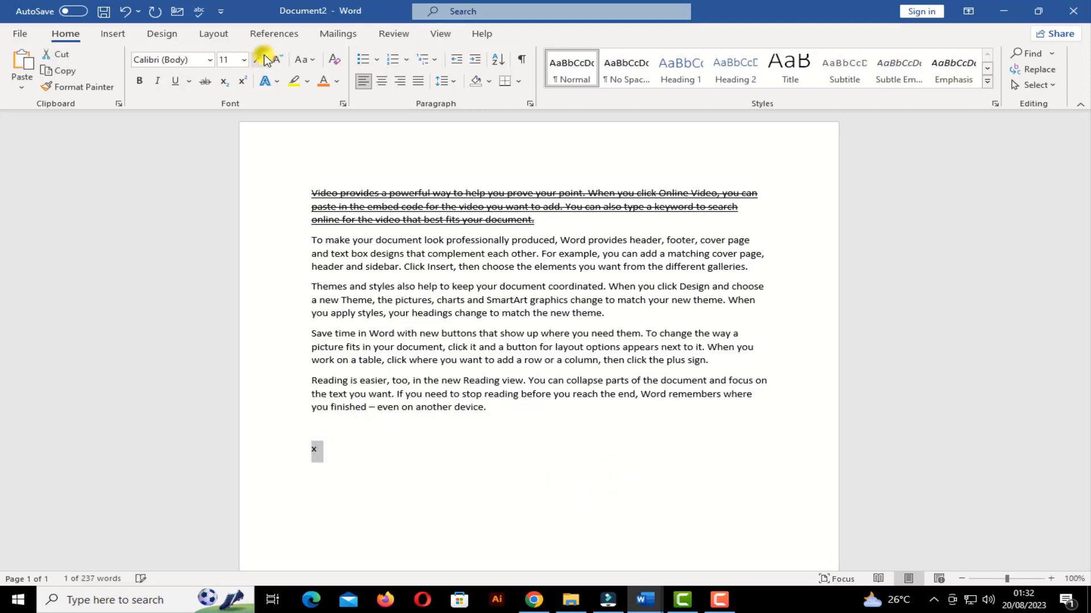
pyautogui.click(264, 59)
pyautogui.click(264, 59)
pyautogui.click(264, 59)
pyautogui.click(264, 59)
pyautogui.click(264, 59)
pyautogui.click(264, 59)
pyautogui.click(264, 59)
pyautogui.click(264, 59)
pyautogui.click(264, 59)
pyautogui.click(264, 59)
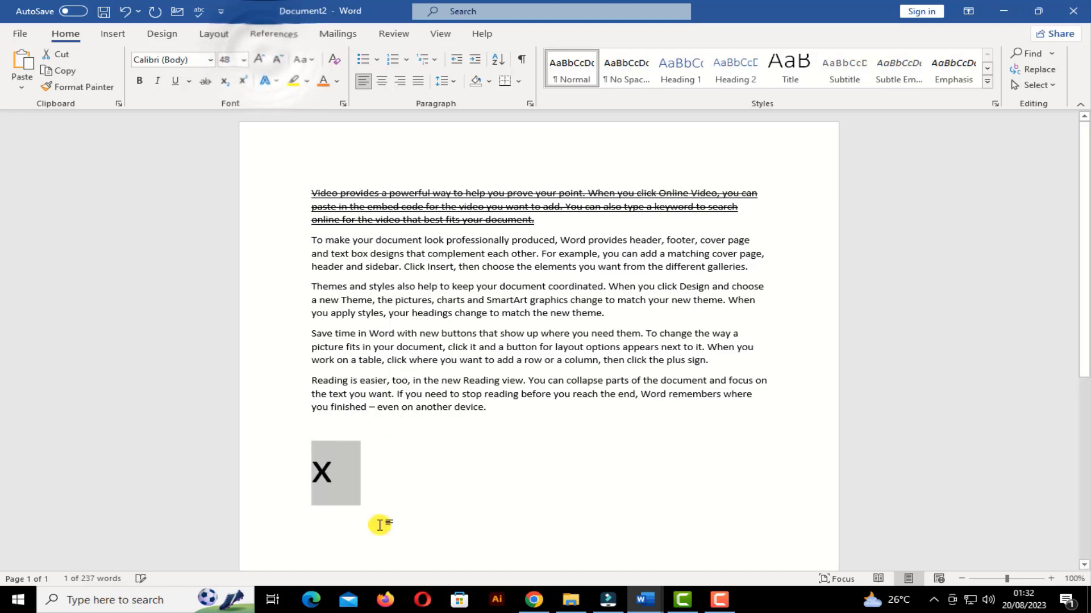
# Add a "2" after the X and format that digit first as subscript, finally as superscript
pyautogui.click(326, 470)
pyautogui.write('2')
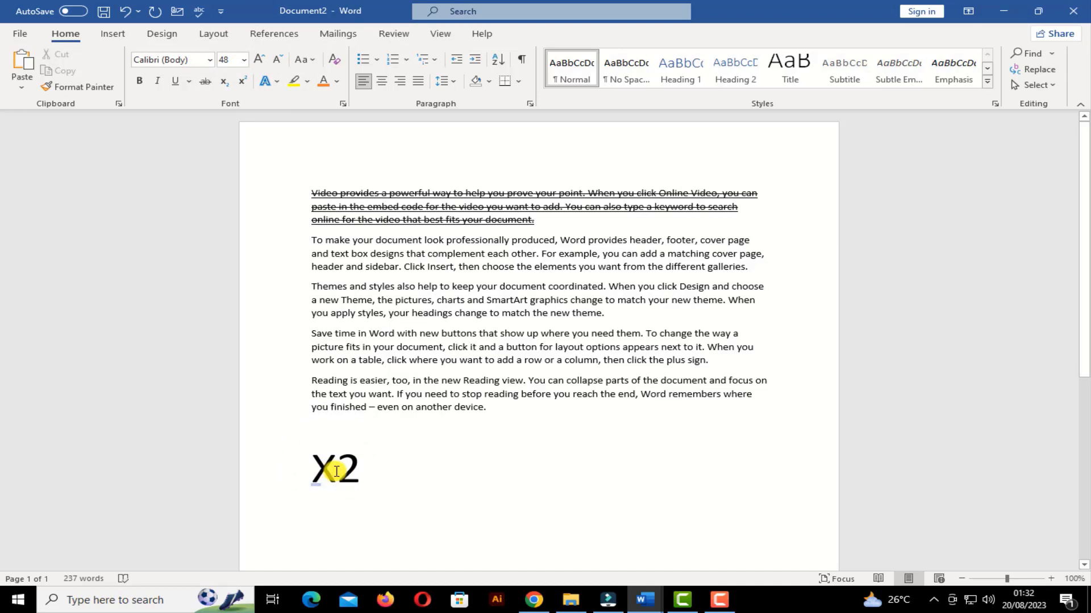
pyautogui.moveTo(364, 471); pyautogui.dragTo(337, 472)
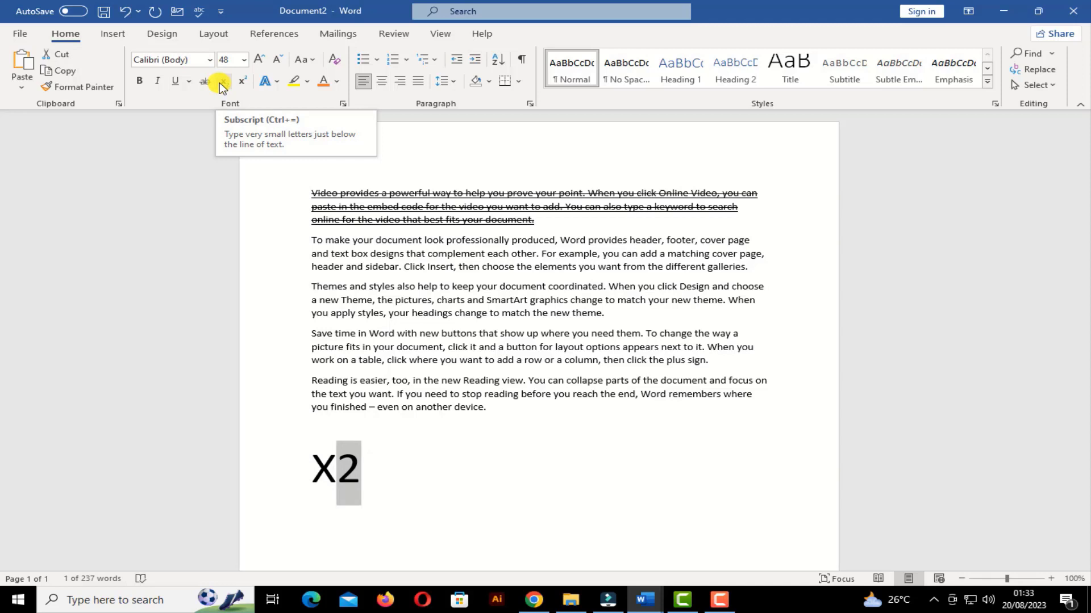
pyautogui.click(222, 84)
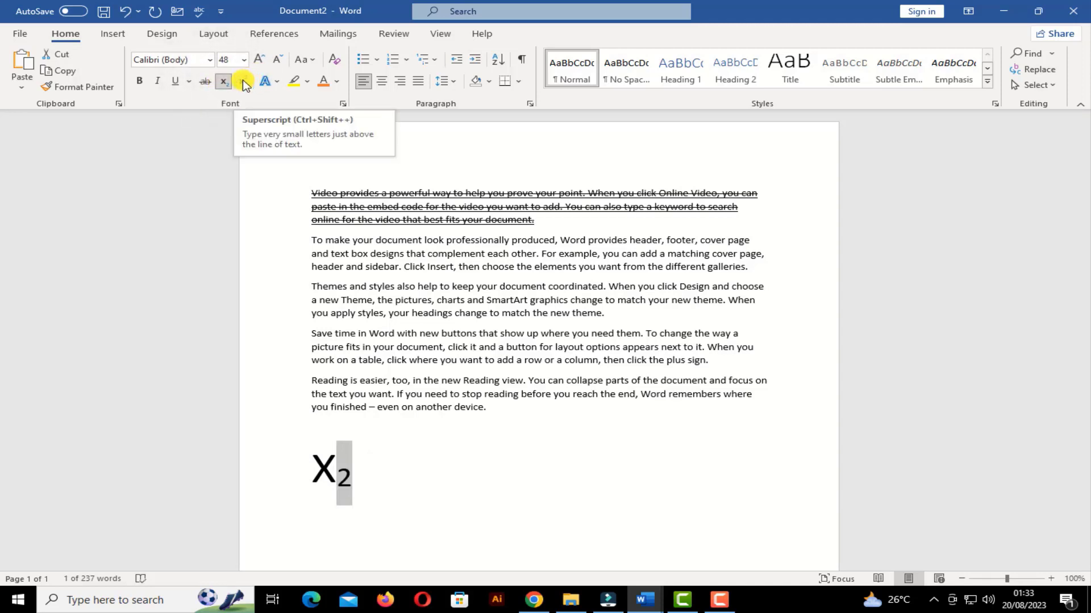
pyautogui.click(243, 83)
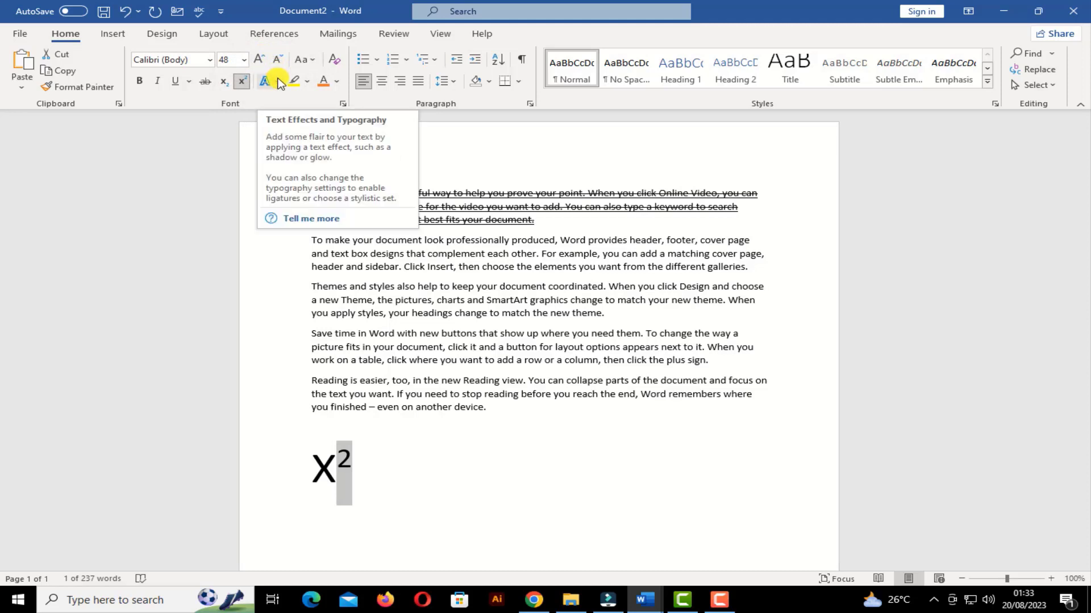
# Select the last paragraph, "Reading is easier", and examine the text effect presets, shadow and number style options without applying any
pyautogui.moveTo(489, 406); pyautogui.dragTo(311, 377)
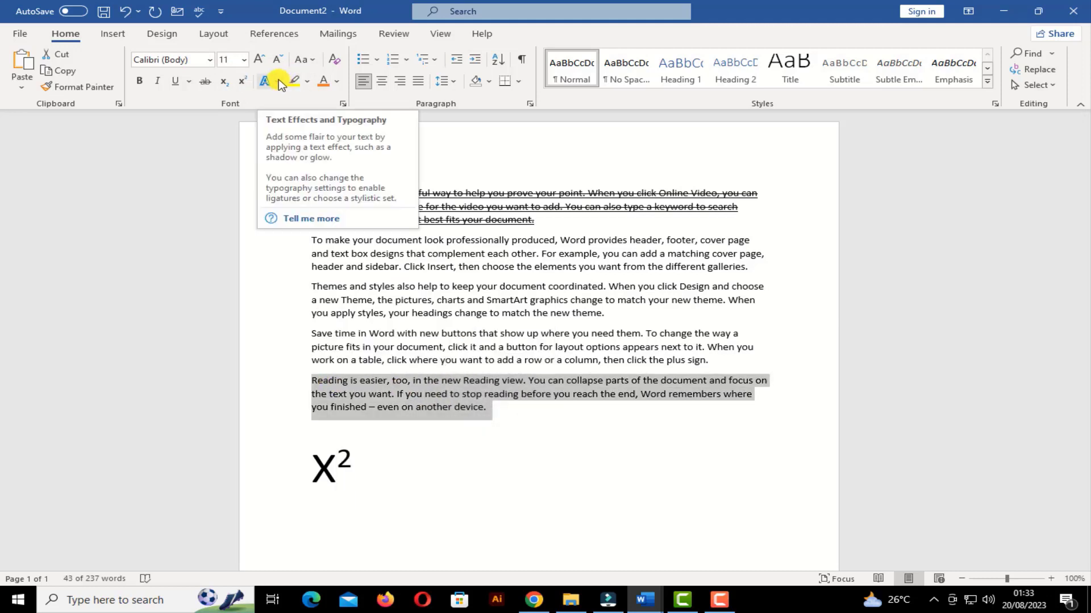
pyautogui.click(278, 81)
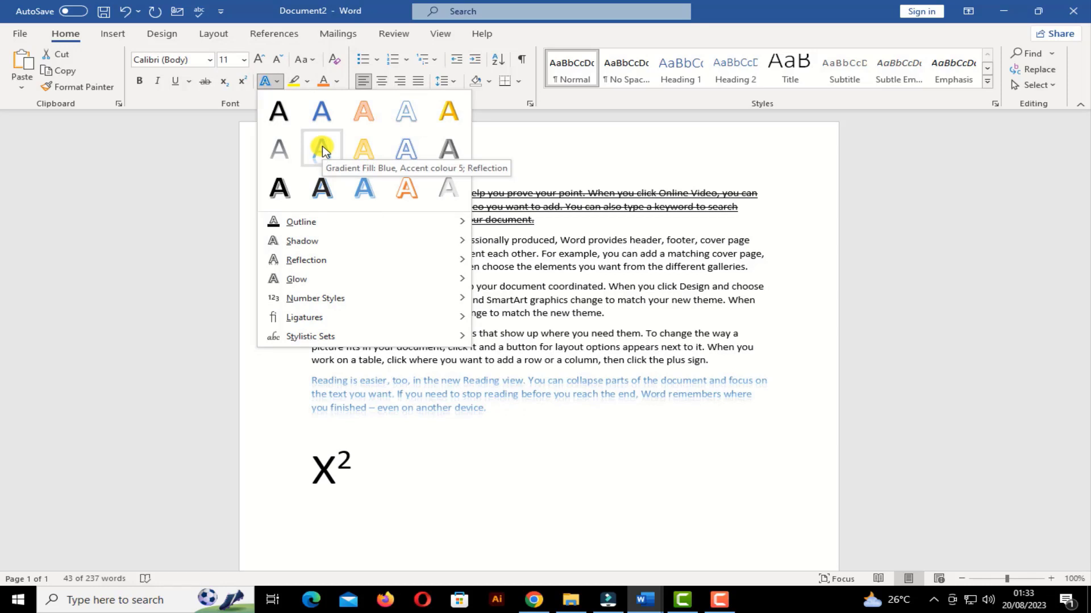
pyautogui.moveTo(328, 221)
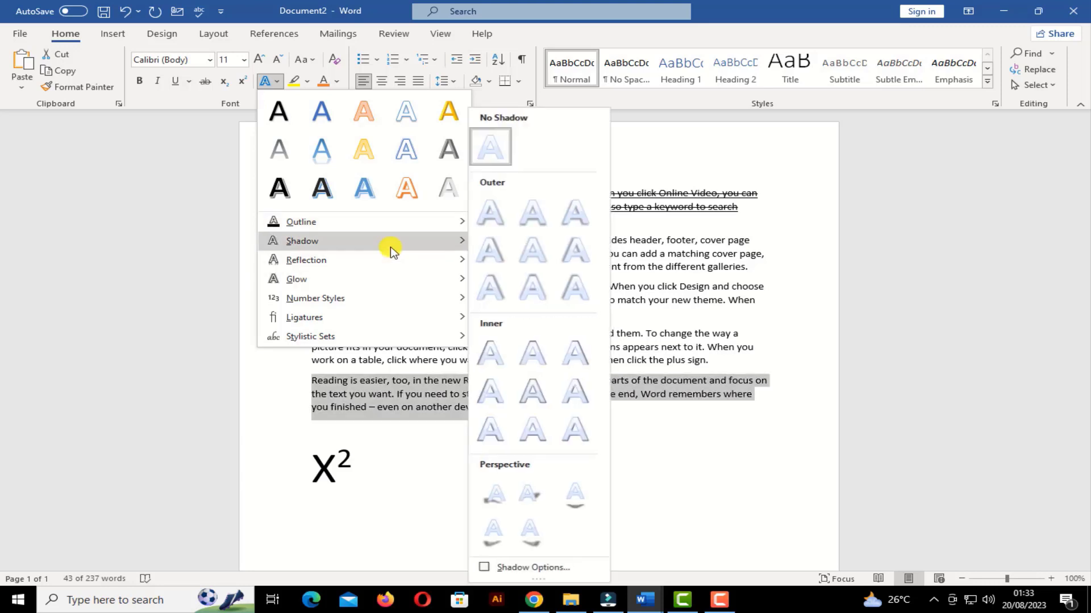
pyautogui.moveTo(391, 269)
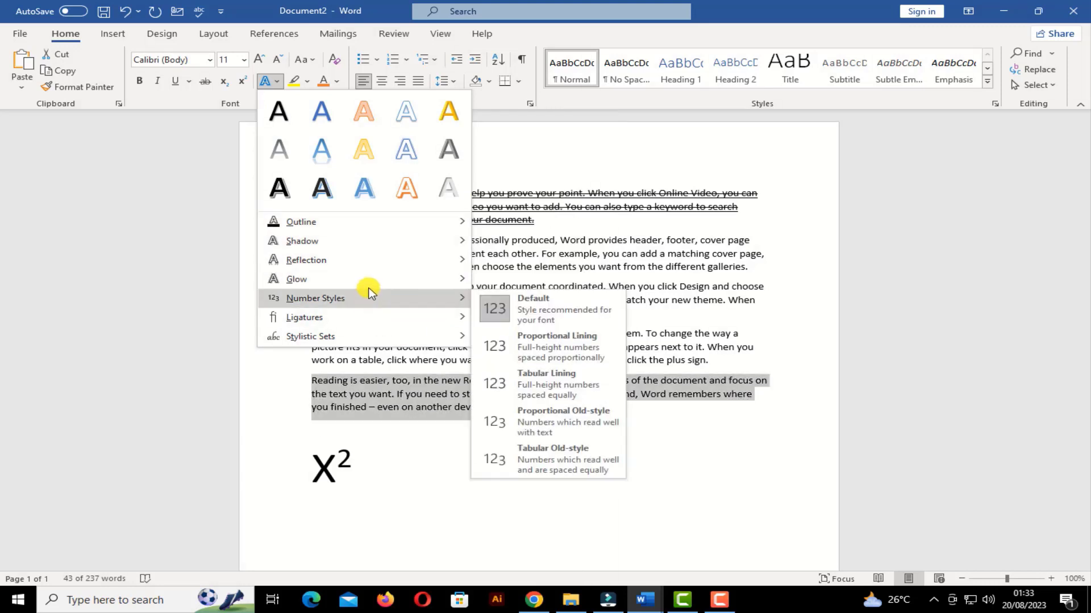
pyautogui.moveTo(369, 290)
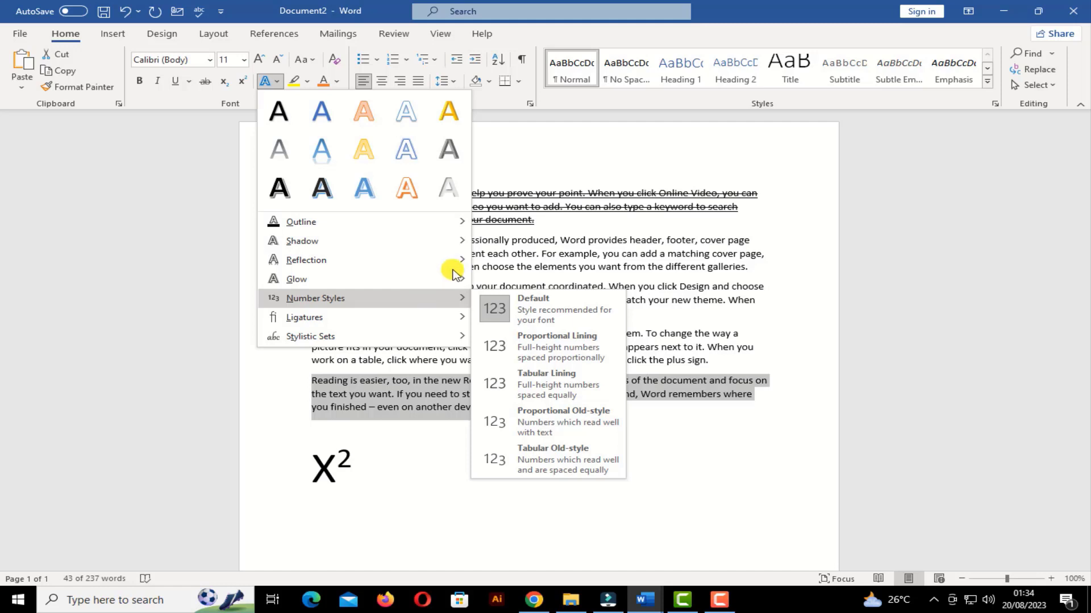
pyautogui.click(737, 350)
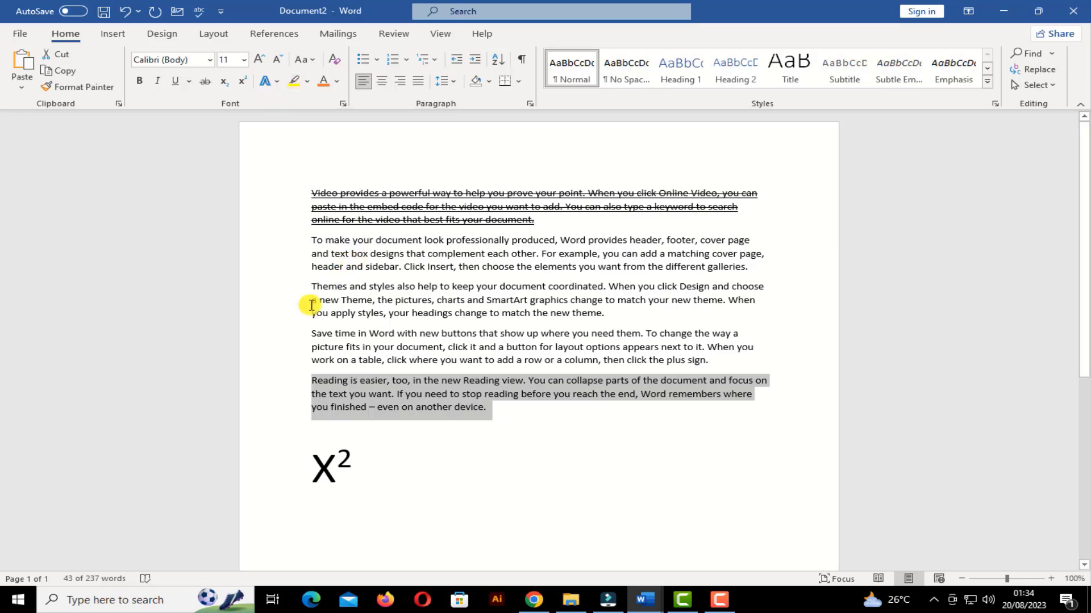
# Highlight "Themes and styles also help to keep your document coordinated" in yellow
pyautogui.moveTo(327, 286); pyautogui.dragTo(580, 288)
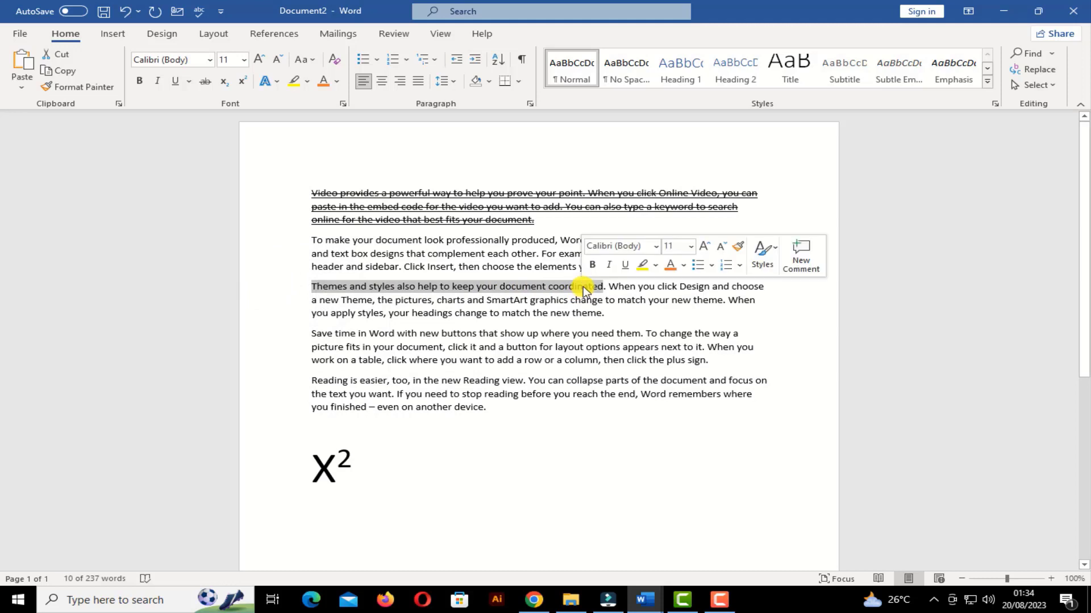
pyautogui.click(294, 81)
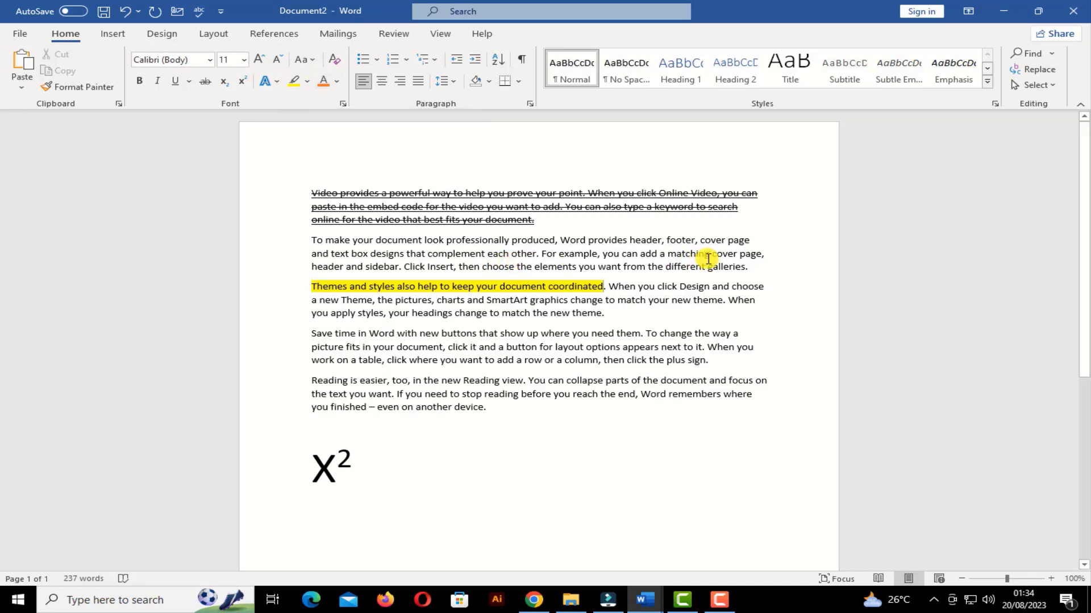
# Set the font colour of the second paragraph, "To make your document look professionally produced", to a dark orange theme colour
pyautogui.moveTo(741, 266); pyautogui.dragTo(305, 239)
pyautogui.click(336, 81)
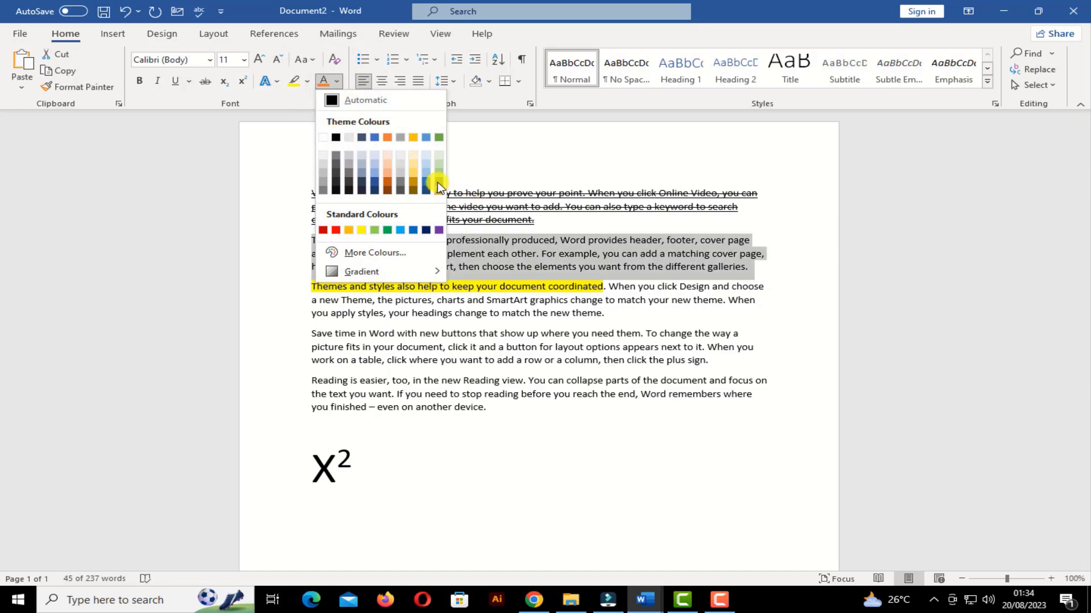
pyautogui.click(384, 187)
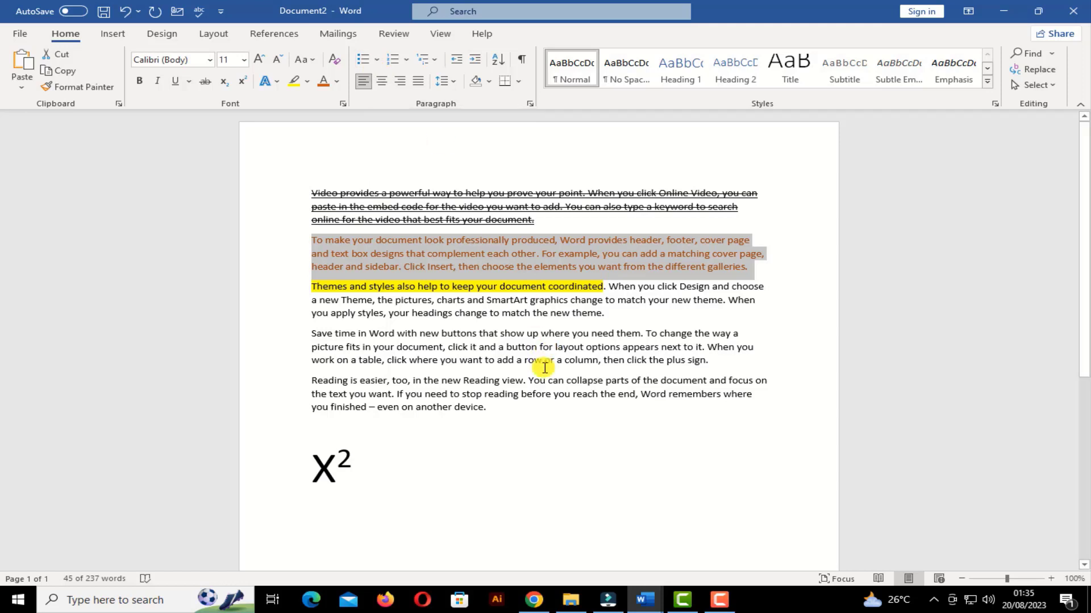
# Create a new blank document and fill it with ten paragraphs of sample text using =rand(10)
pyautogui.moveTo(501, 407); pyautogui.dragTo(304, 200)
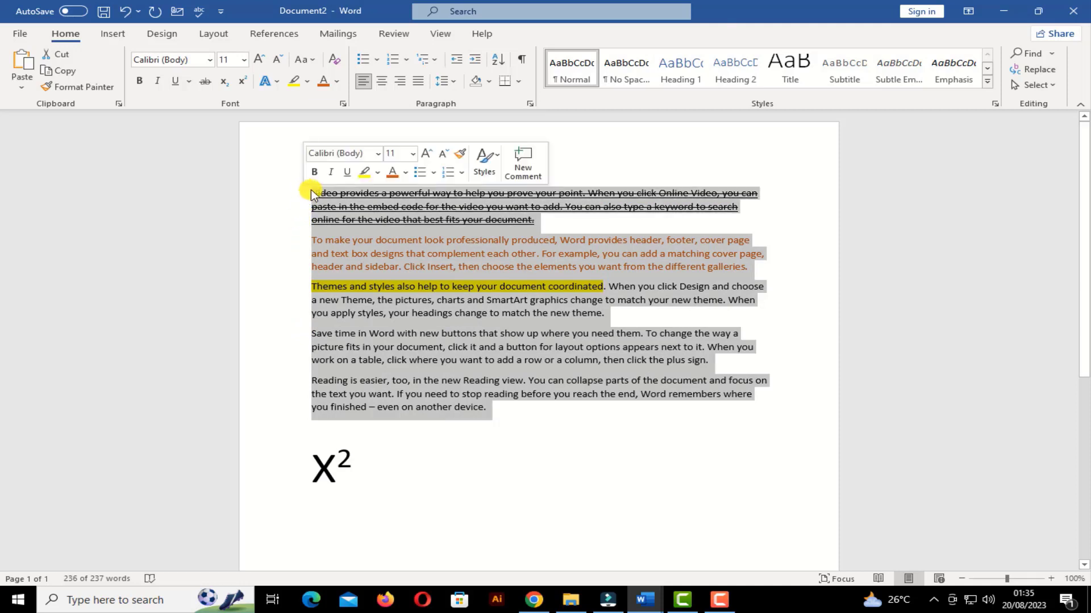
pyautogui.hotkey('ctrl', 'n')
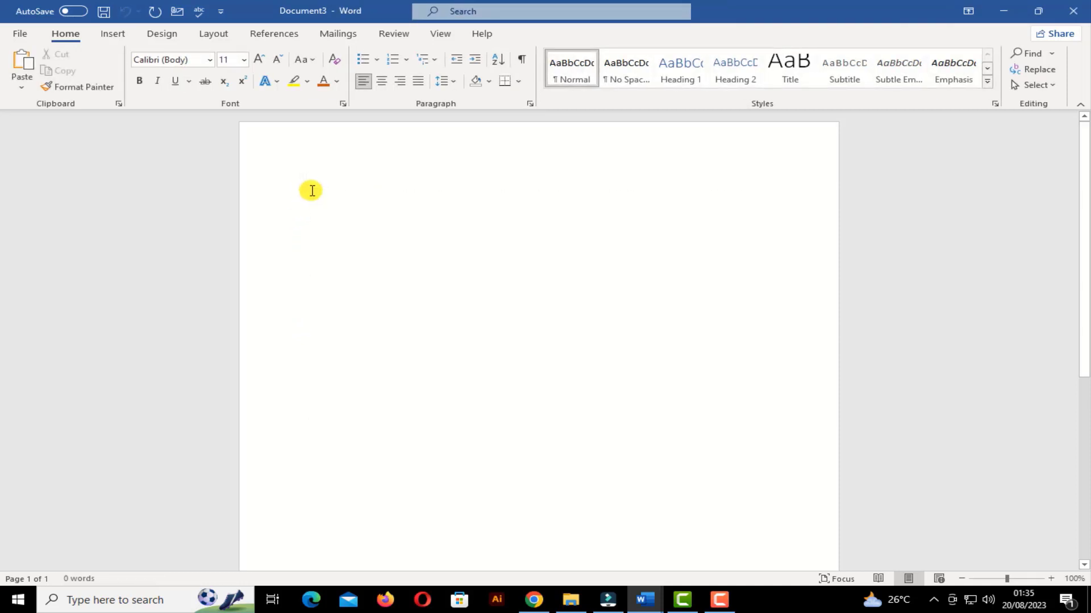
pyautogui.write('an')
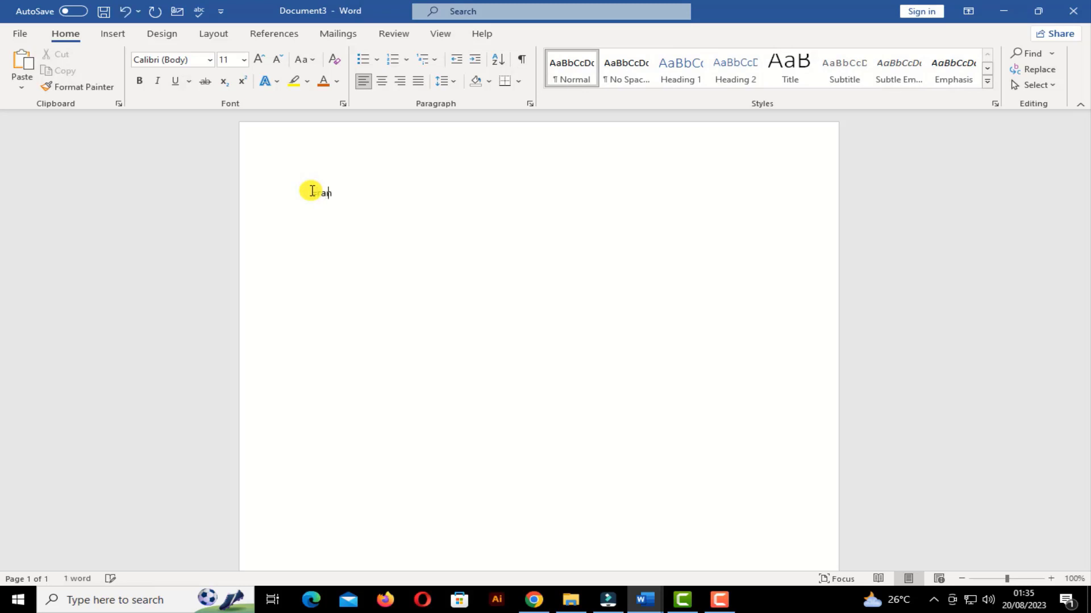
pyautogui.write('d()')
pyautogui.press('Left')
pyautogui.write('10')
pyautogui.press('Right')
pyautogui.press('Return')
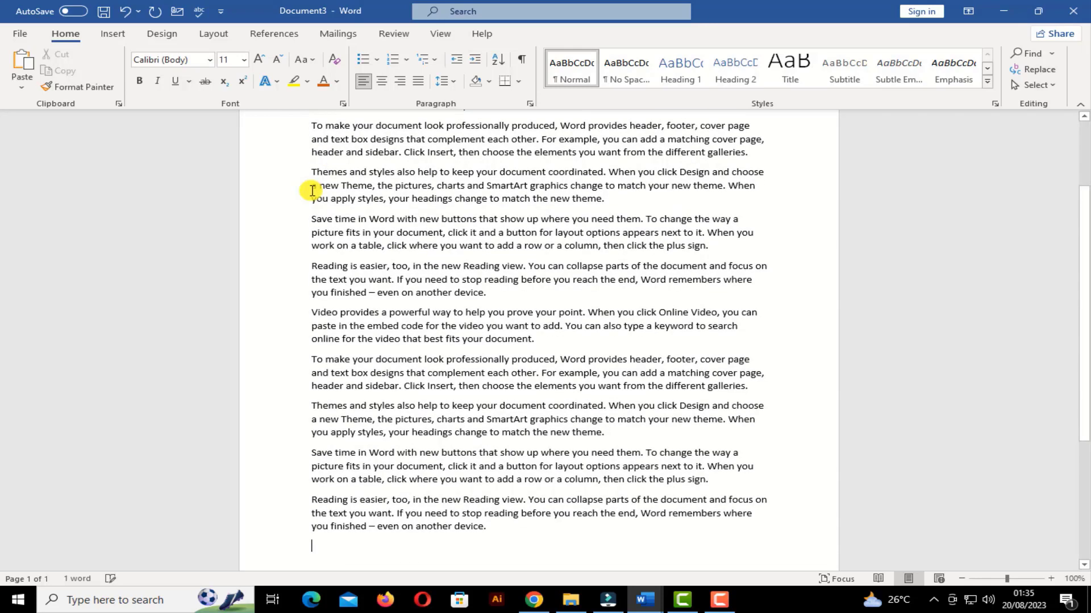
pyautogui.scroll(3, 444, 292)
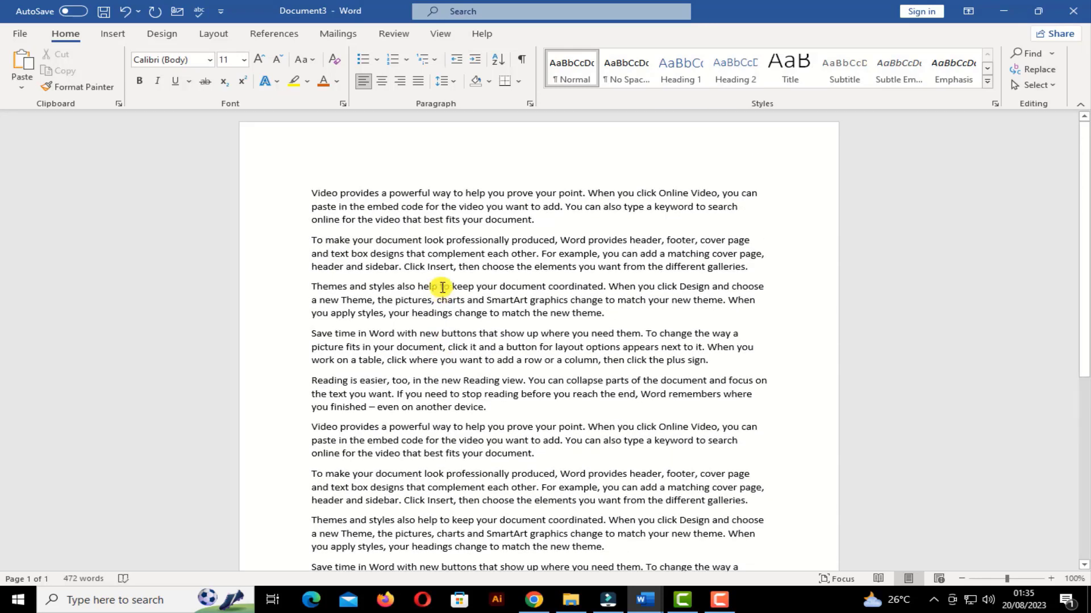
# Select all ten sample paragraphs and examine the bullet styles in the Bullet Library
pyautogui.click(316, 191)
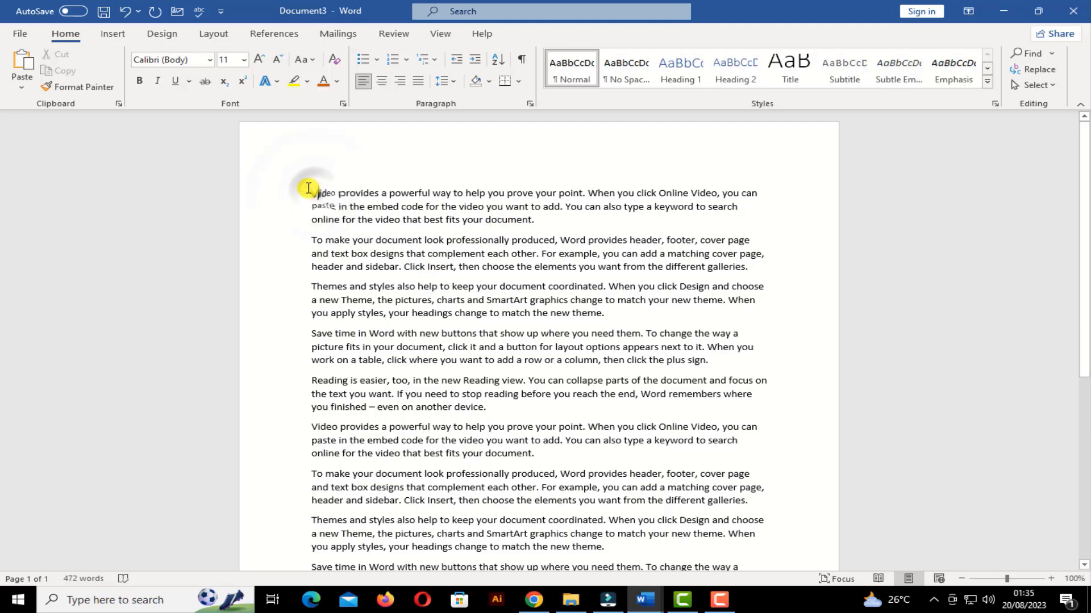
pyautogui.moveTo(316, 191); pyautogui.dragTo(550, 475)
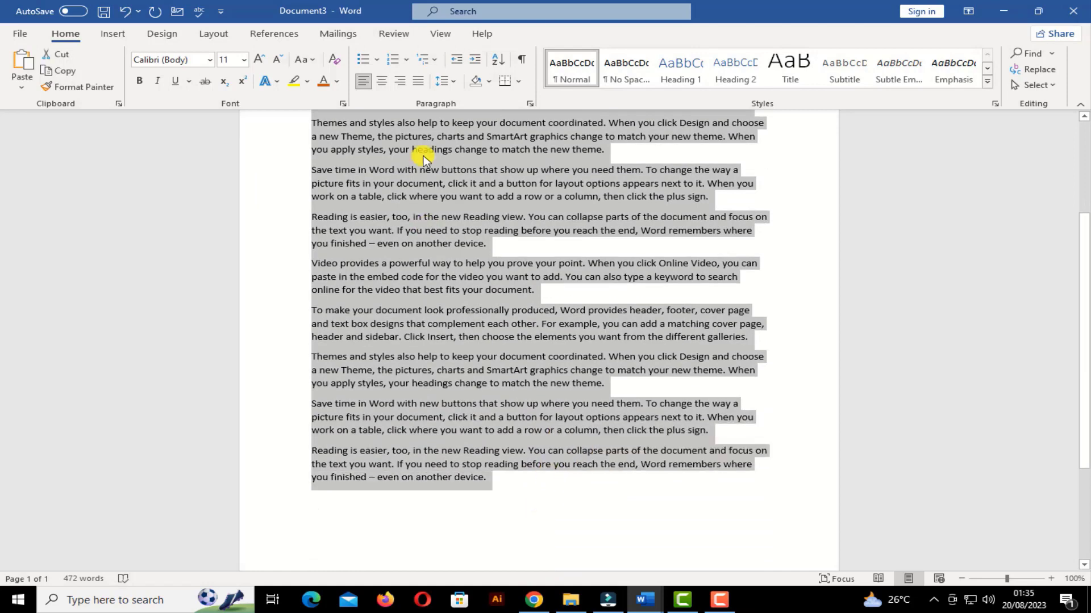
pyautogui.scroll(4, 385, 165)
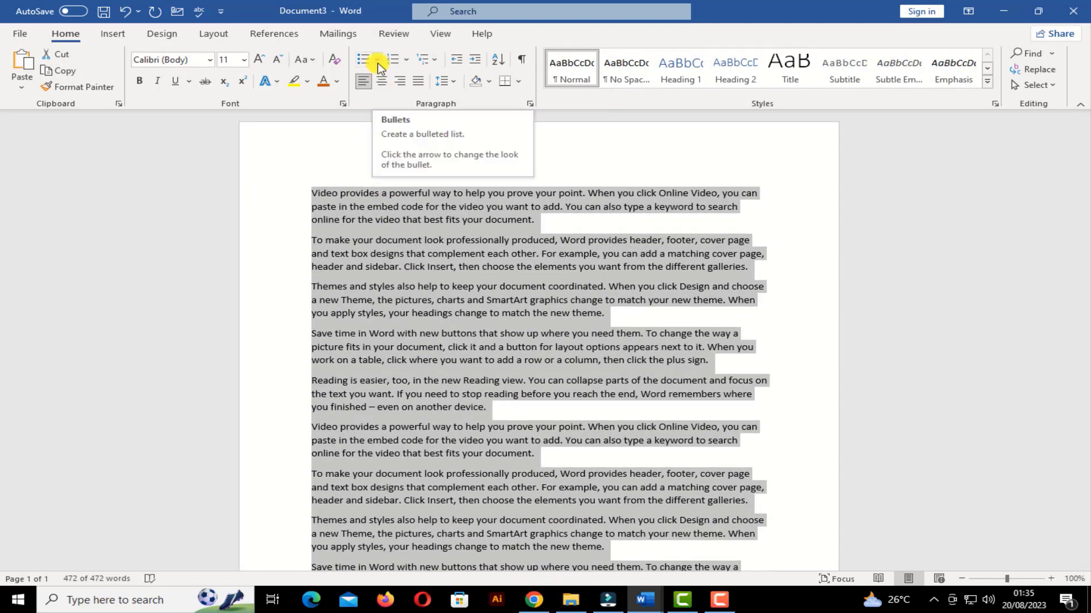
pyautogui.click(377, 63)
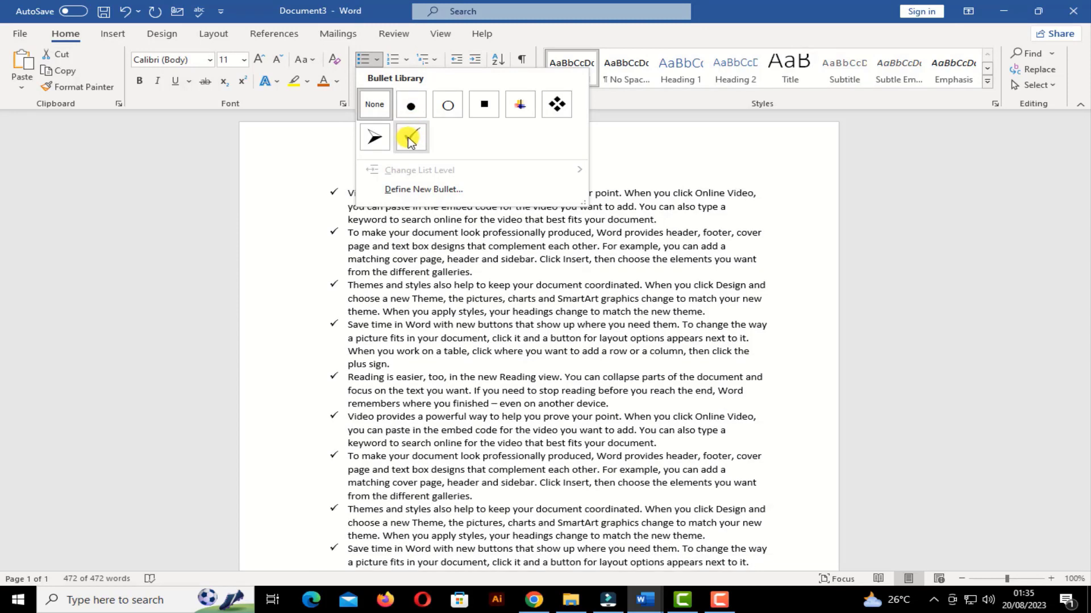
# Start defining a new bullet, examine the symbol and picture sources without choosing one, and accept the default left-aligned round bullet
pyautogui.click(426, 192)
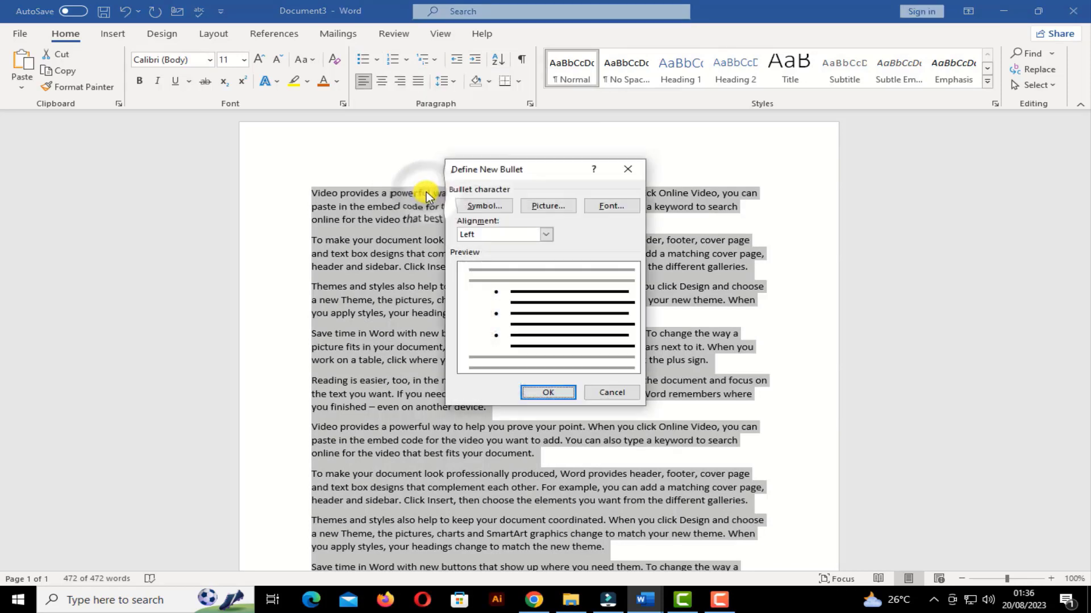
pyautogui.click(487, 211)
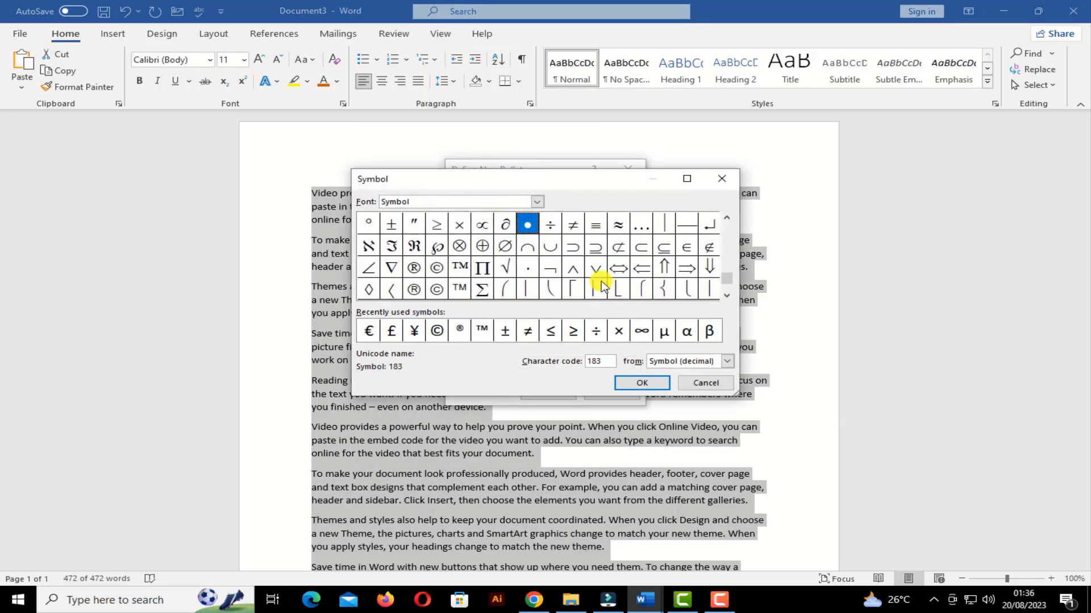
pyautogui.moveTo(729, 286); pyautogui.dragTo(729, 230)
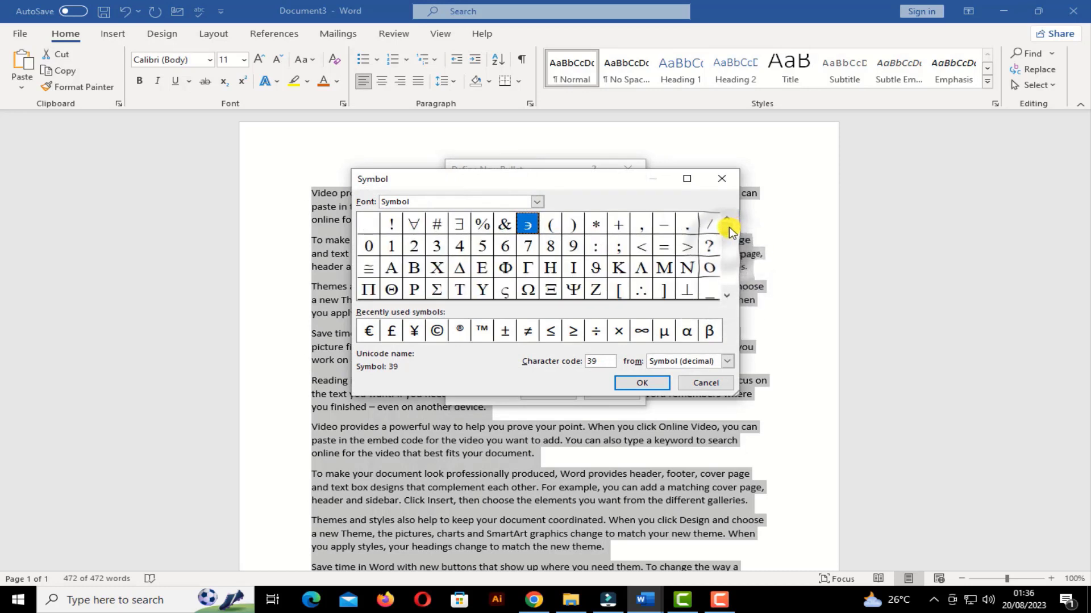
pyautogui.click(728, 270)
pyautogui.click(703, 383)
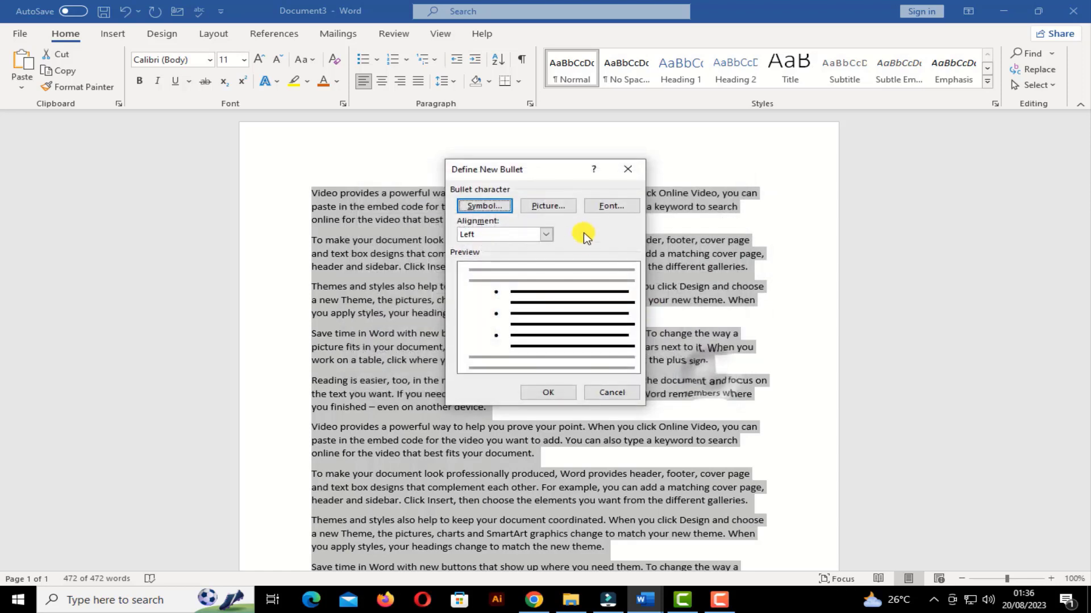
pyautogui.click(562, 208)
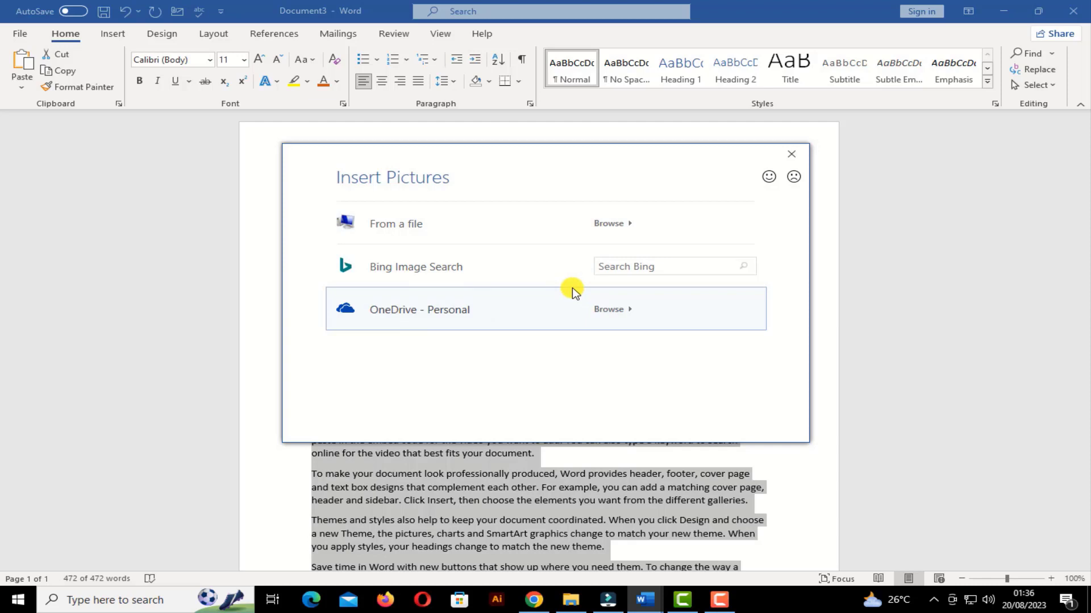
pyautogui.click(790, 154)
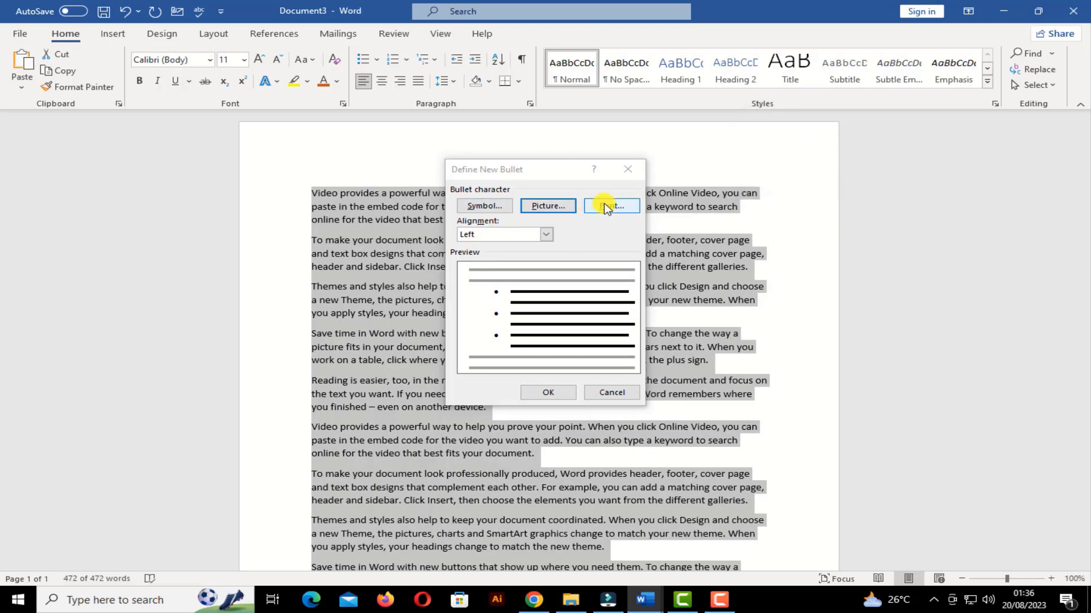
pyautogui.click(550, 393)
# Number all ten paragraphs with the 1. 2. 3. numbering format
pyautogui.click(406, 60)
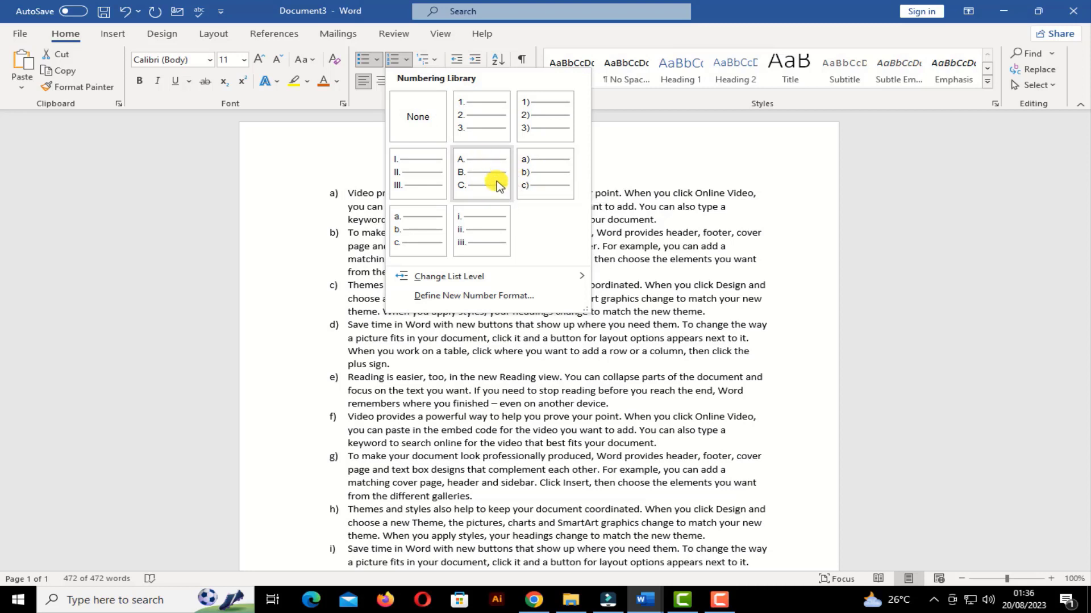
pyautogui.click(483, 113)
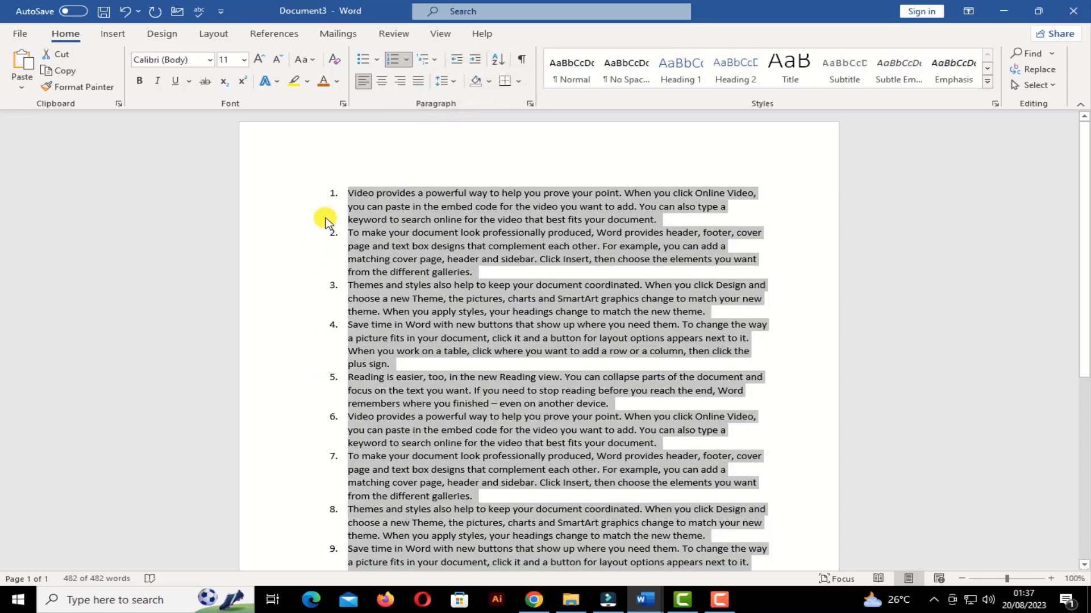
pyautogui.scroll(-3, 425, 351)
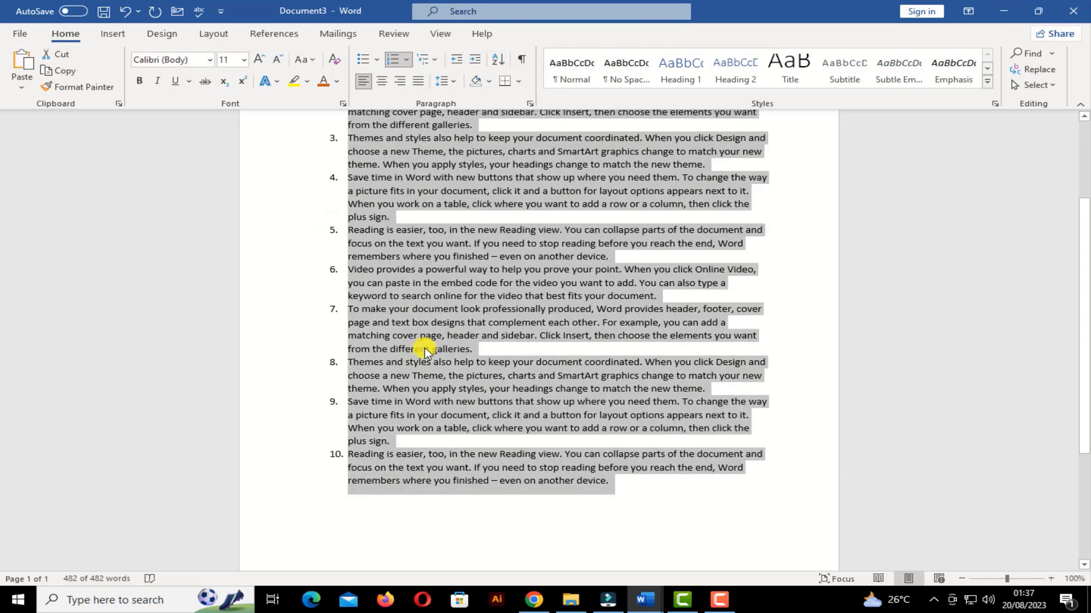
pyautogui.scroll(-3, 425, 351)
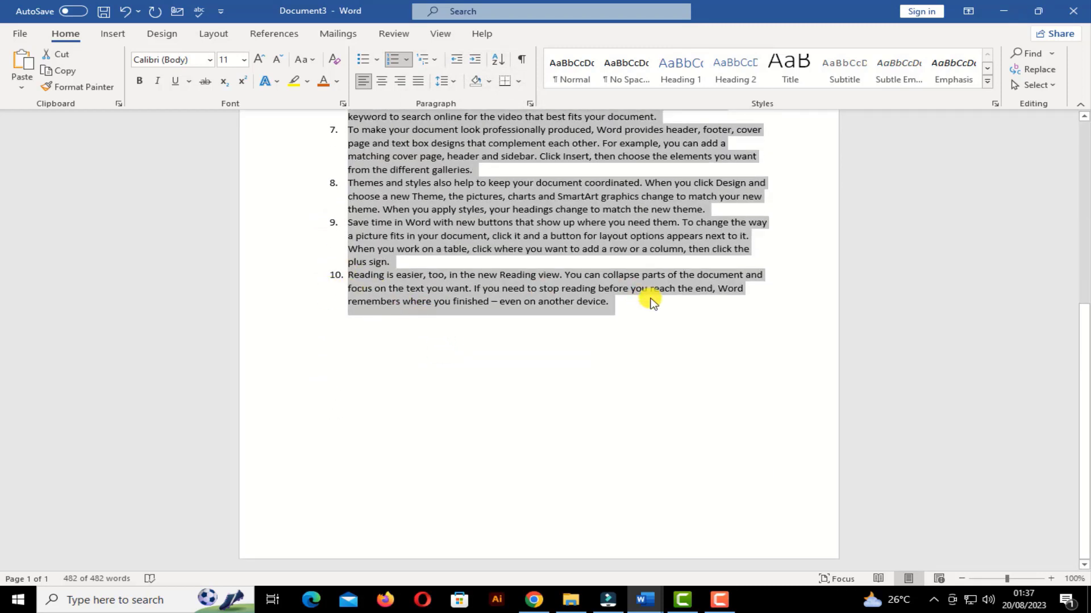
# Add an empty list item after item 10, delete it and add it again
pyautogui.click(623, 306)
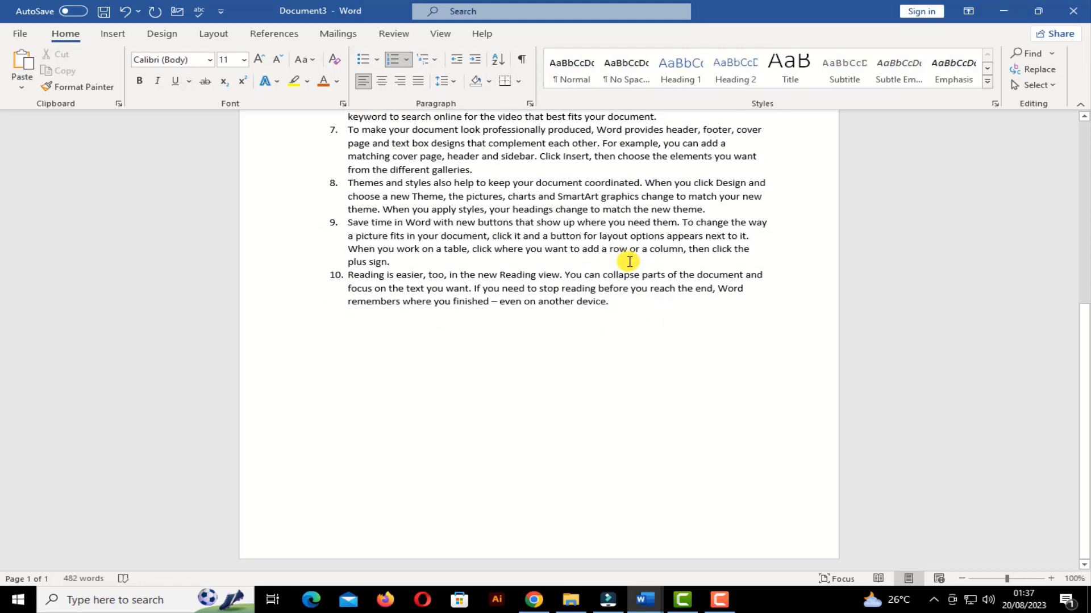
pyautogui.press('Return')
pyautogui.press('BackSpace')
pyautogui.press('BackSpace')
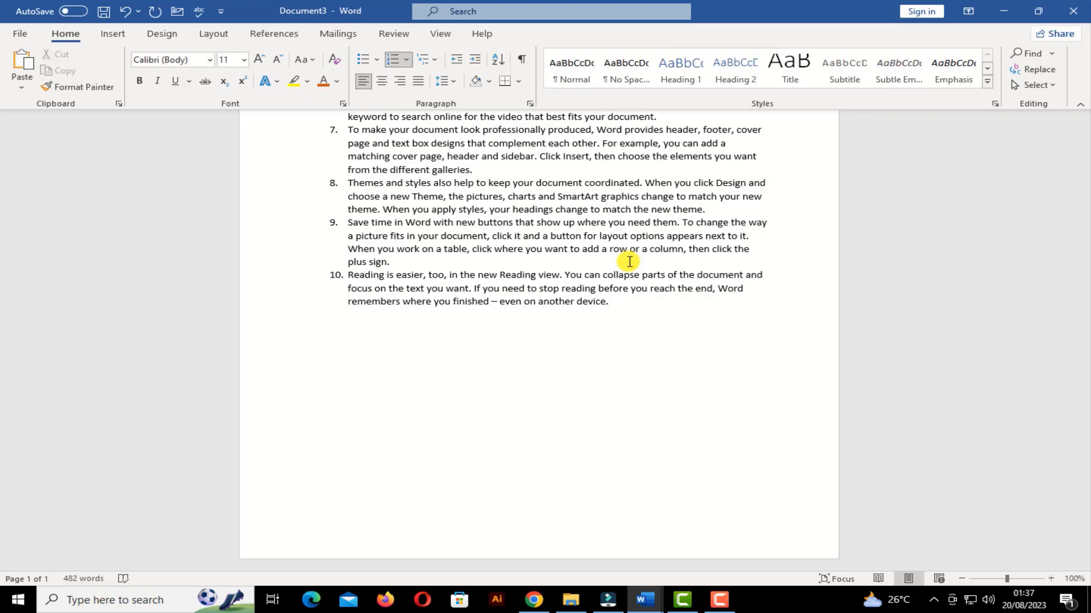
pyautogui.press('Return')
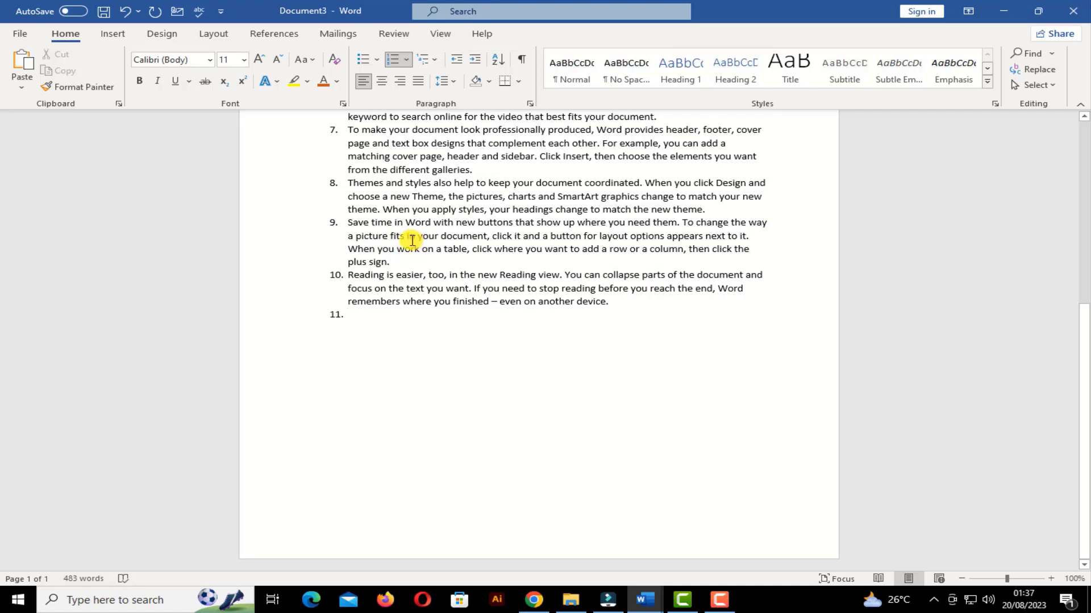
# Undo the added list item and the numbering so all ten paragraphs are plain text
pyautogui.hotkey('ctrl', 'z')
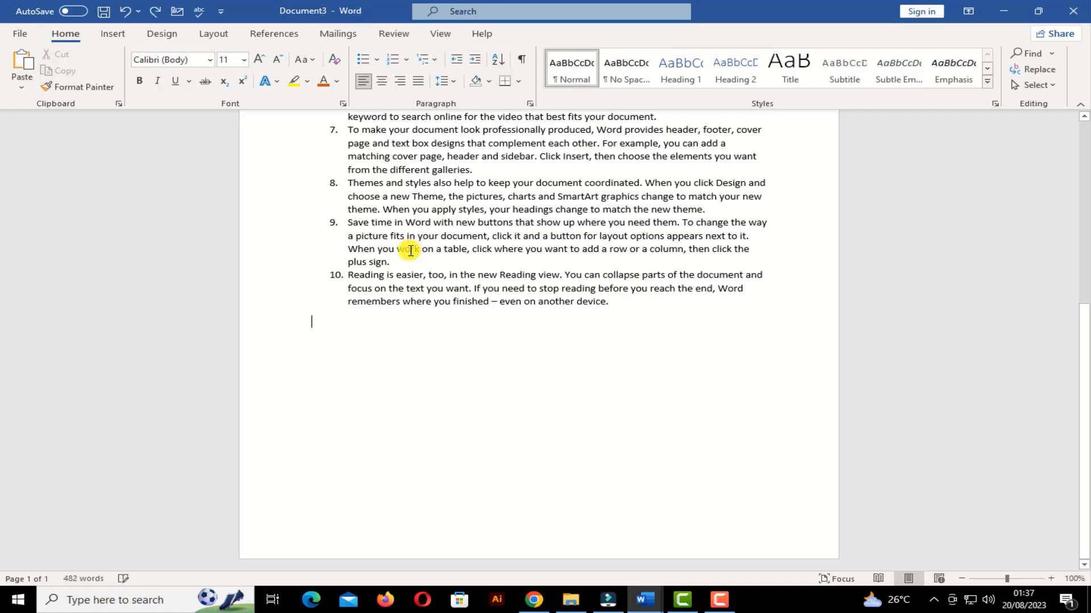
pyautogui.hotkey('ctrl', 'z')
pyautogui.scroll(3, 404, 241)
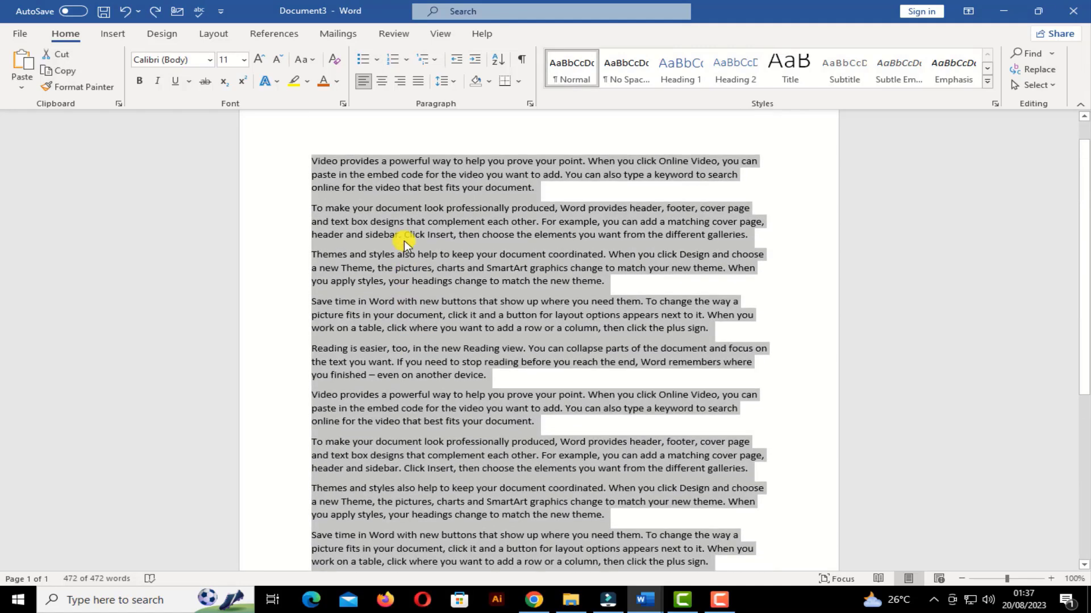
# Examine the multilevel list styles in the List Library and the option to define a new multilevel list, without applying any
pyautogui.click(432, 62)
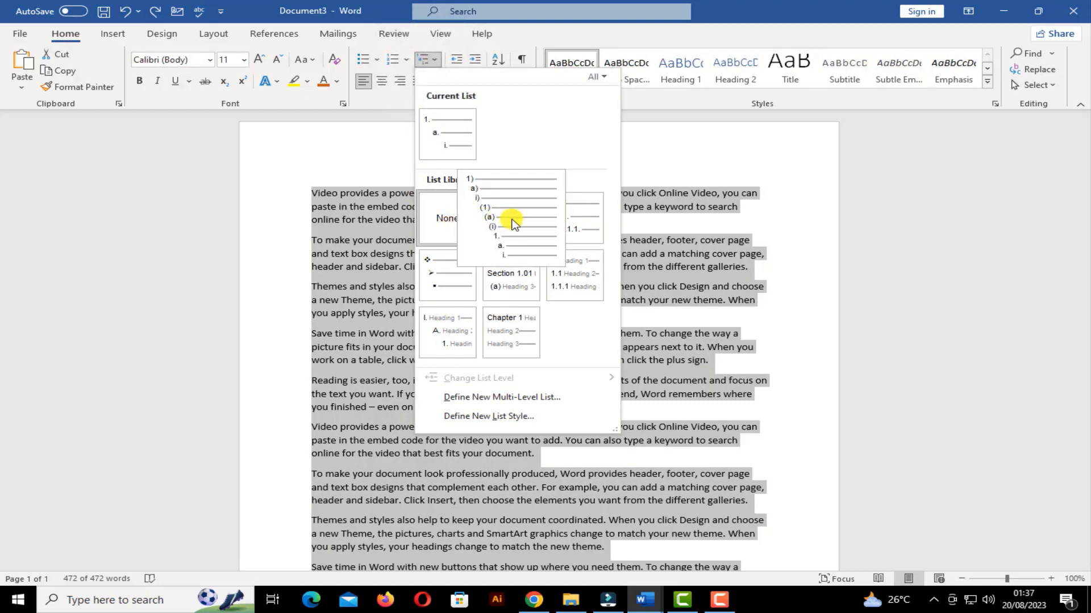
pyautogui.moveTo(565, 214)
pyautogui.moveTo(474, 266)
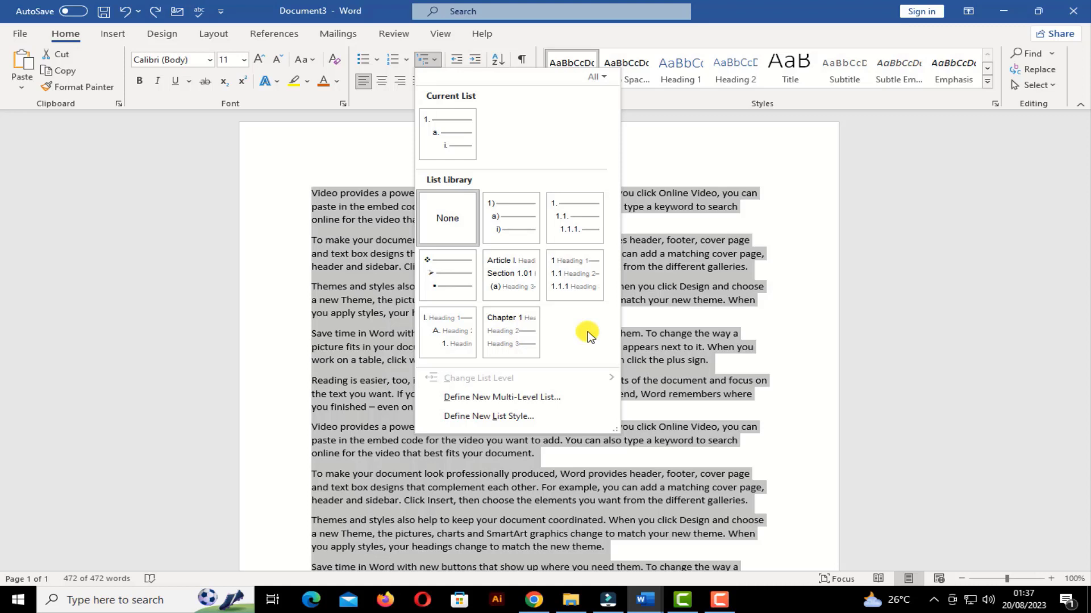
pyautogui.moveTo(518, 338)
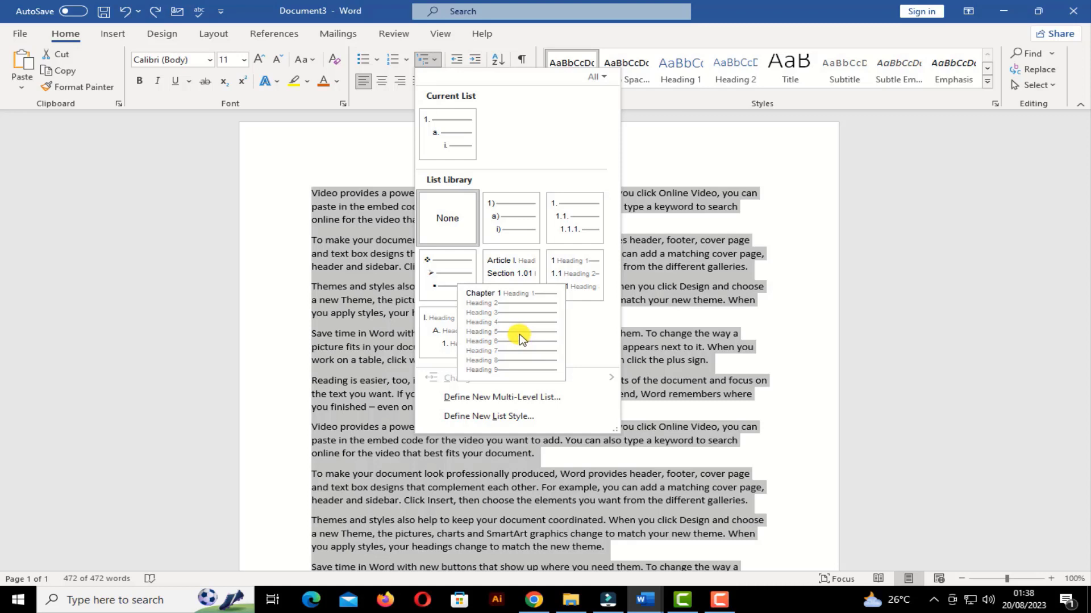
pyautogui.moveTo(463, 326)
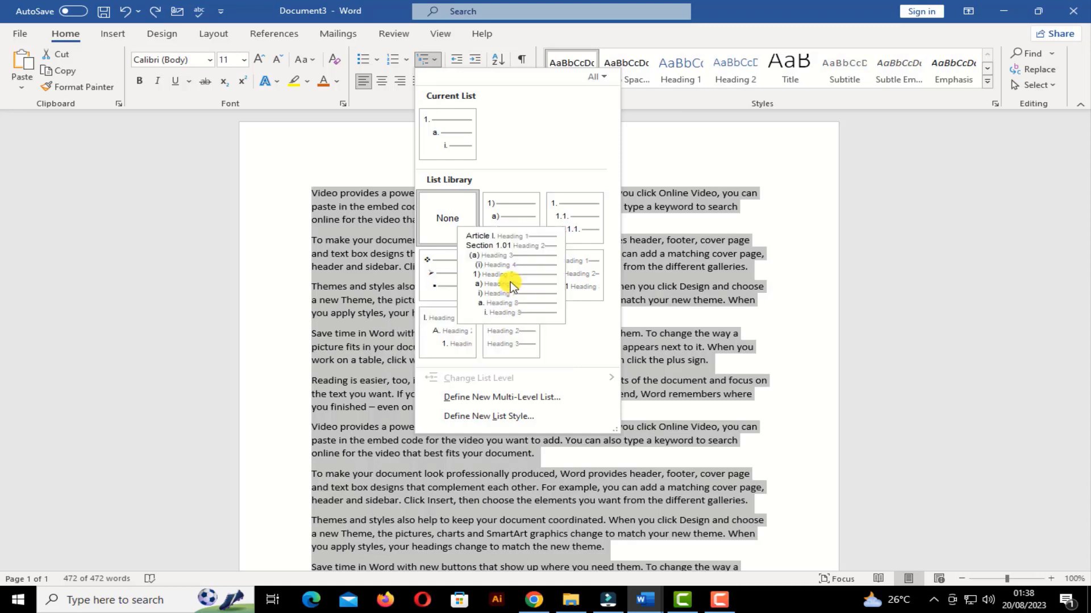
pyautogui.moveTo(583, 271)
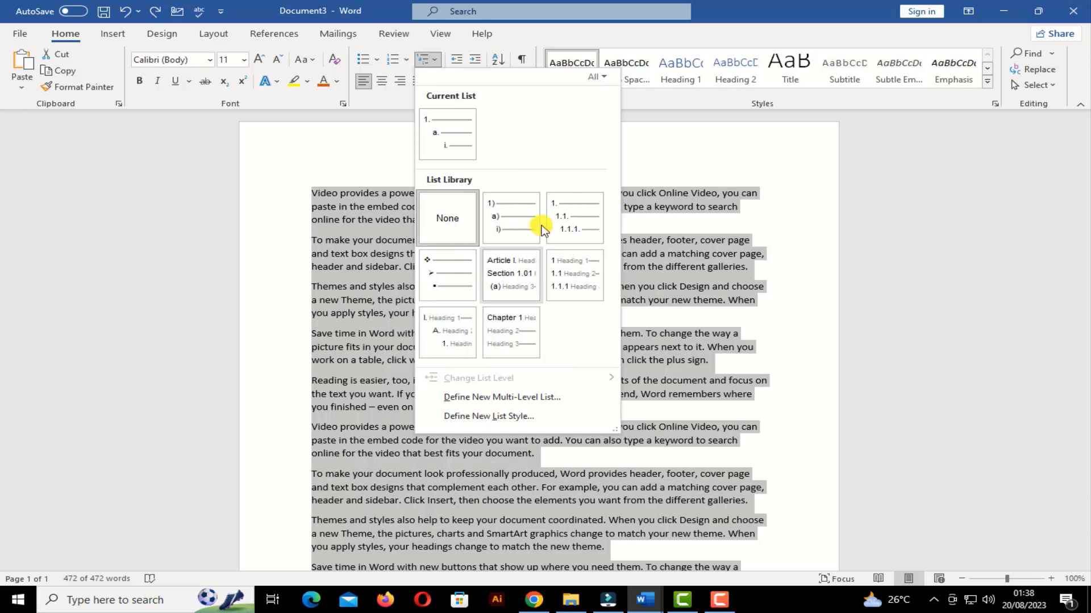
pyautogui.click(556, 397)
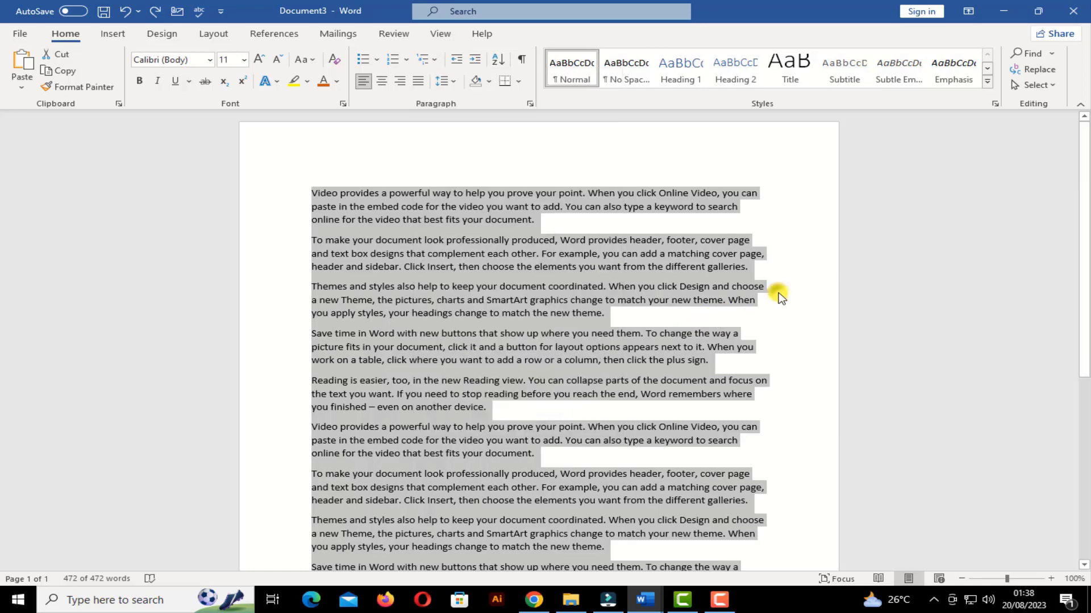
# Select only the first paragraph, try centre and right alignment on it, and finish with it justified
pyautogui.click(439, 226)
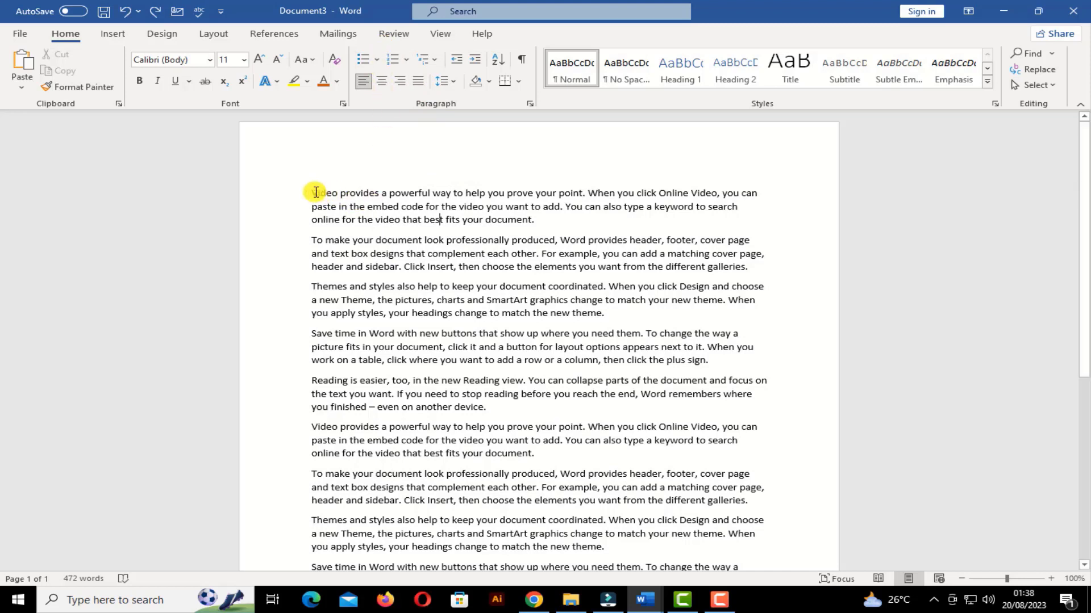
pyautogui.moveTo(316, 192); pyautogui.dragTo(521, 221)
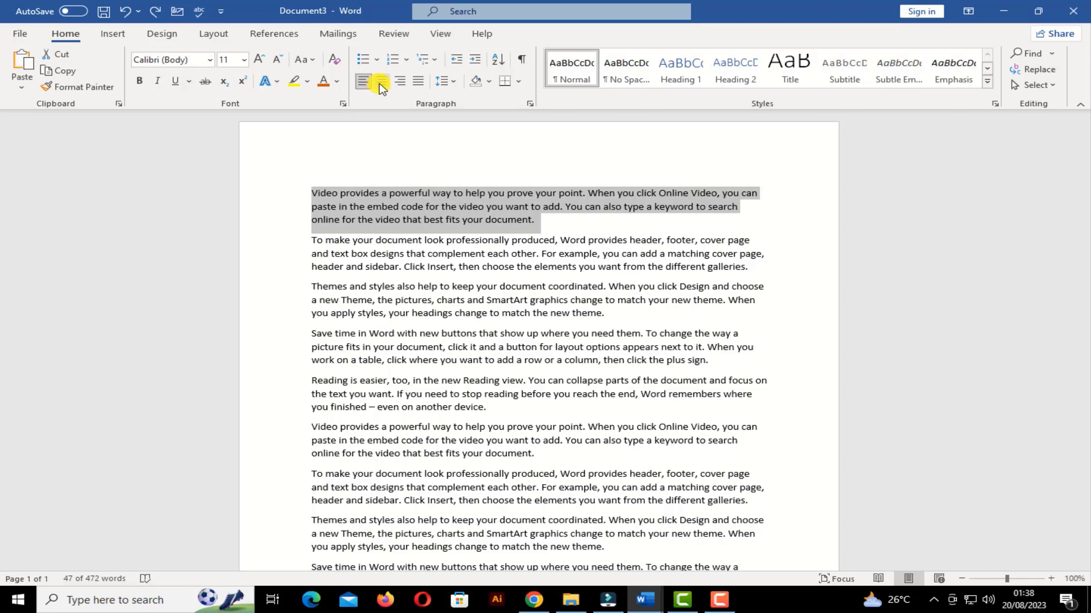
pyautogui.click(379, 84)
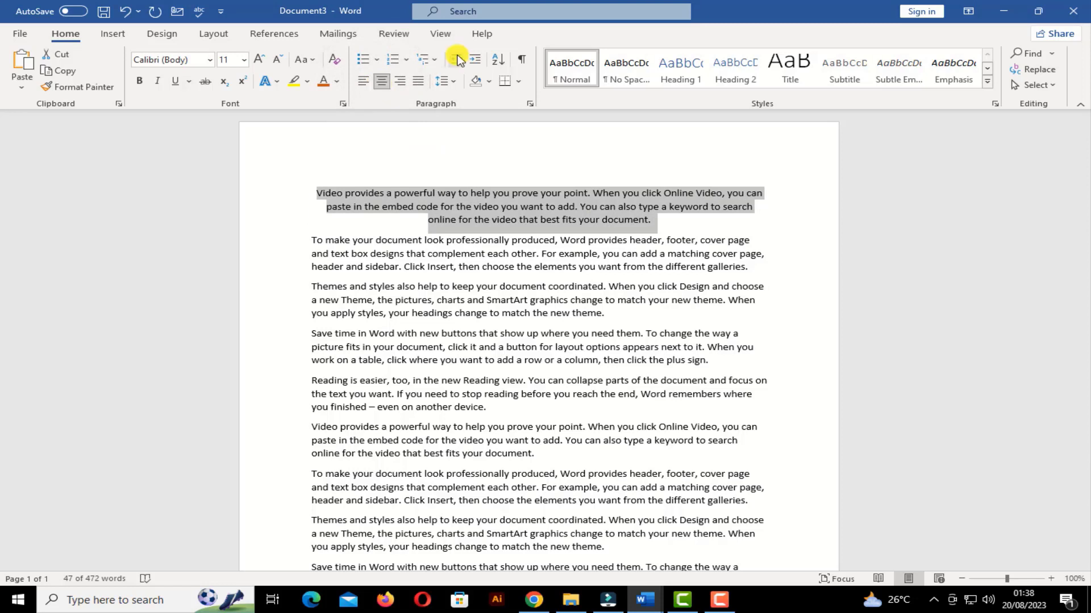
pyautogui.click(405, 82)
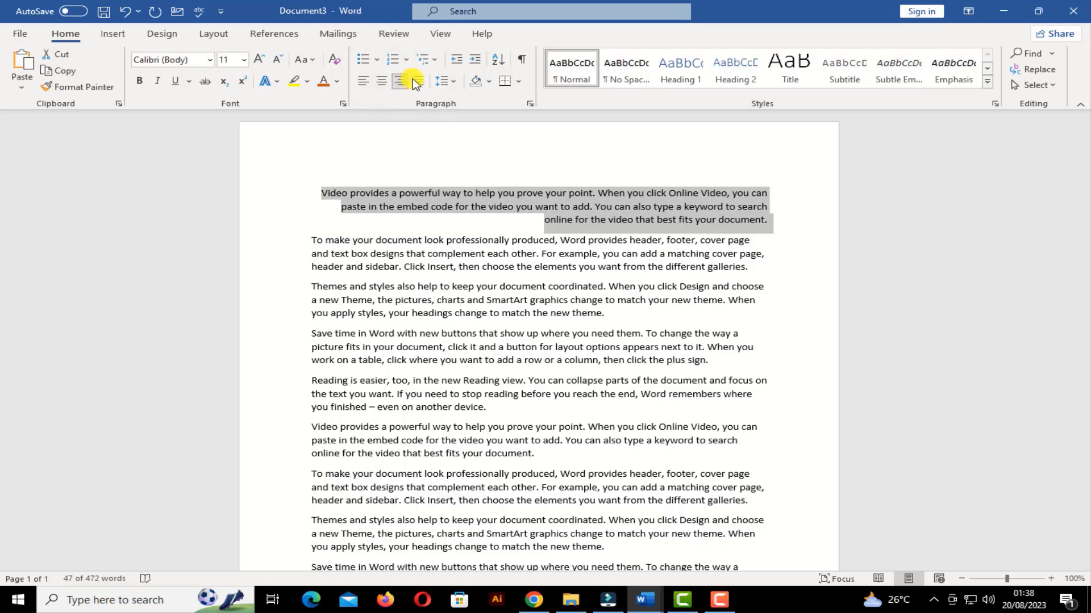
pyautogui.click(417, 82)
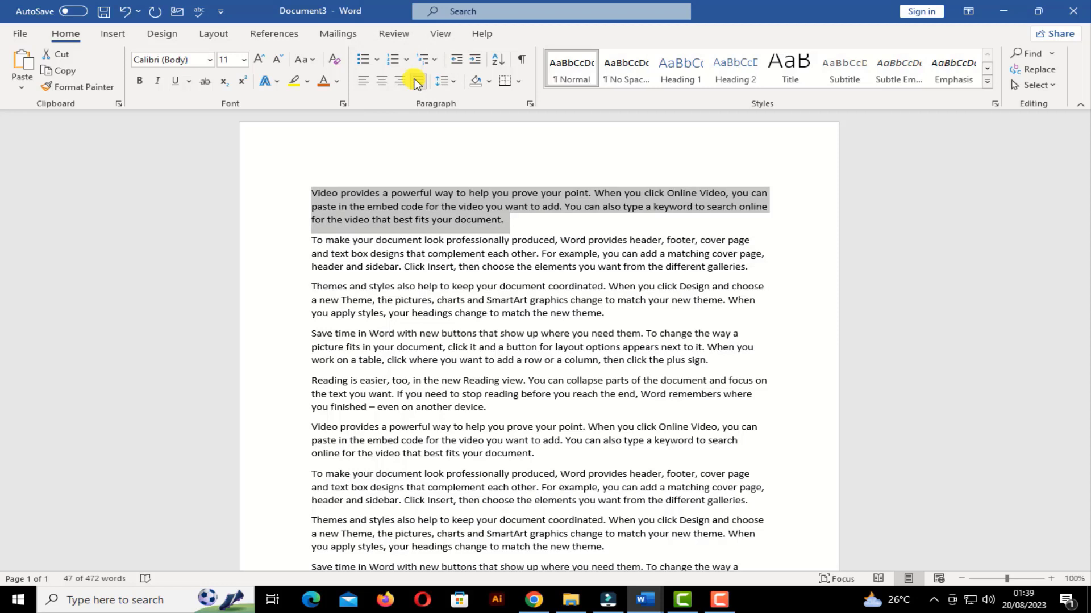
# Try decreasing the first paragraph's indent, and increase it by two levels
pyautogui.click(458, 62)
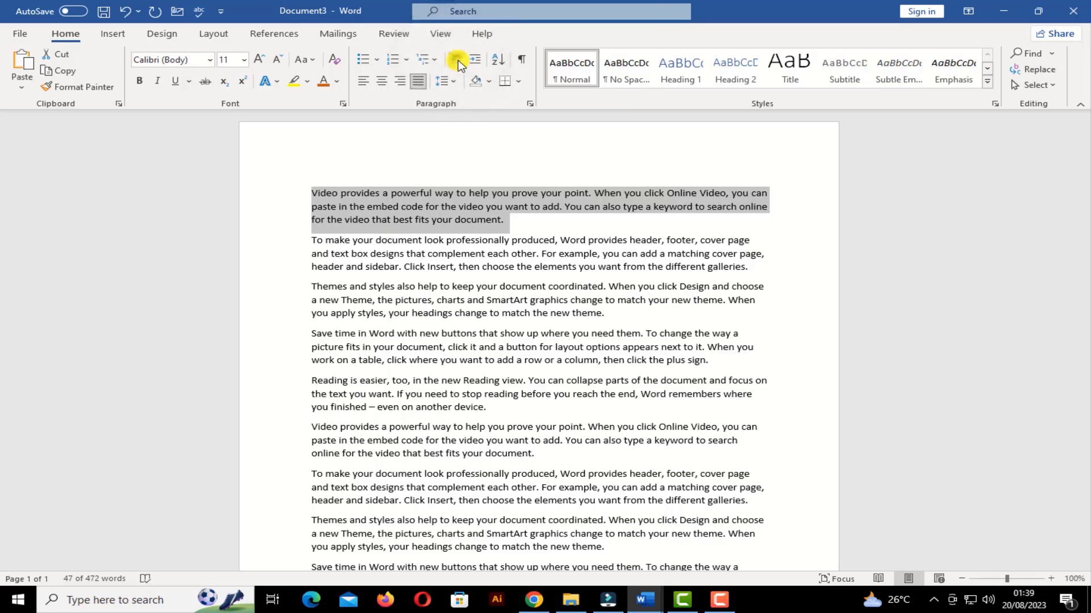
pyautogui.click(474, 57)
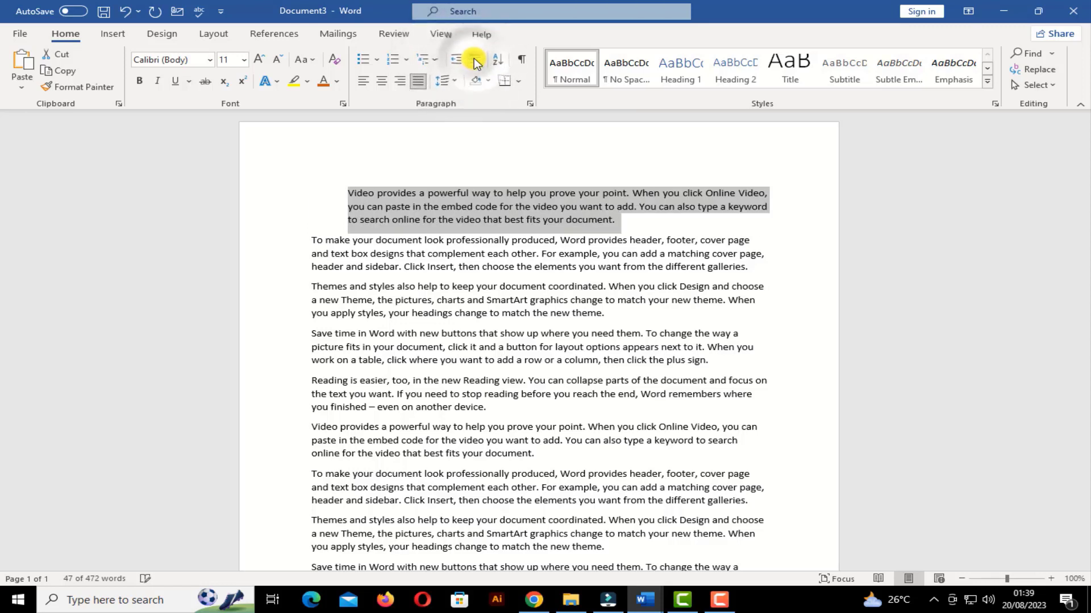
pyautogui.click(474, 58)
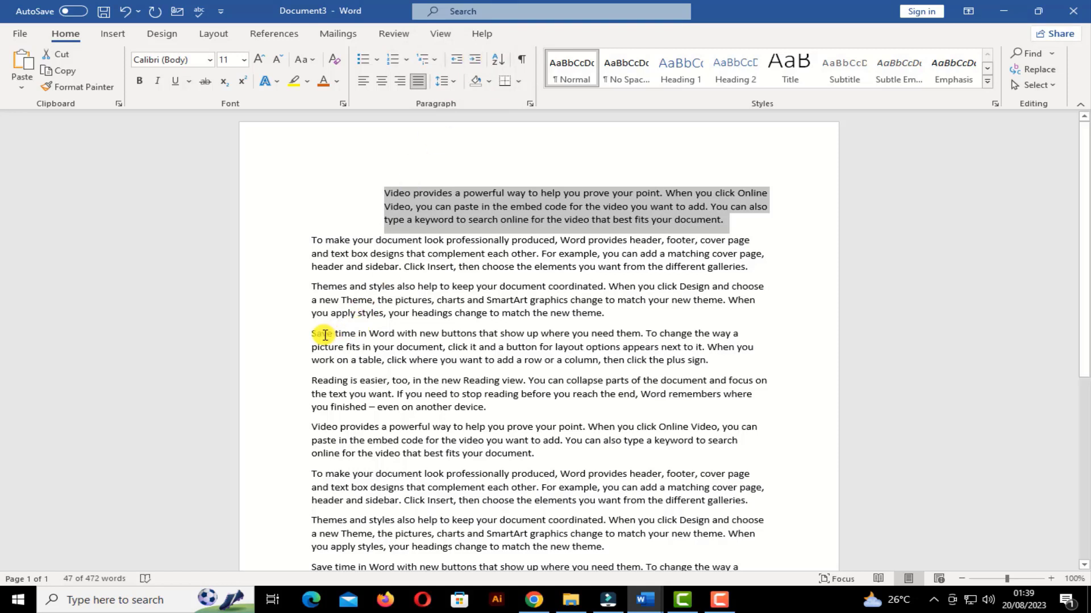
# Increase the indent of the fourth paragraph, "Save time in Word", by two levels
pyautogui.moveTo(313, 335); pyautogui.dragTo(742, 358)
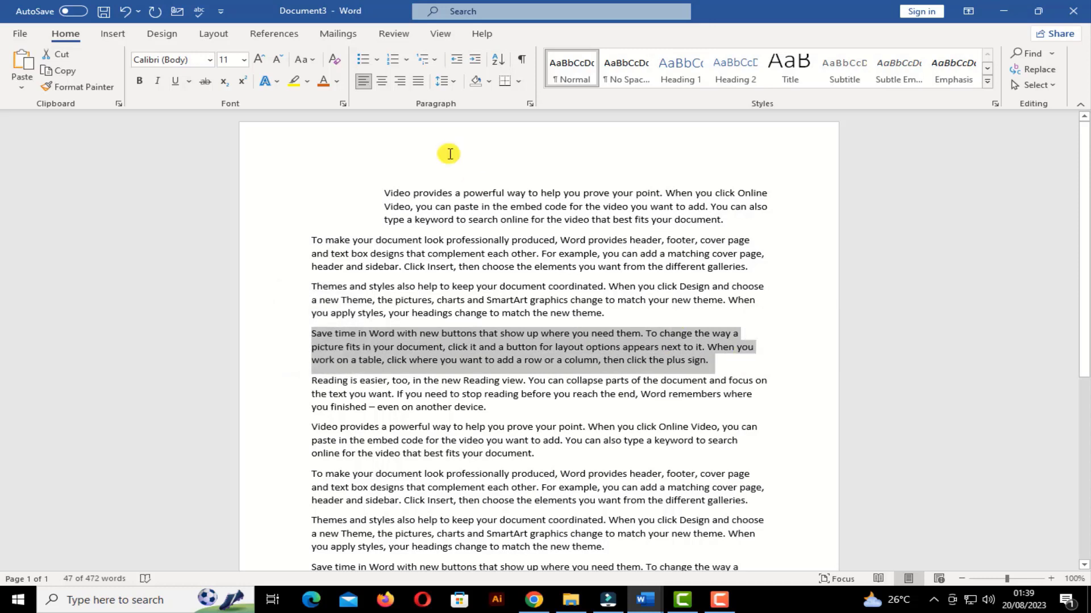
pyautogui.click(472, 60)
pyautogui.click(472, 60)
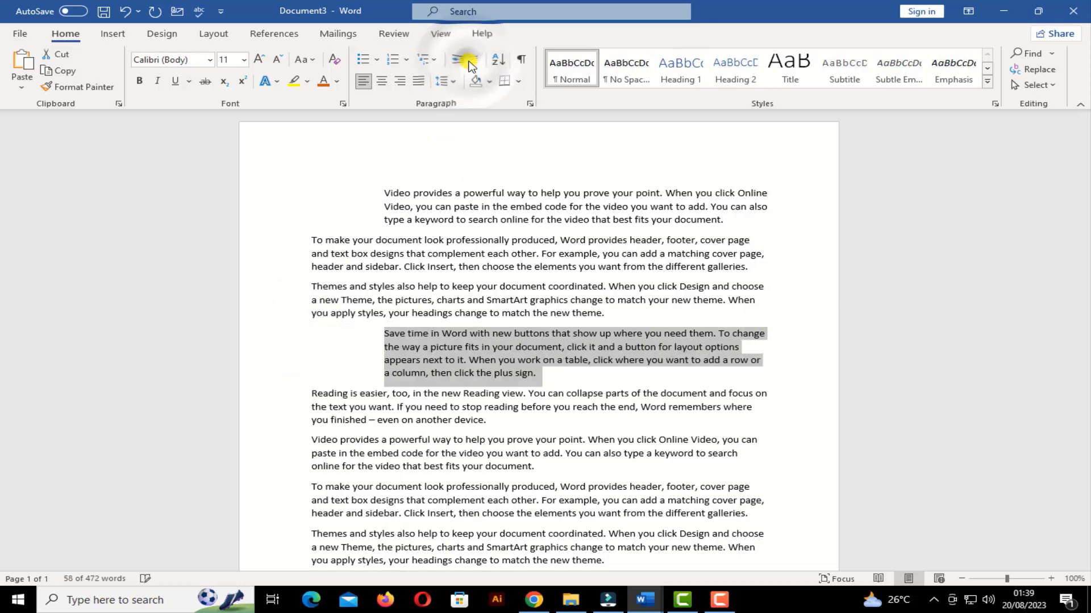
# Increase the indent of the sixth paragraph, the second one starting "Video provides", by two levels
pyautogui.tripleClick(309, 440)
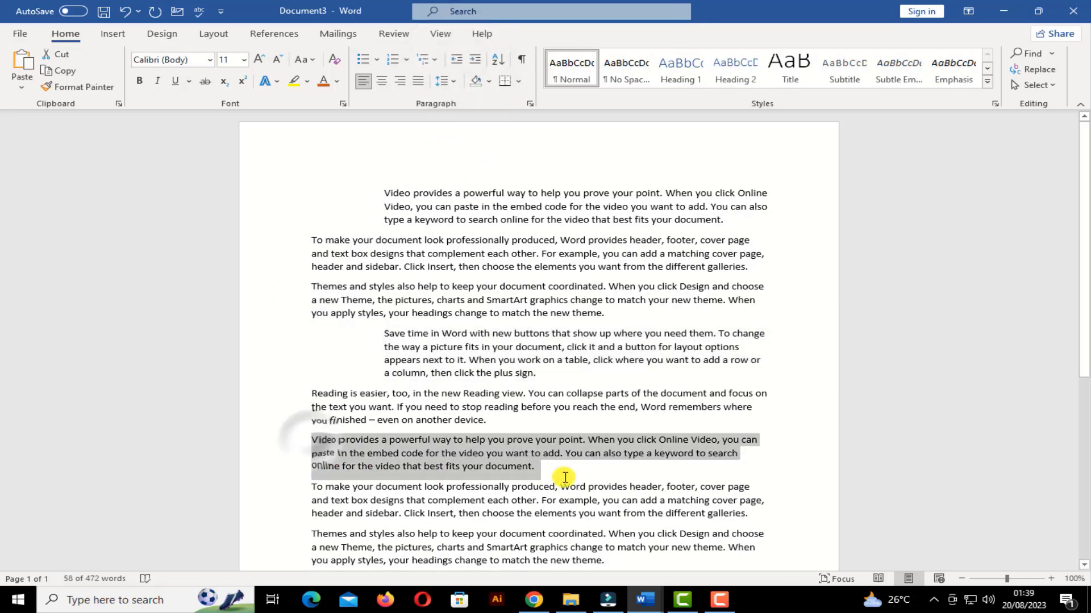
pyautogui.click(473, 62)
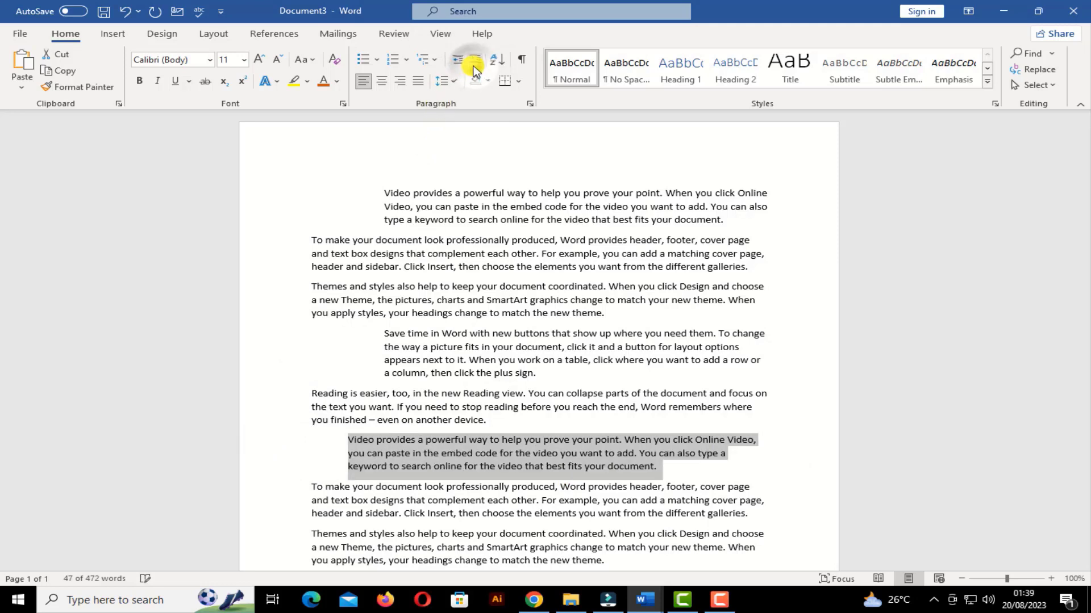
pyautogui.click(474, 61)
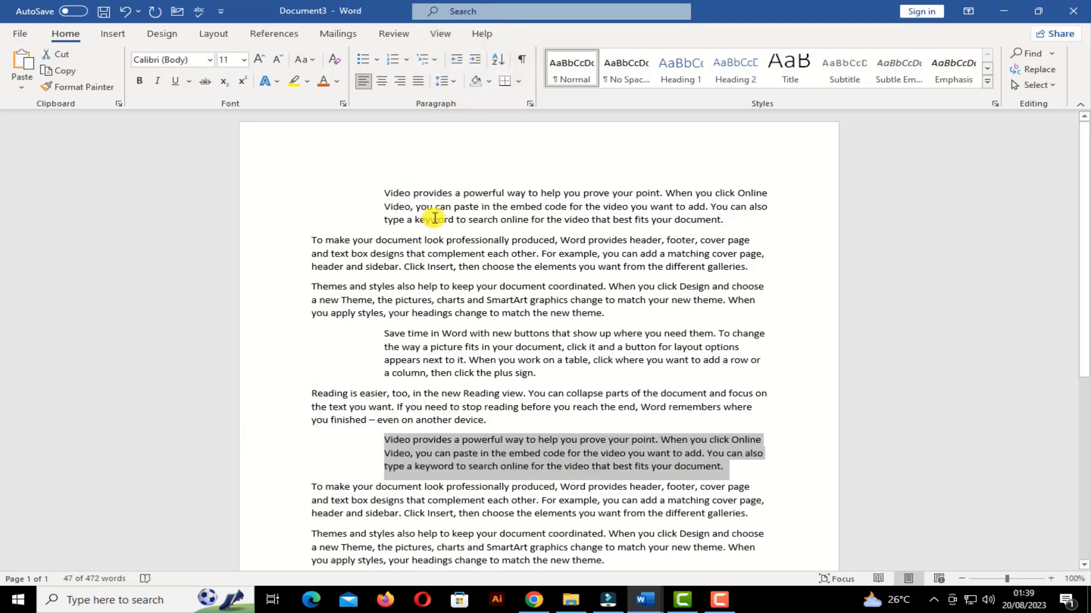
# Decrease the first paragraph's indent by two levels
pyautogui.moveTo(730, 220); pyautogui.dragTo(372, 178)
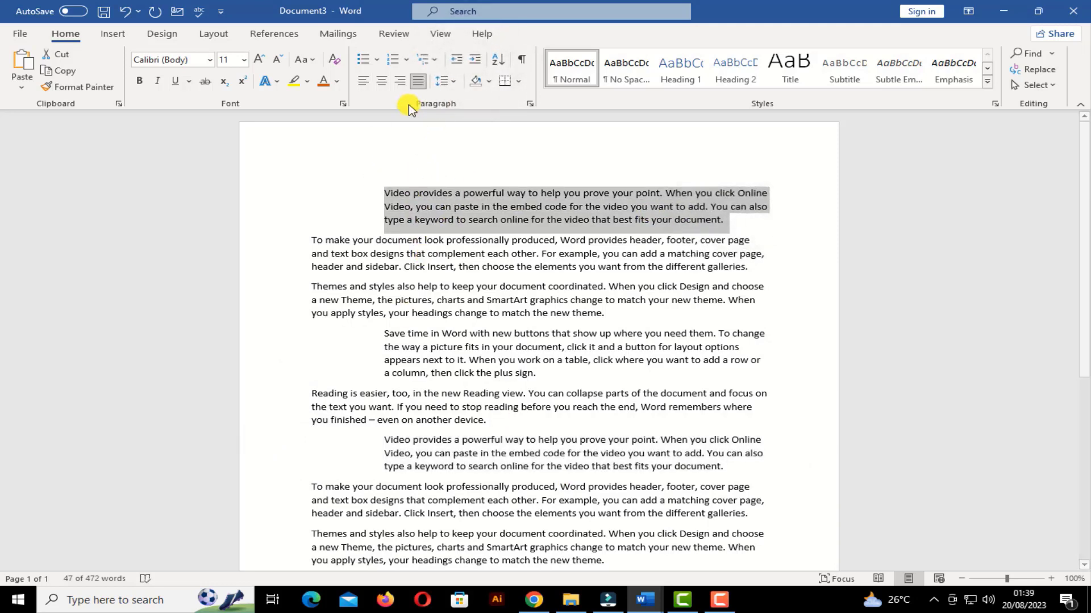
pyautogui.click(455, 61)
pyautogui.click(456, 61)
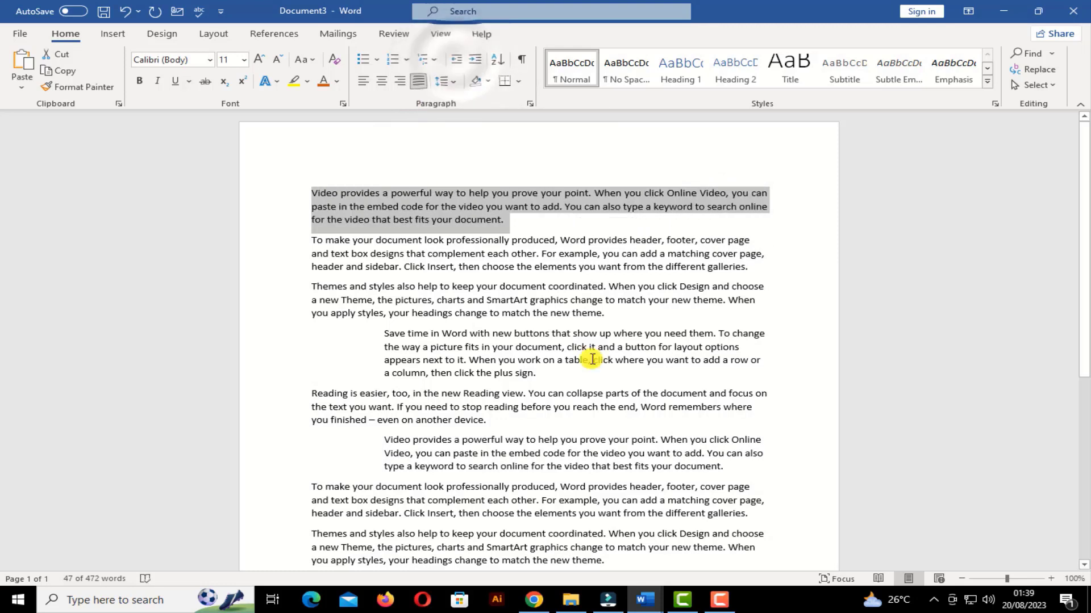
# Select only the fourth paragraph, "Save time in Word", and decrease its indent by two levels
pyautogui.moveTo(548, 375); pyautogui.dragTo(331, 313)
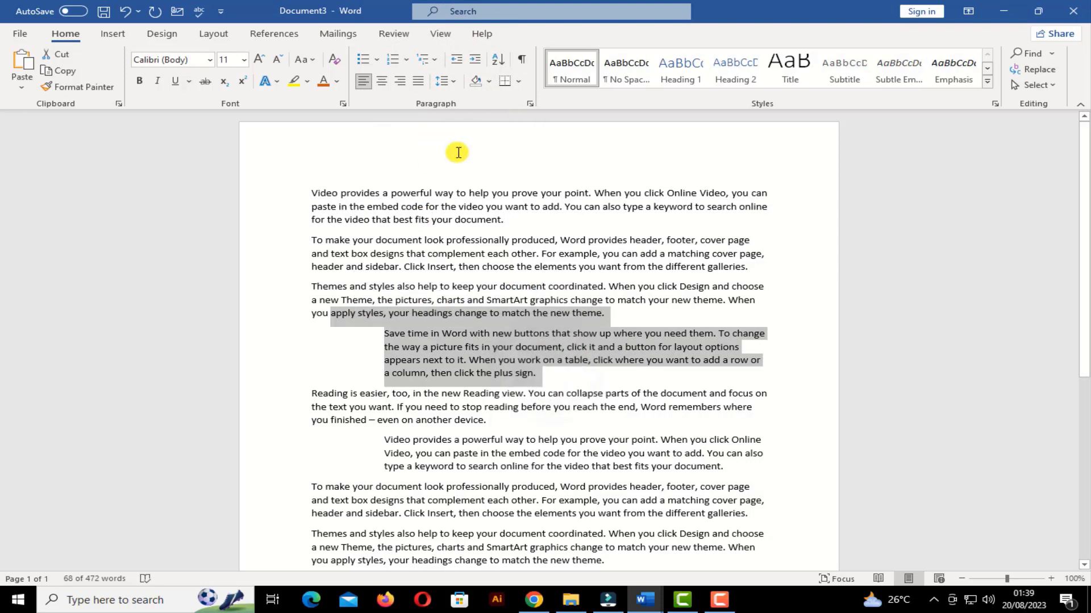
pyautogui.click(515, 296)
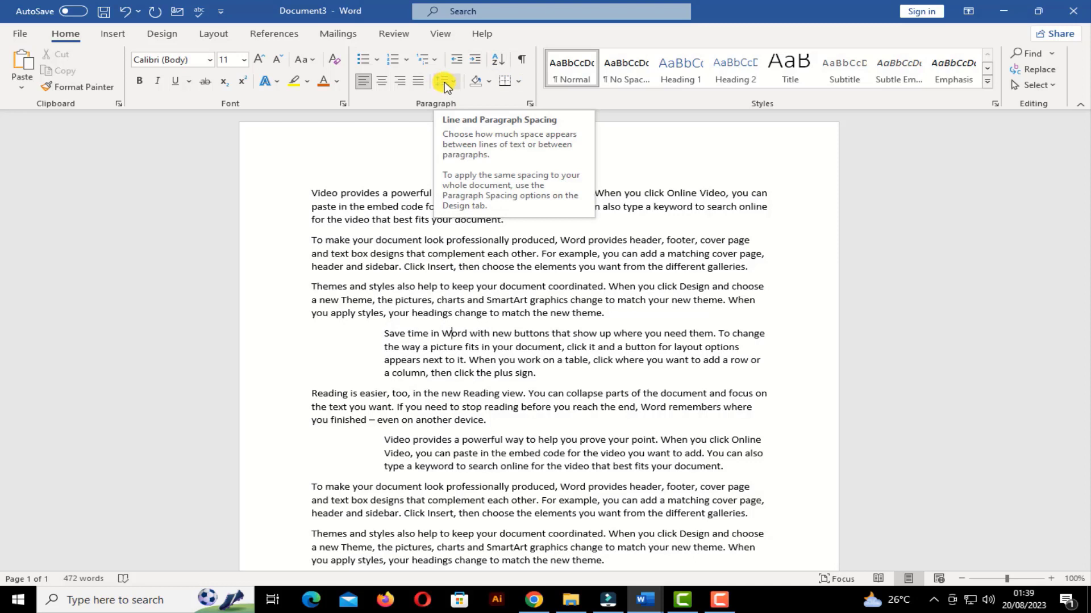
pyautogui.moveTo(537, 373); pyautogui.dragTo(367, 334)
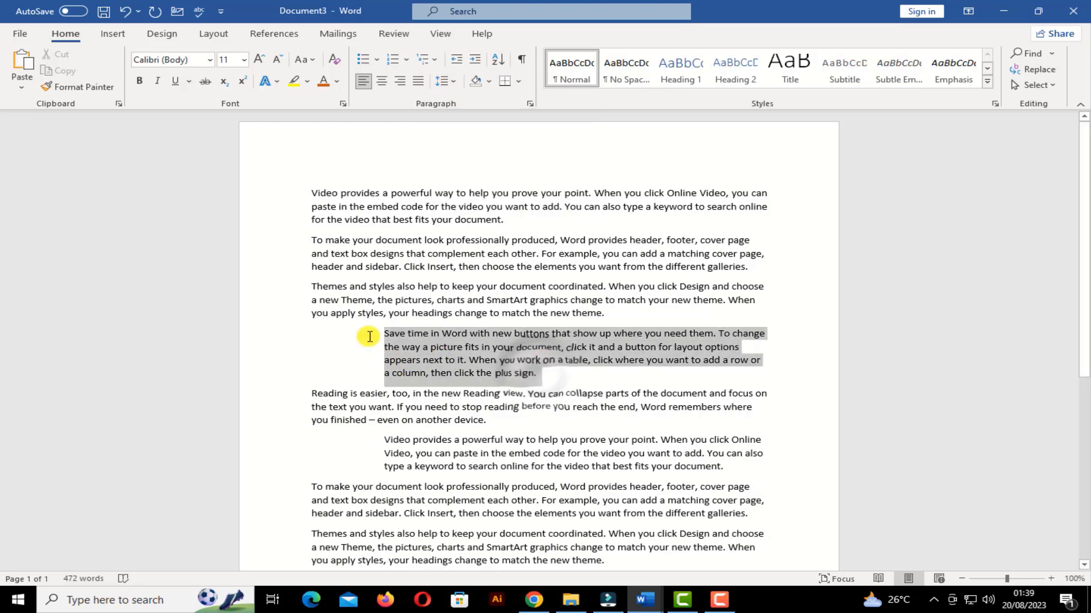
pyautogui.click(456, 60)
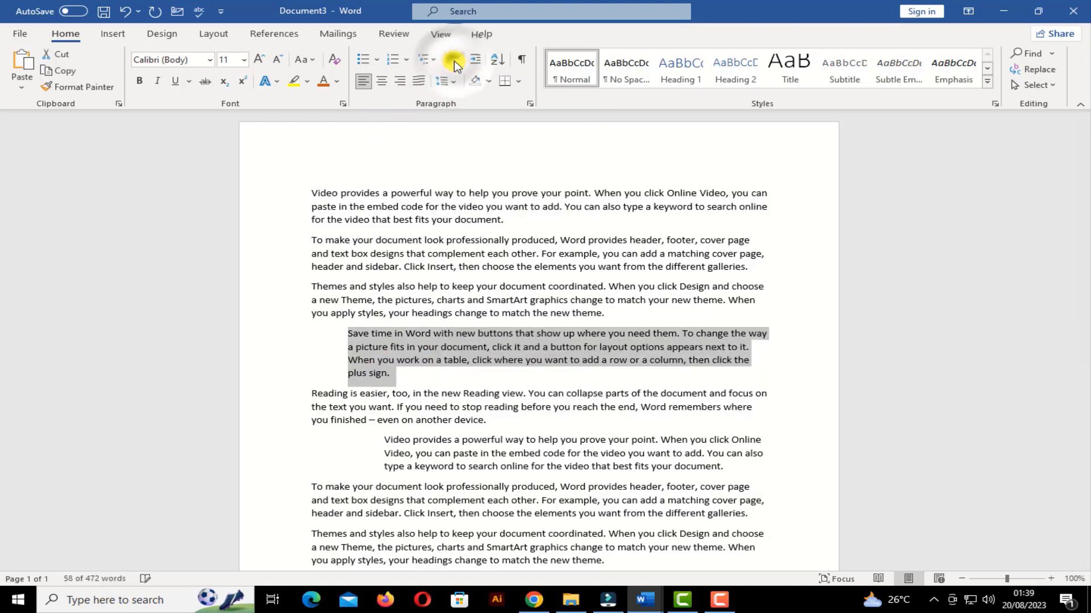
pyautogui.click(456, 61)
pyautogui.click(486, 254)
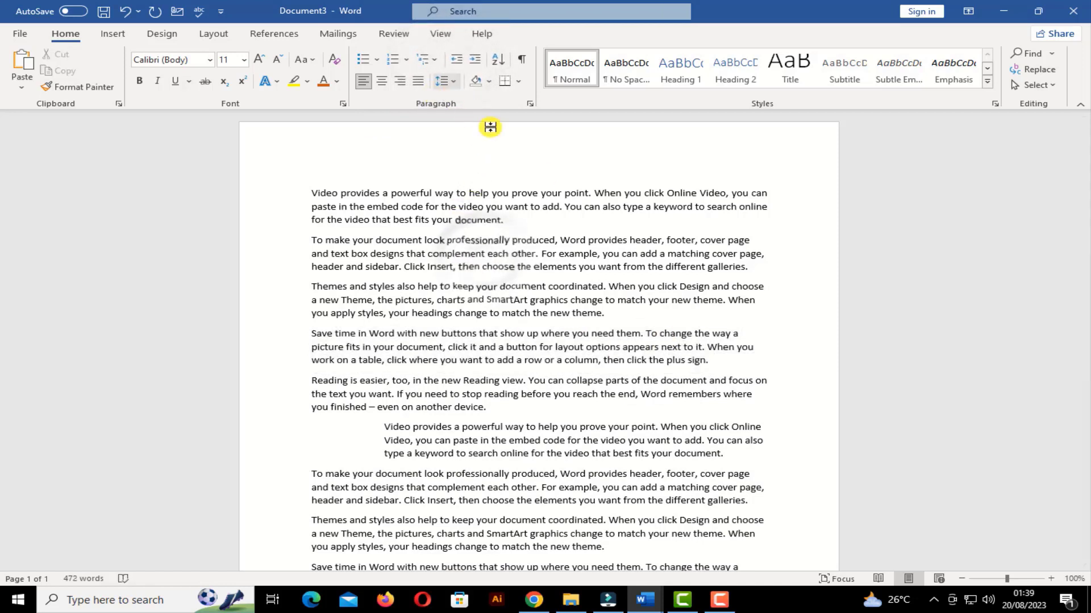
# Add space before the first paragraph
pyautogui.moveTo(502, 221); pyautogui.dragTo(322, 197)
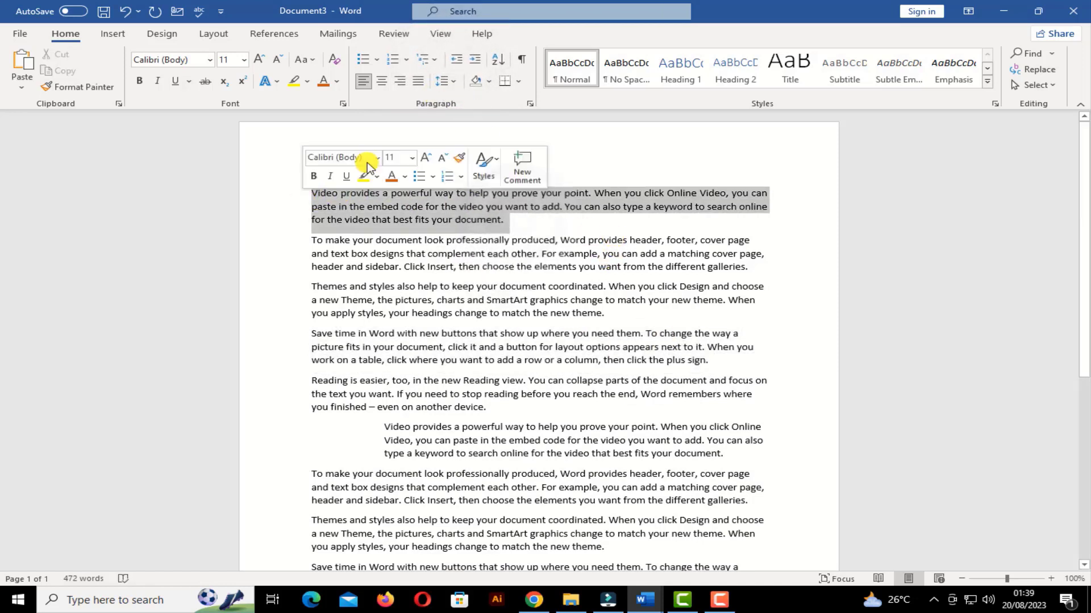
pyautogui.click(452, 82)
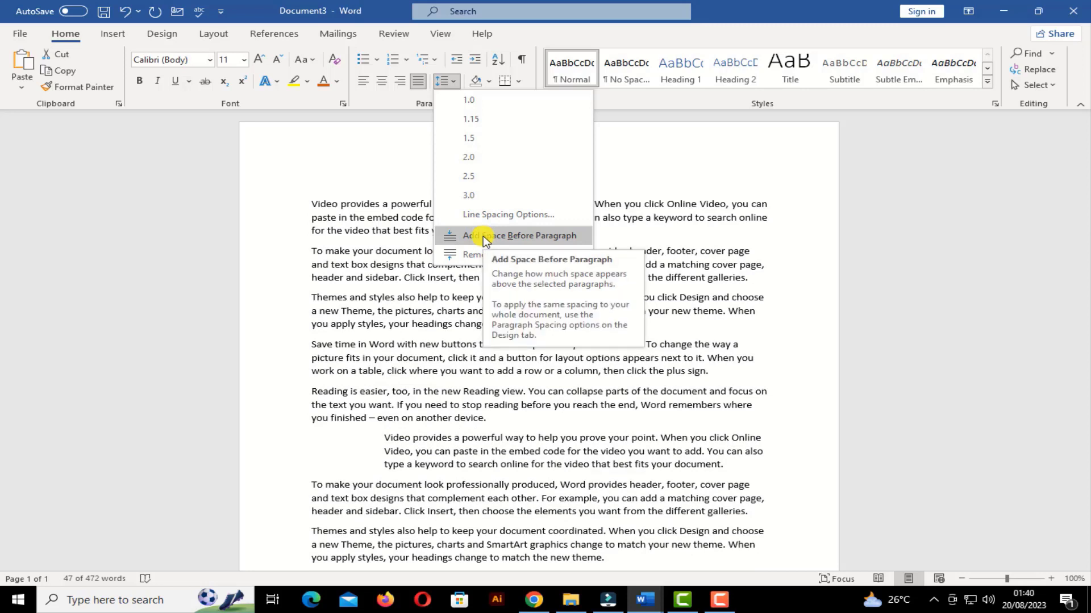
pyautogui.click(483, 237)
pyautogui.click(514, 231)
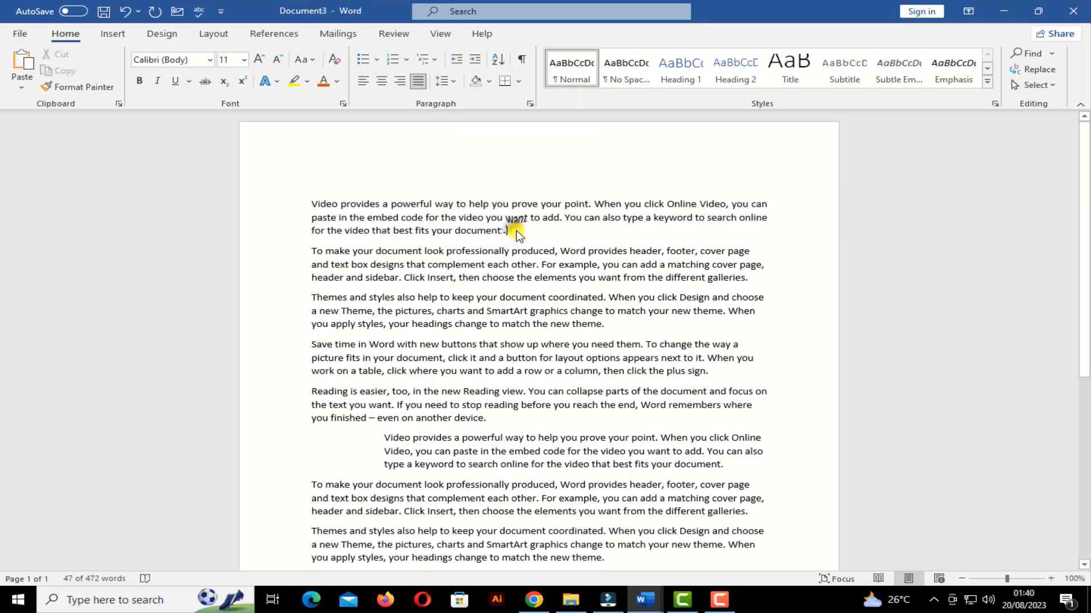
# Set the first paragraph's line spacing to 1.0
pyautogui.tripleClick(515, 232)
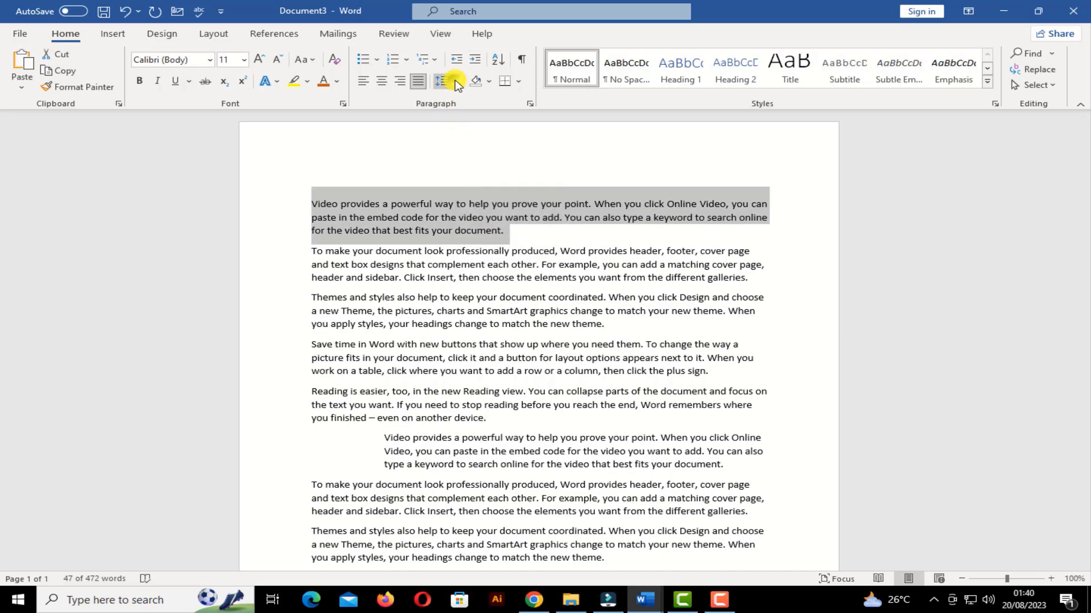
pyautogui.click(453, 82)
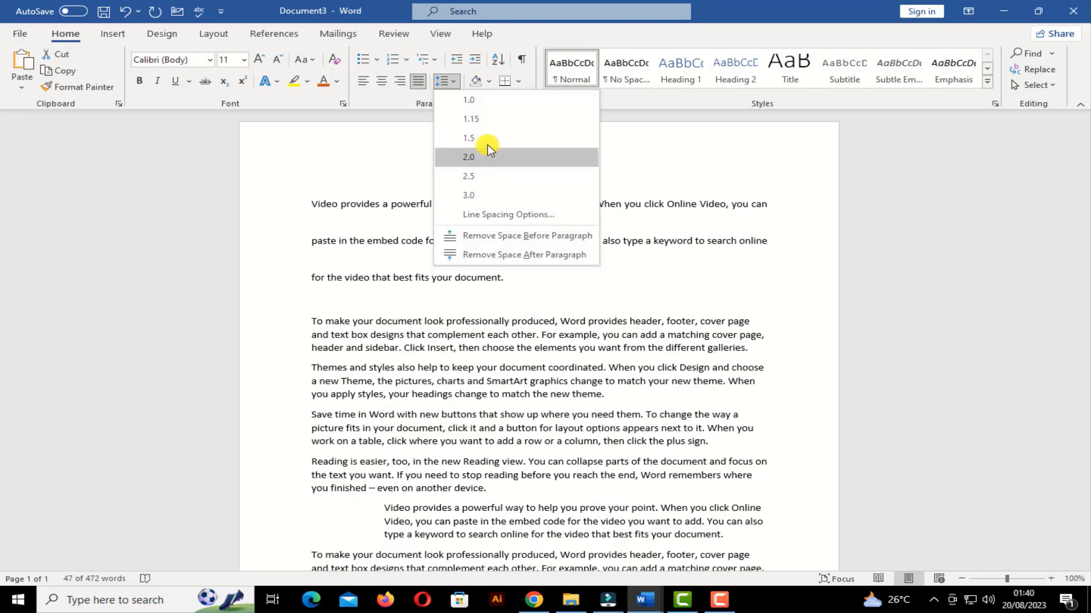
pyautogui.click(469, 100)
pyautogui.click(433, 230)
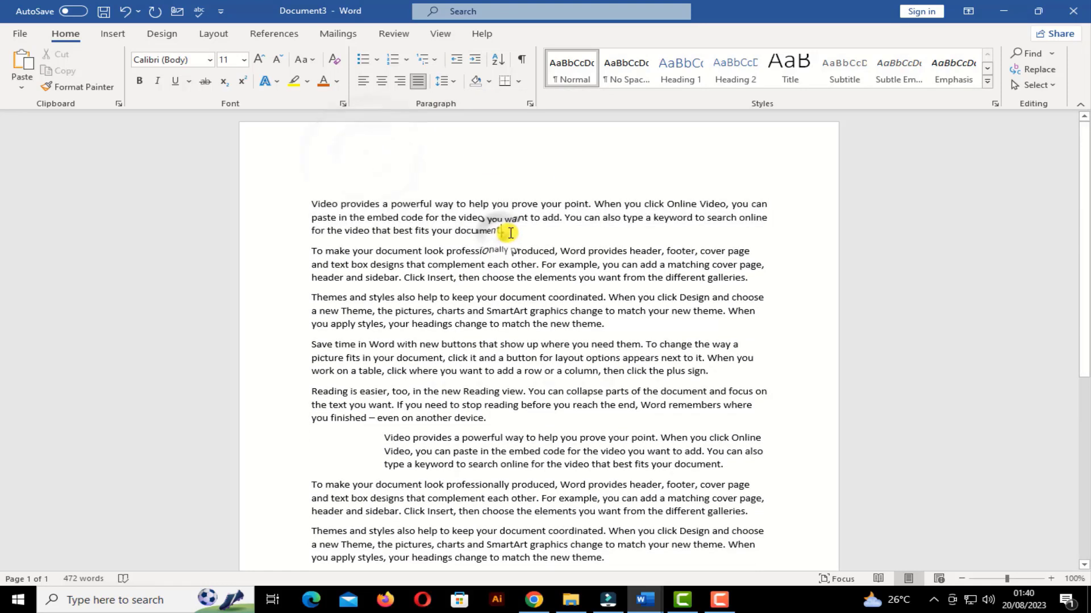
# Examine the shading colours for the first paragraph, including the standard and custom colour choices, without applying any
pyautogui.moveTo(327, 190); pyautogui.dragTo(312, 196)
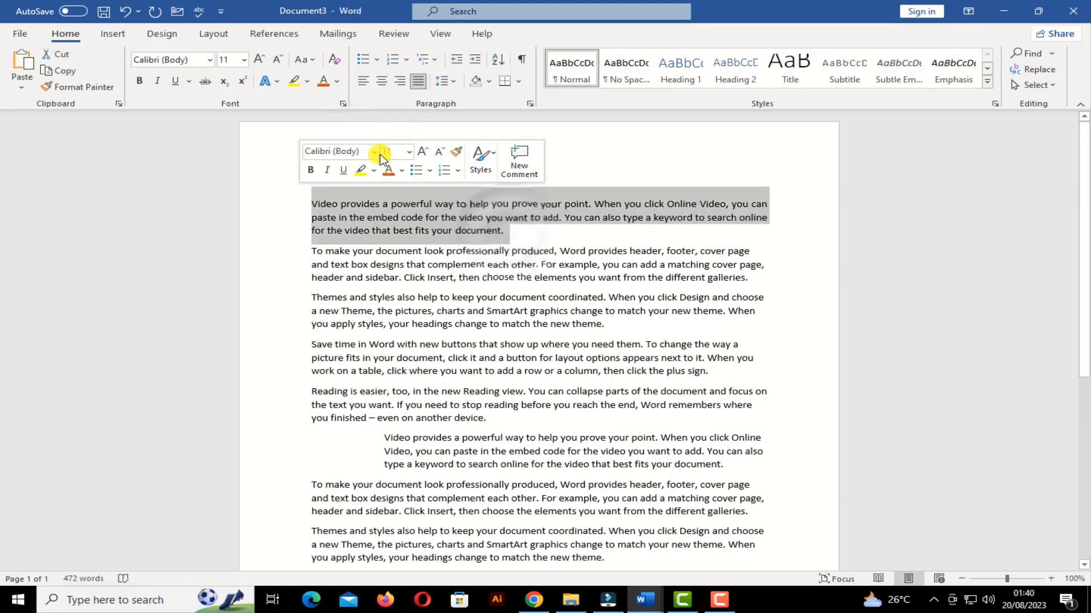
pyautogui.click(489, 82)
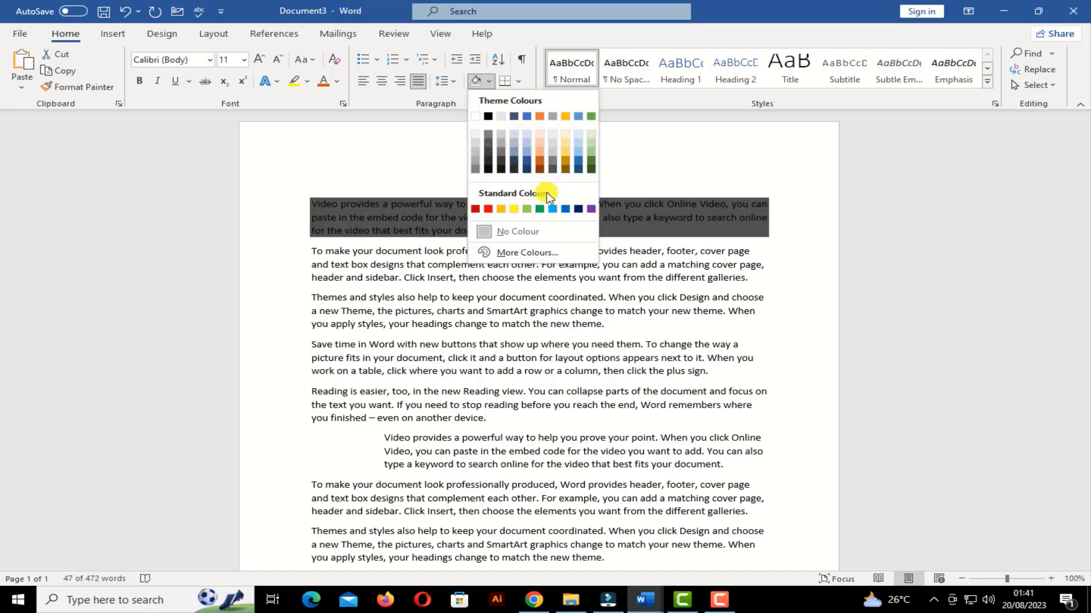
pyautogui.click(528, 253)
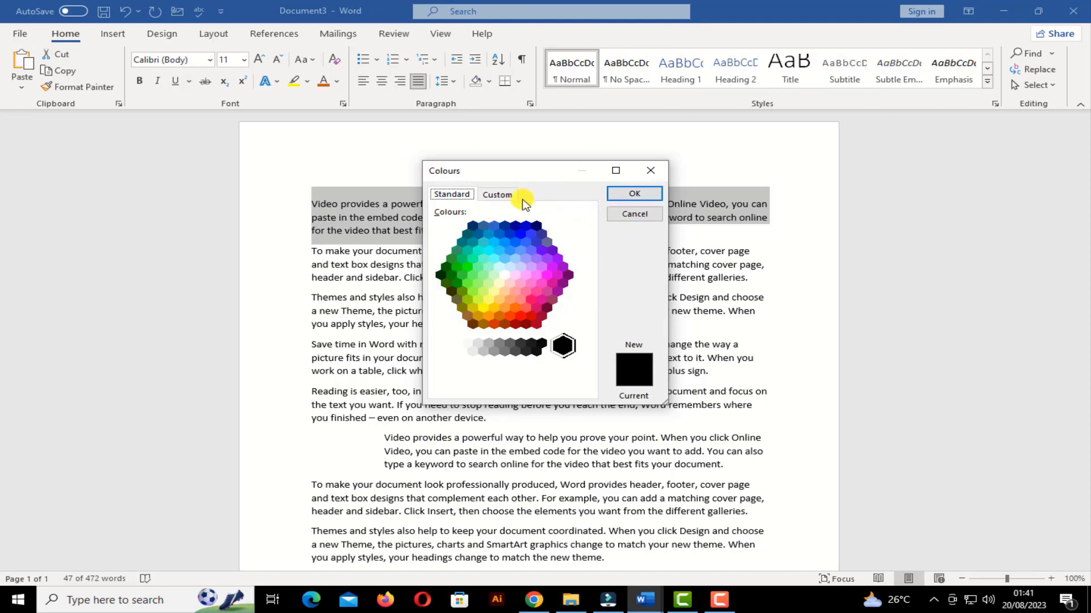
pyautogui.click(497, 195)
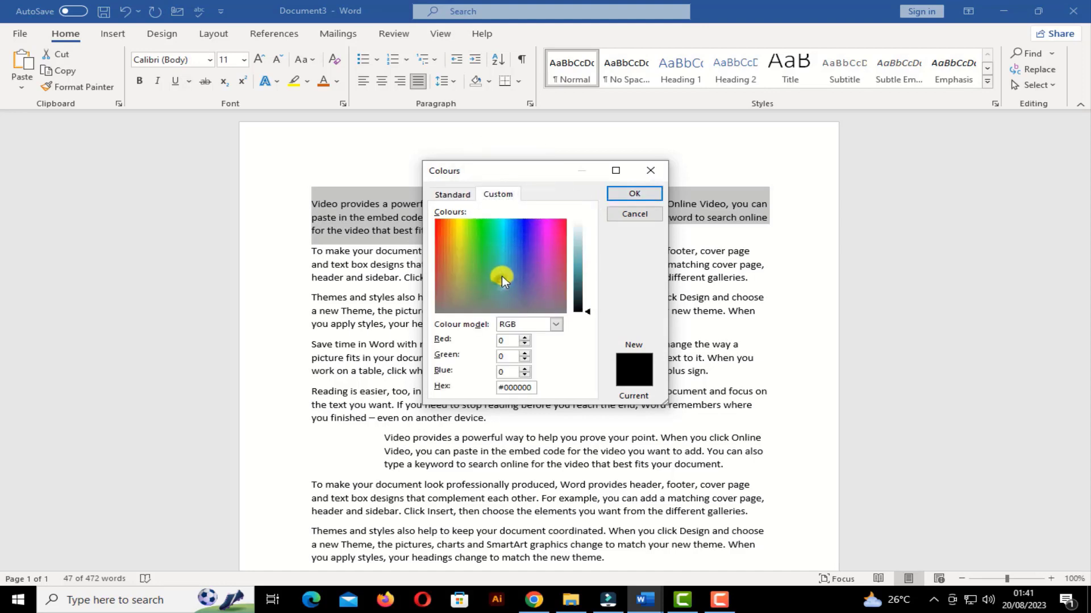
pyautogui.click(629, 215)
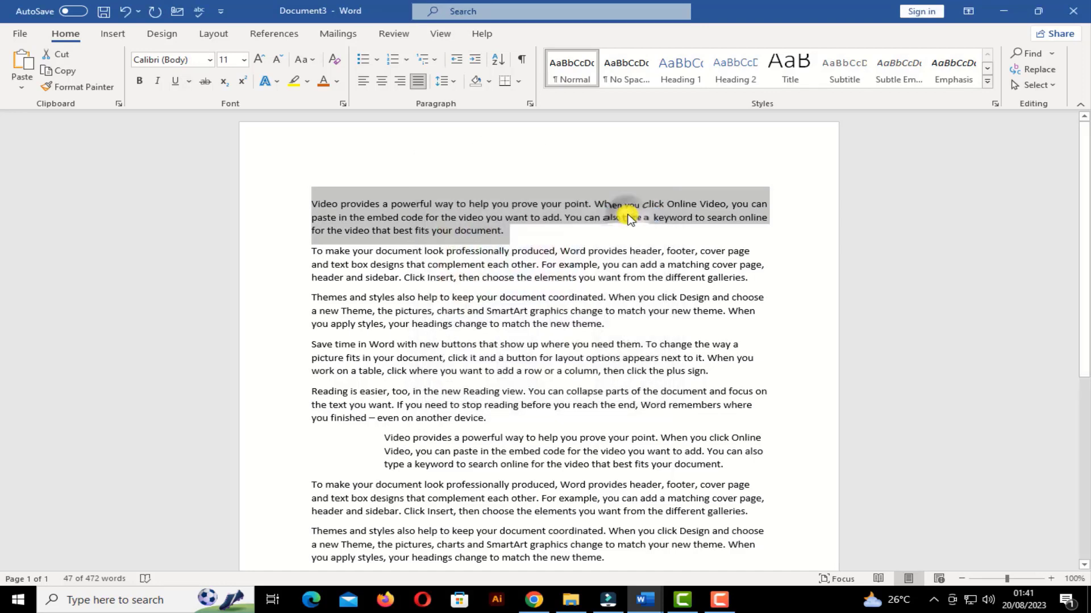
# Examine the border options for the first paragraph without applying any, and deselect the paragraph
pyautogui.click(519, 82)
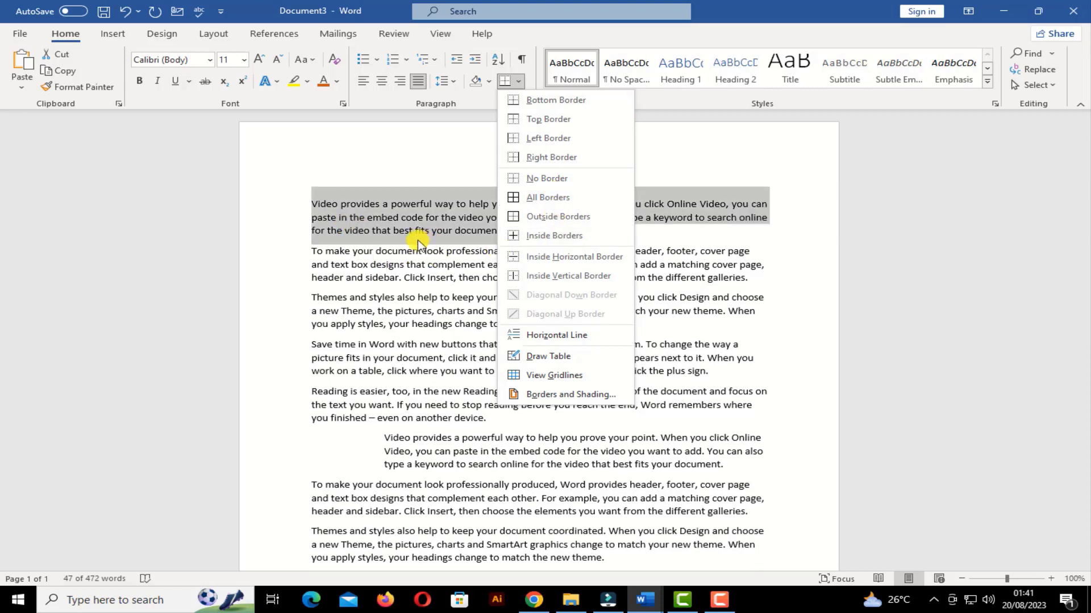
pyautogui.click(327, 209)
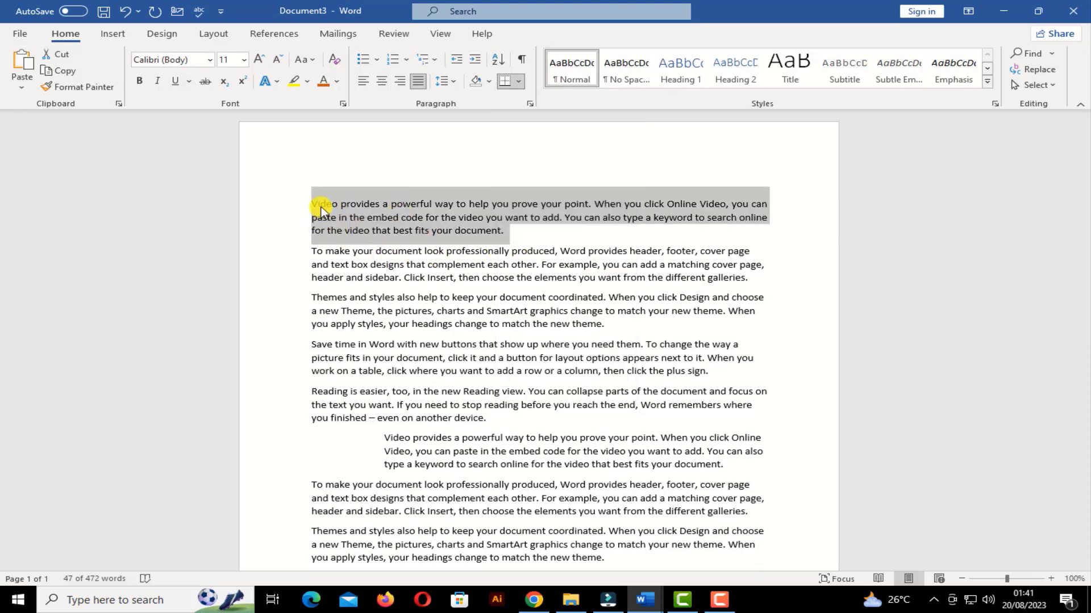
pyautogui.click(515, 228)
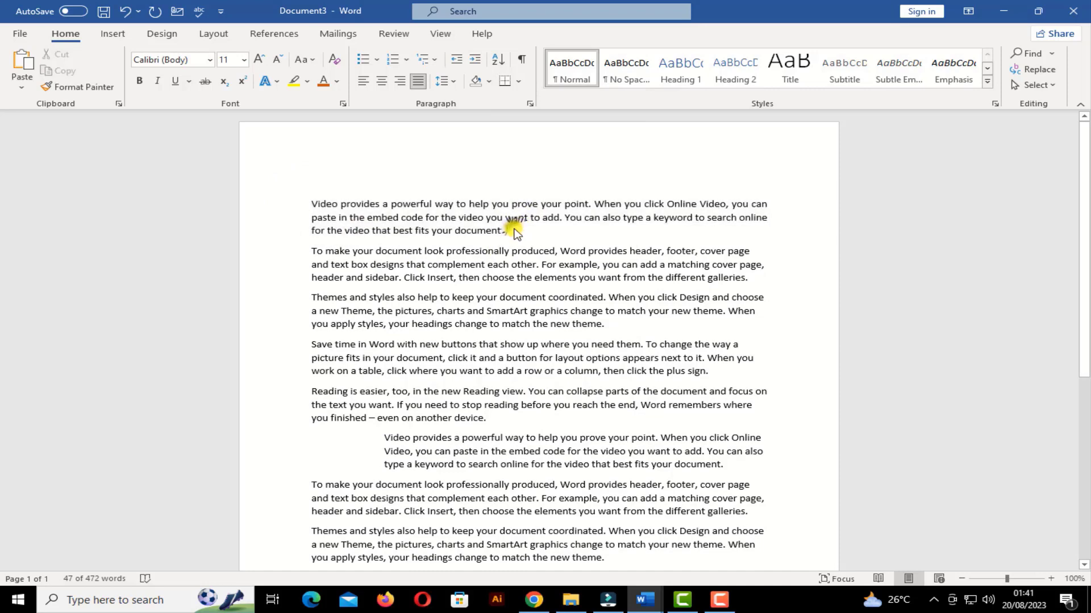
# Try All Borders on the word "professionally" in the second paragraph, and undo the border
pyautogui.moveTo(447, 250); pyautogui.dragTo(511, 250)
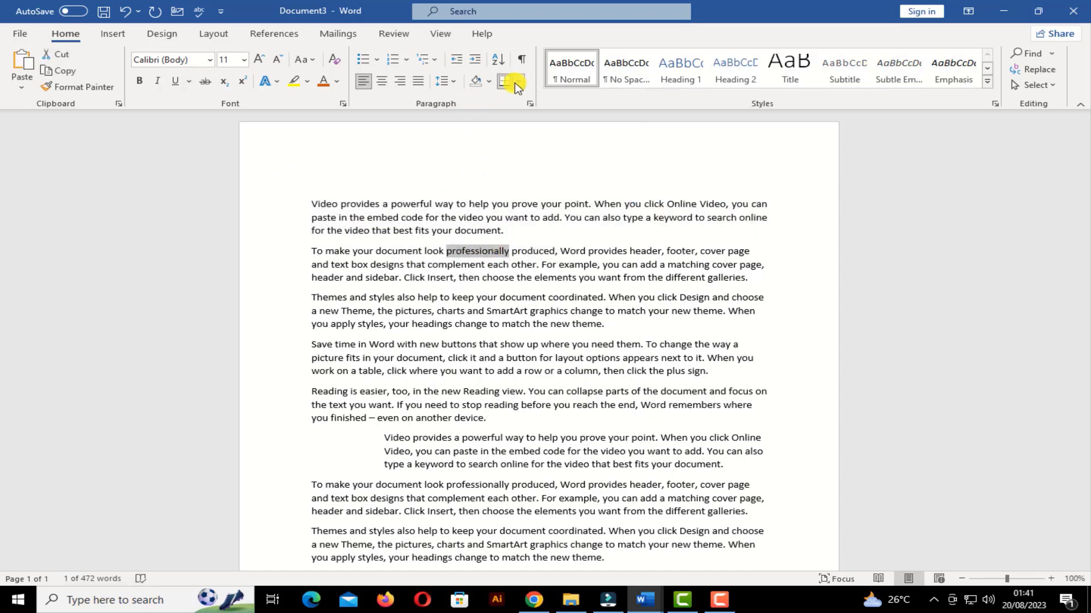
pyautogui.click(517, 81)
pyautogui.click(537, 195)
pyautogui.click(503, 253)
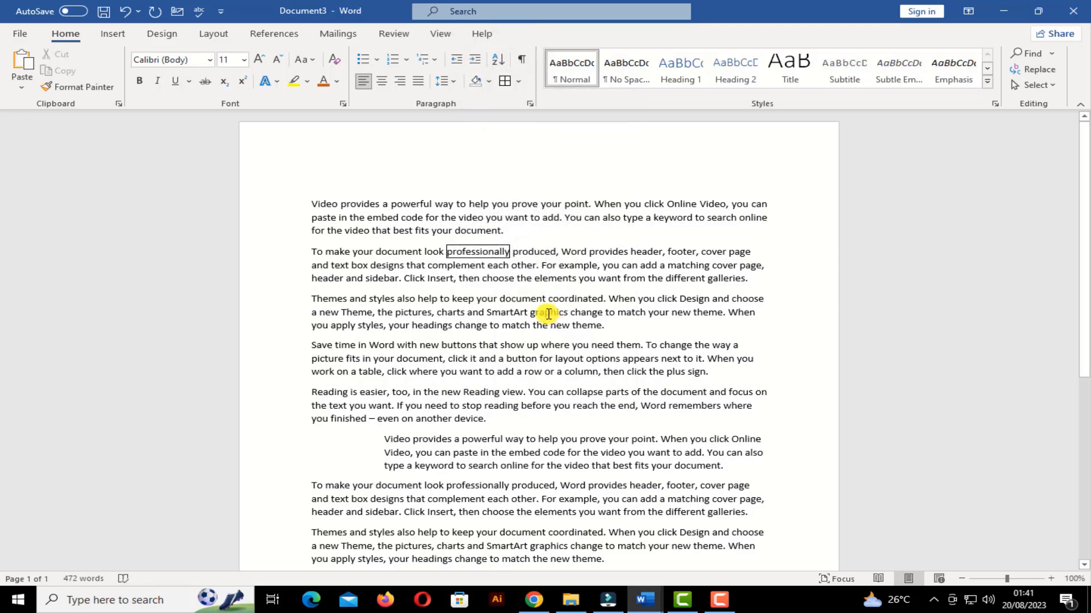
pyautogui.hotkey('ctrl', 'z')
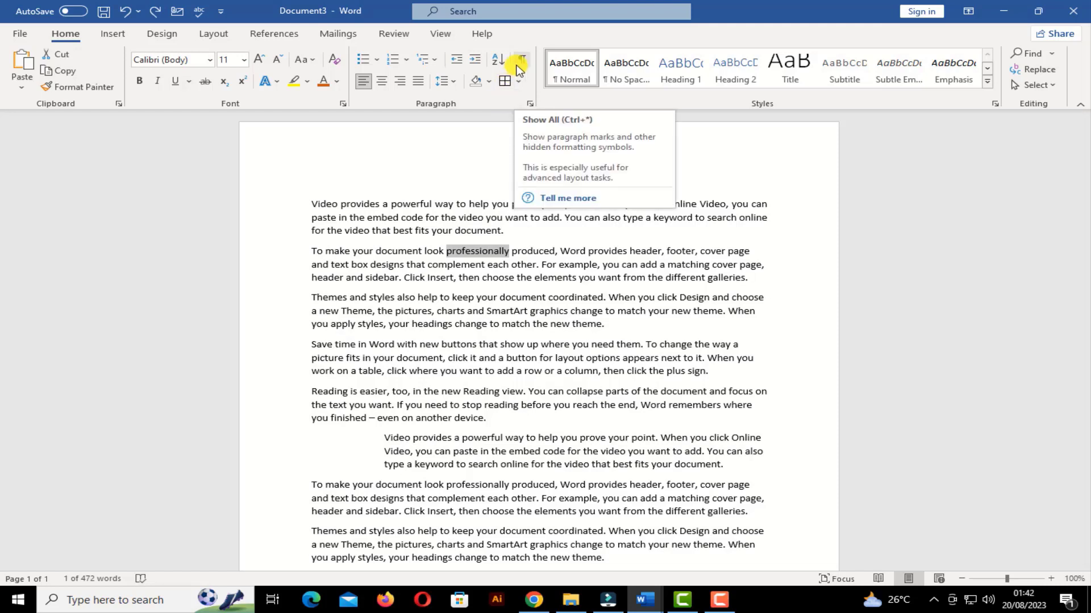
# Select the whole document, show its paragraph marks and hidden formatting symbols, and look through the marked text
pyautogui.click(437, 212)
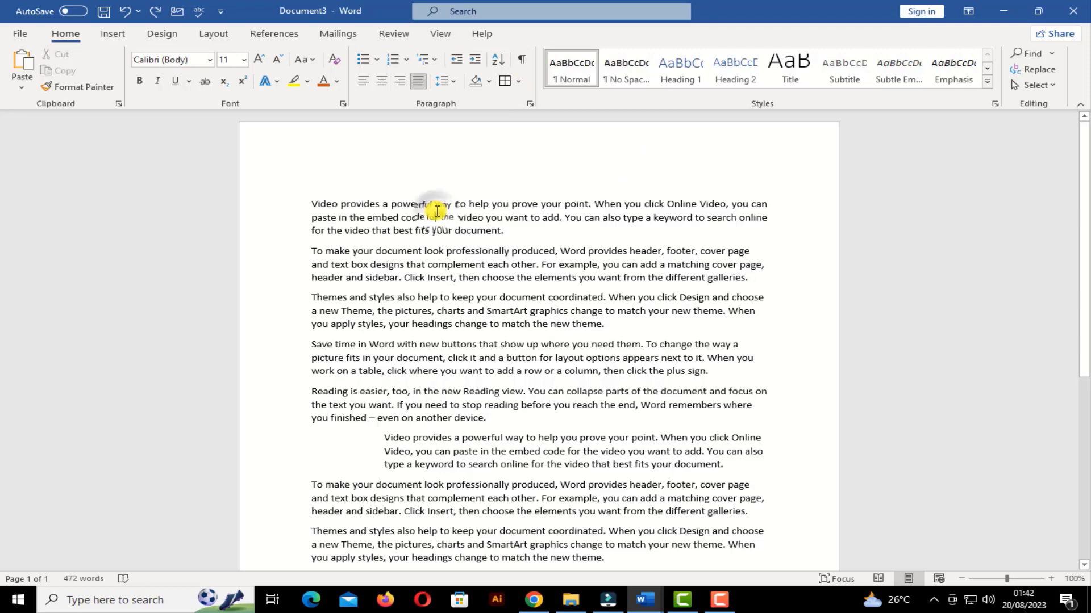
pyautogui.hotkey('ctrl', 'a')
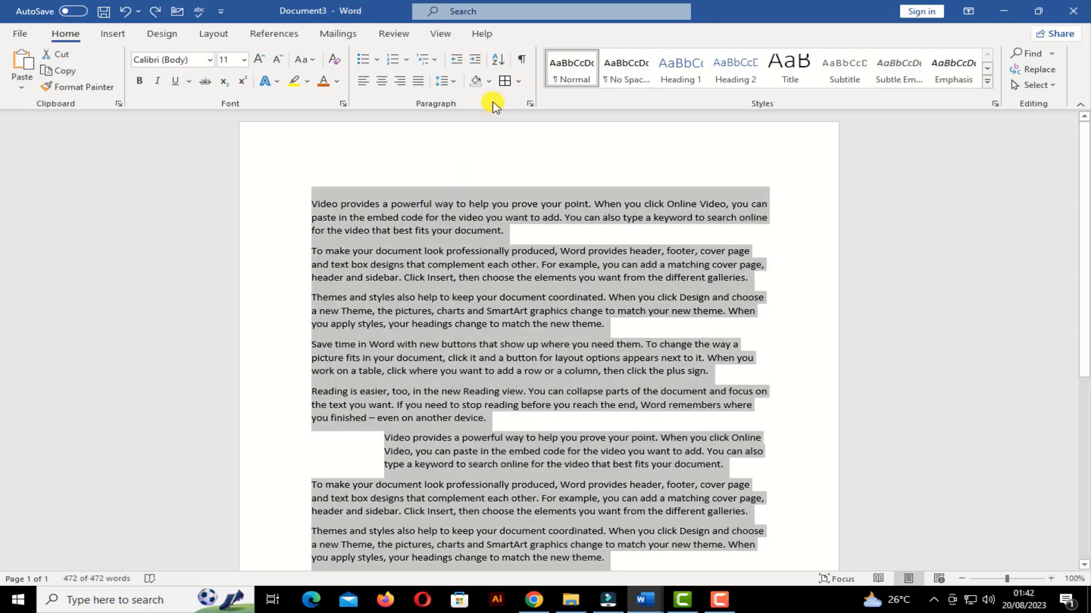
pyautogui.click(520, 59)
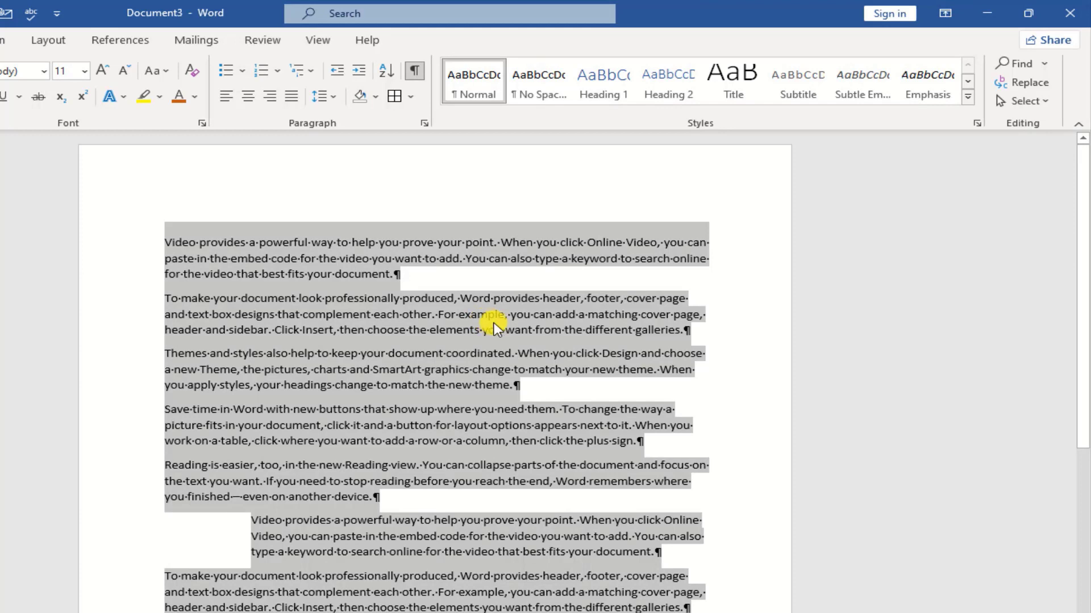
pyautogui.click(410, 274)
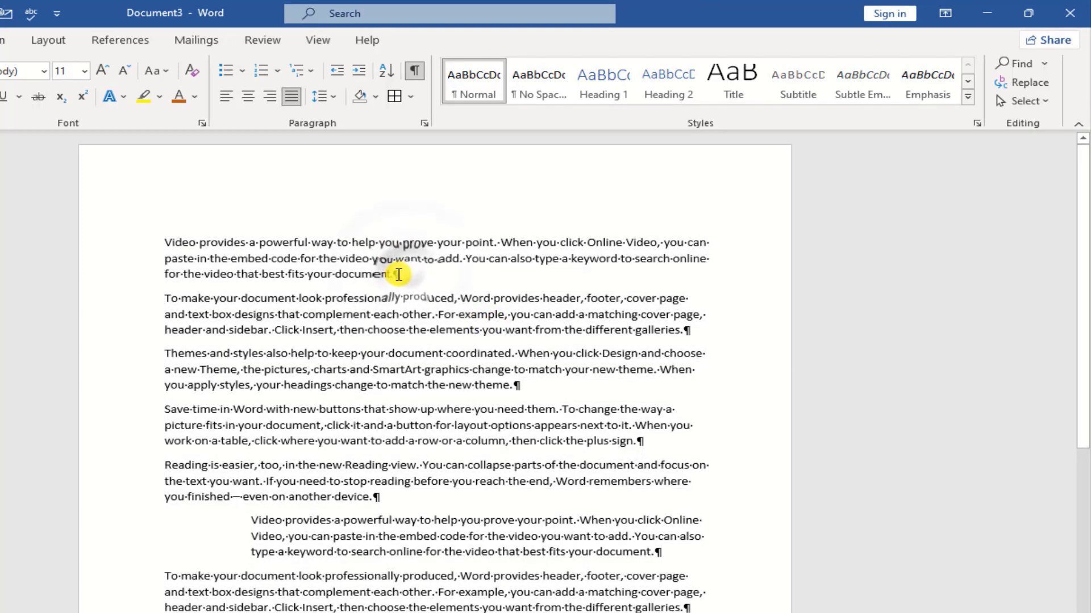
pyautogui.click(353, 243)
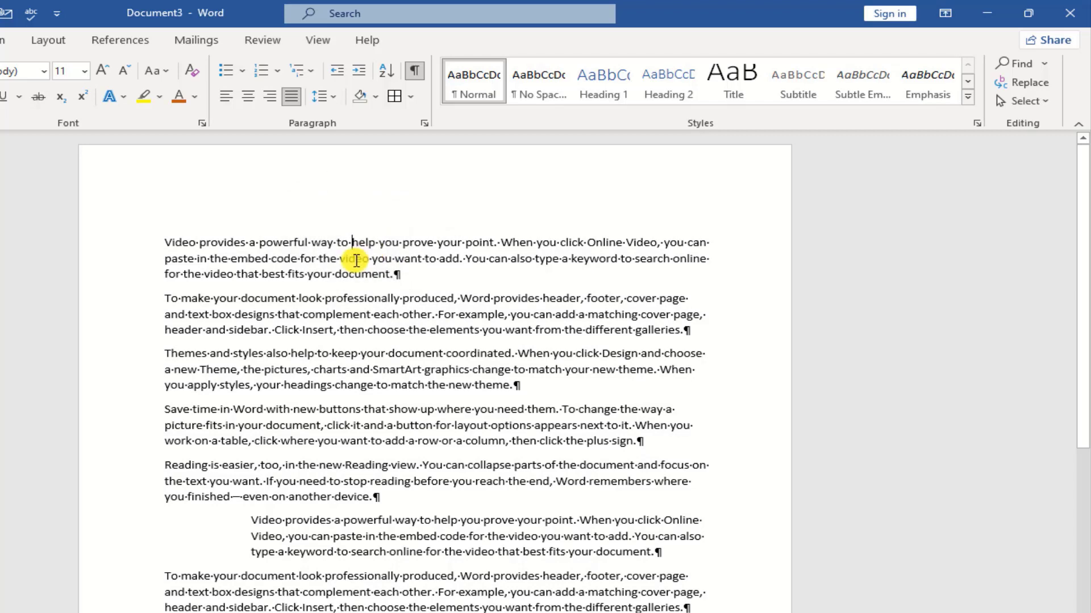
pyautogui.scroll(-3, 366, 607)
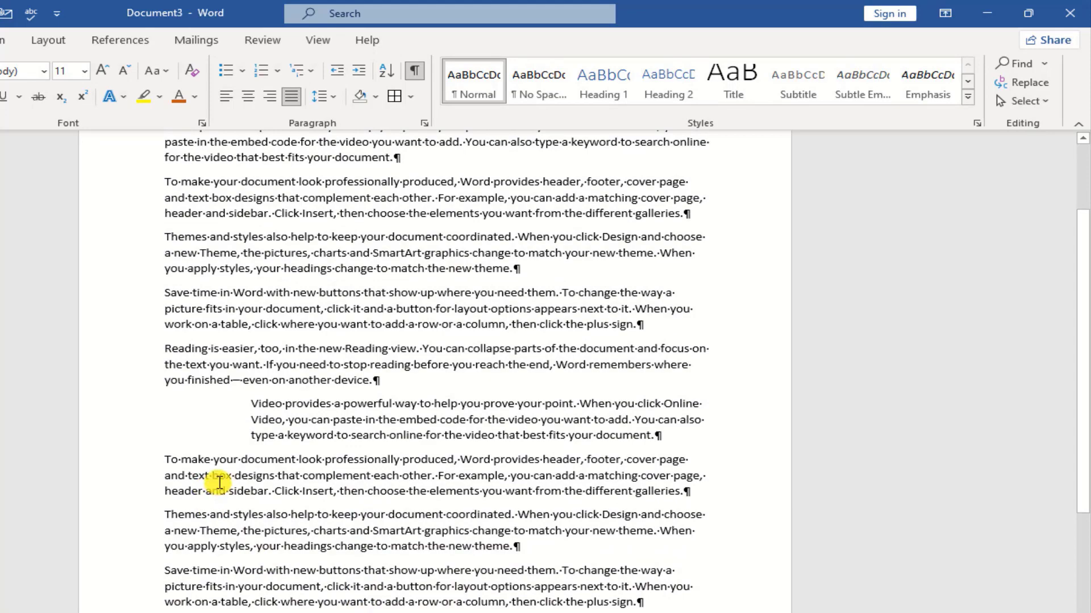
pyautogui.scroll(3, 218, 477)
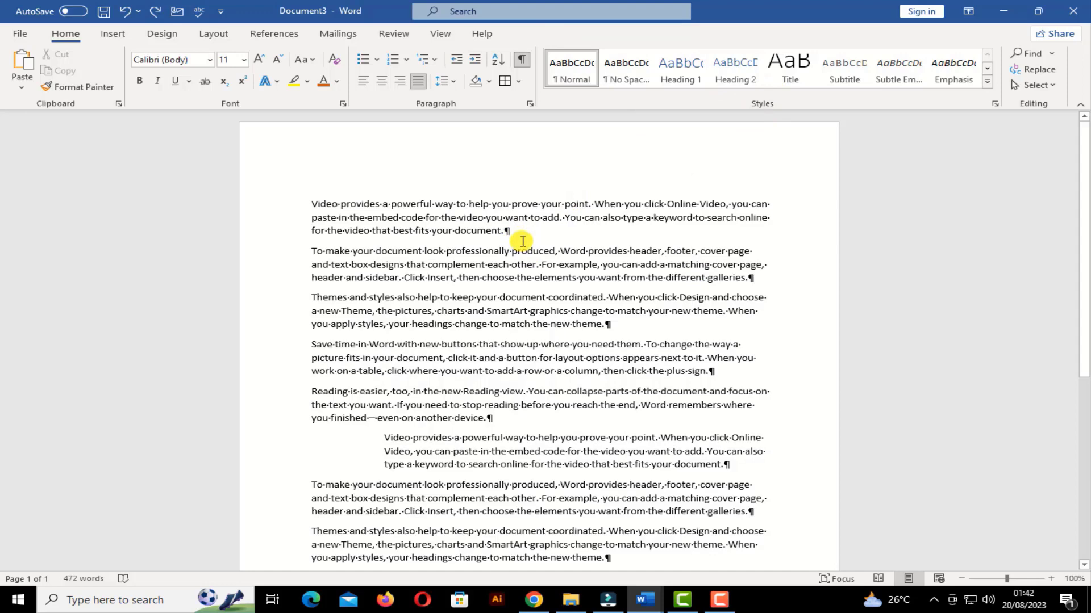
# Undo the first paragraph's spacing changes and the last indent decrease on the fourth paragraph
pyautogui.hotkey('ctrl', 'z')
pyautogui.hotkey('ctrl', 'z')
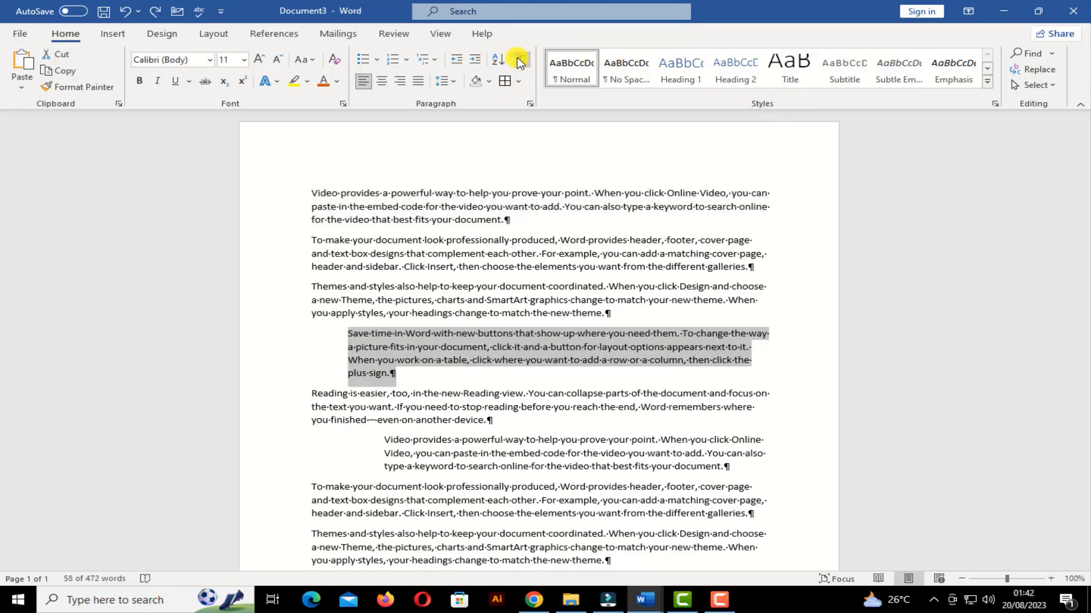
# Hide the paragraph marks and look through the style gallery for the first paragraph without applying a style
pyautogui.click(519, 60)
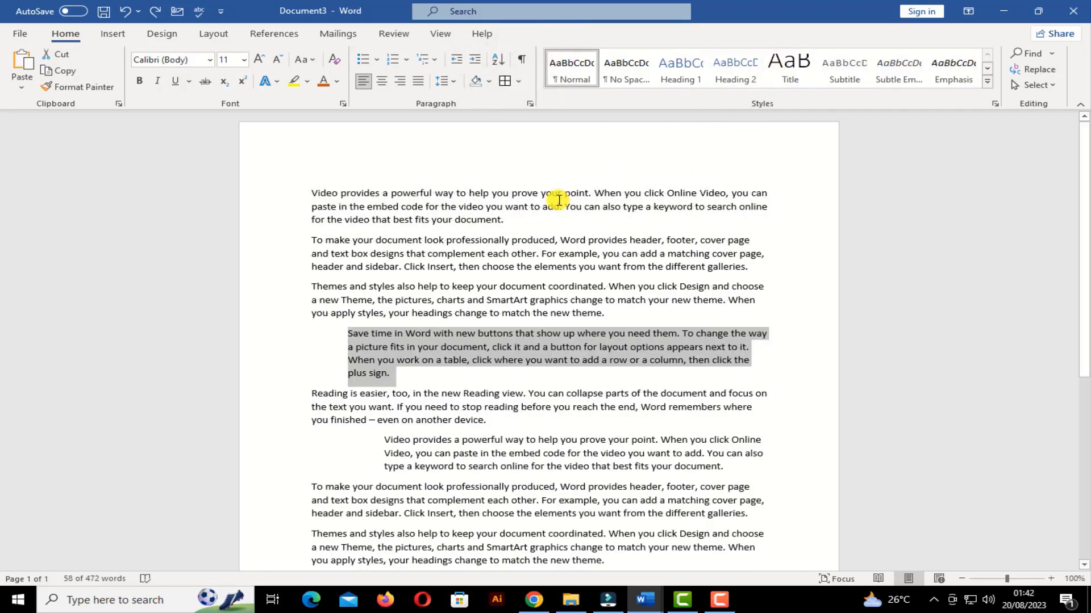
pyautogui.tripleClick(504, 212)
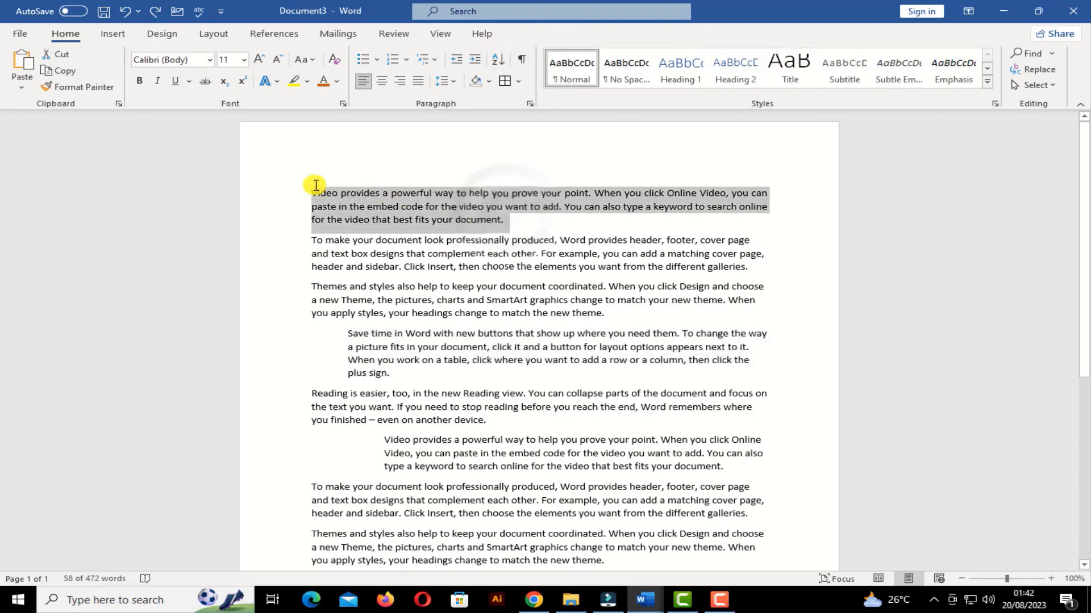
pyautogui.click(783, 76)
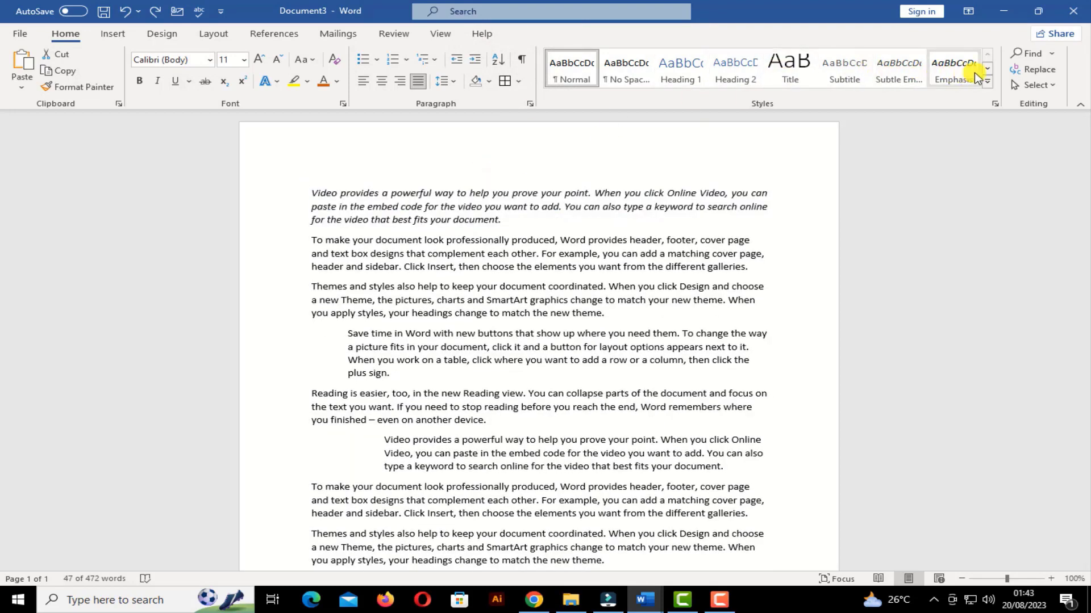
pyautogui.click(987, 82)
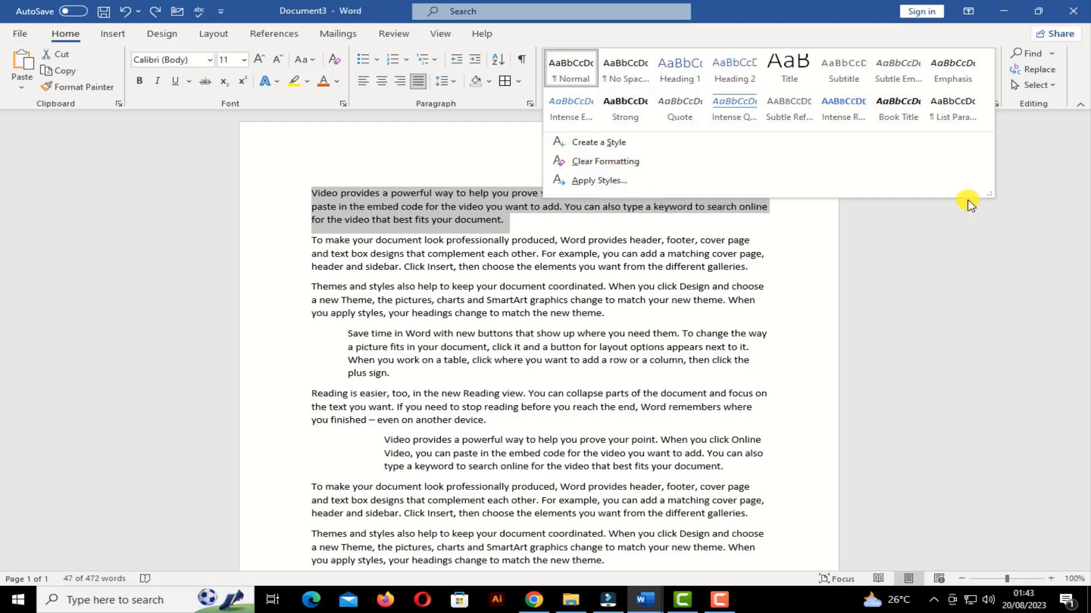
pyautogui.click(980, 241)
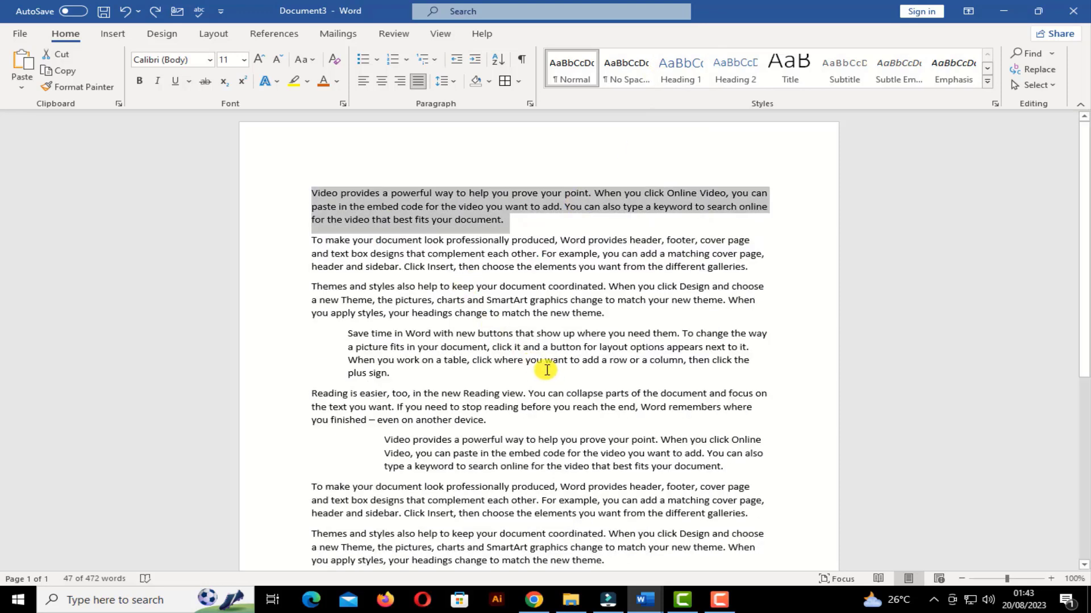
pyautogui.click(510, 313)
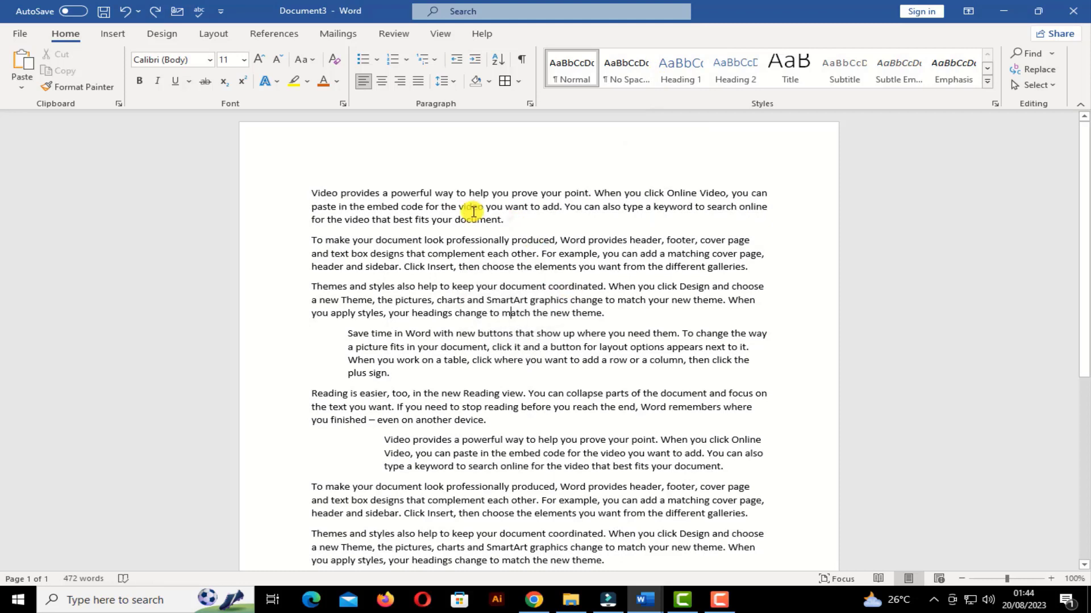
# Highlight the first paragraph in yellow and choose standard red as the font colour
pyautogui.doubleClick(250, 187)
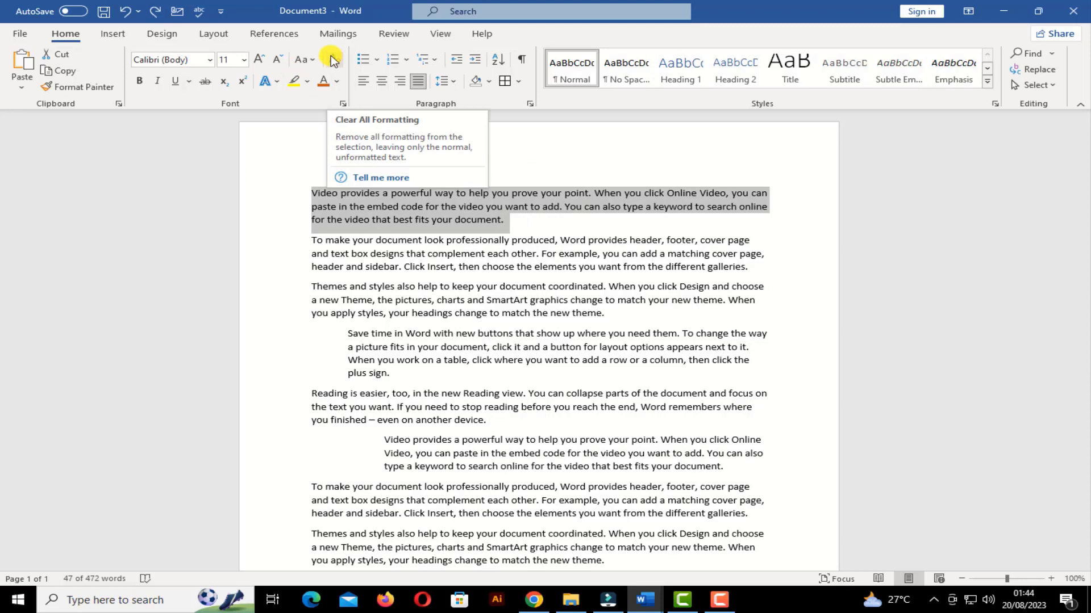
pyautogui.click(294, 82)
pyautogui.click(337, 81)
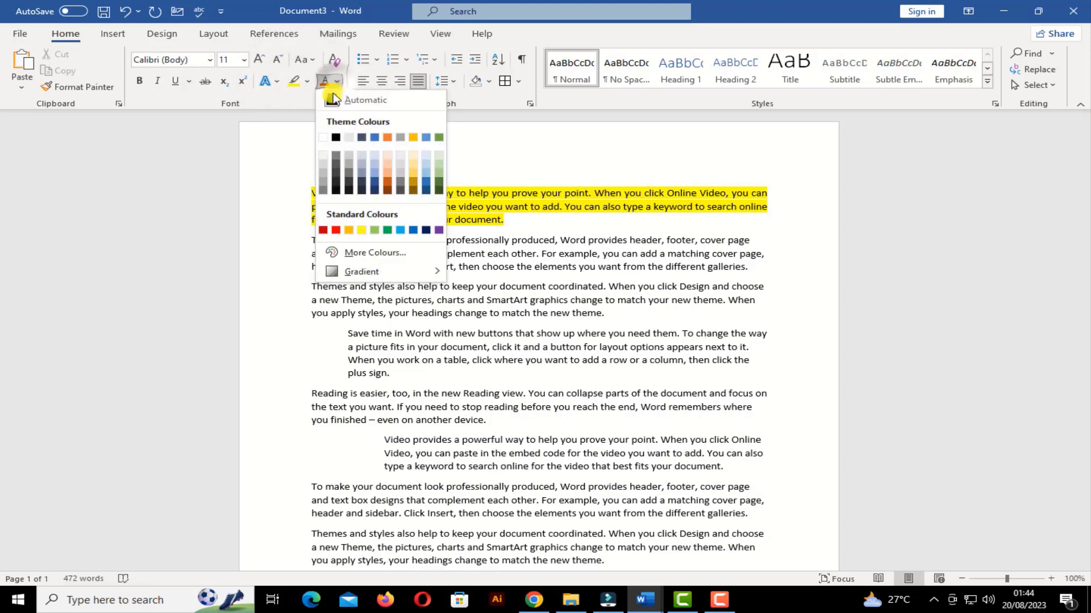
pyautogui.click(336, 230)
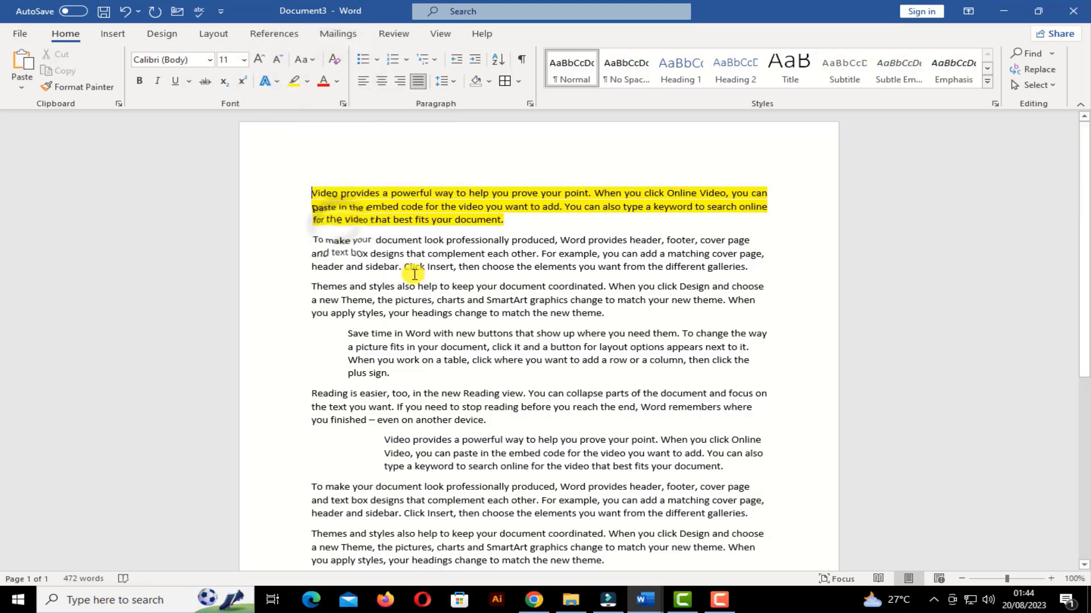
# Make part of the third paragraph, from "help to keep" to "graphics", and the middle of the fourth paragraph bold
pyautogui.moveTo(418, 286); pyautogui.dragTo(569, 300)
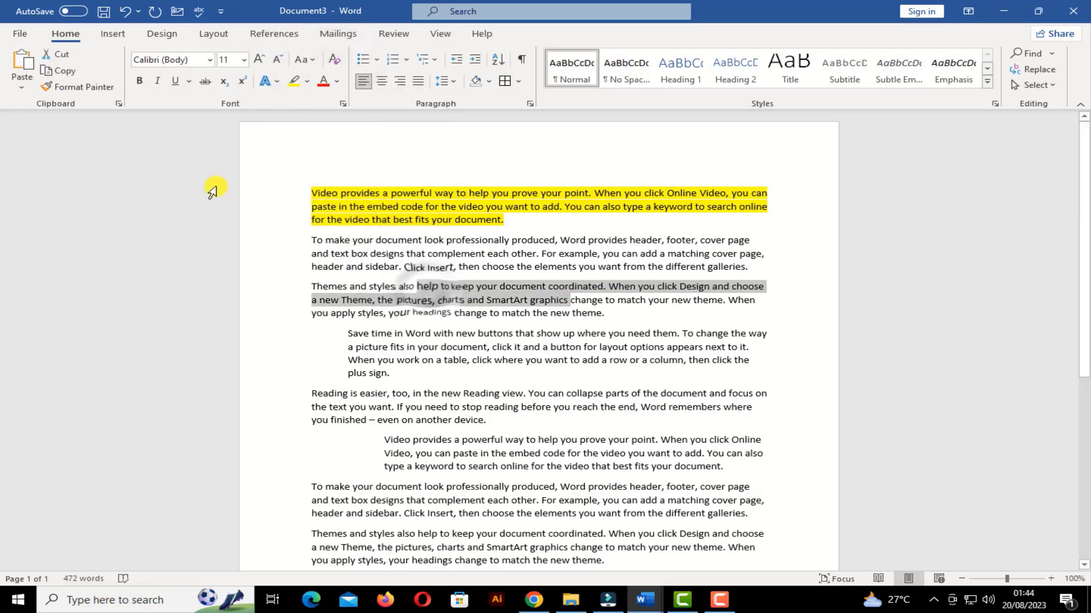
pyautogui.click(137, 82)
pyautogui.moveTo(398, 347); pyautogui.dragTo(571, 363)
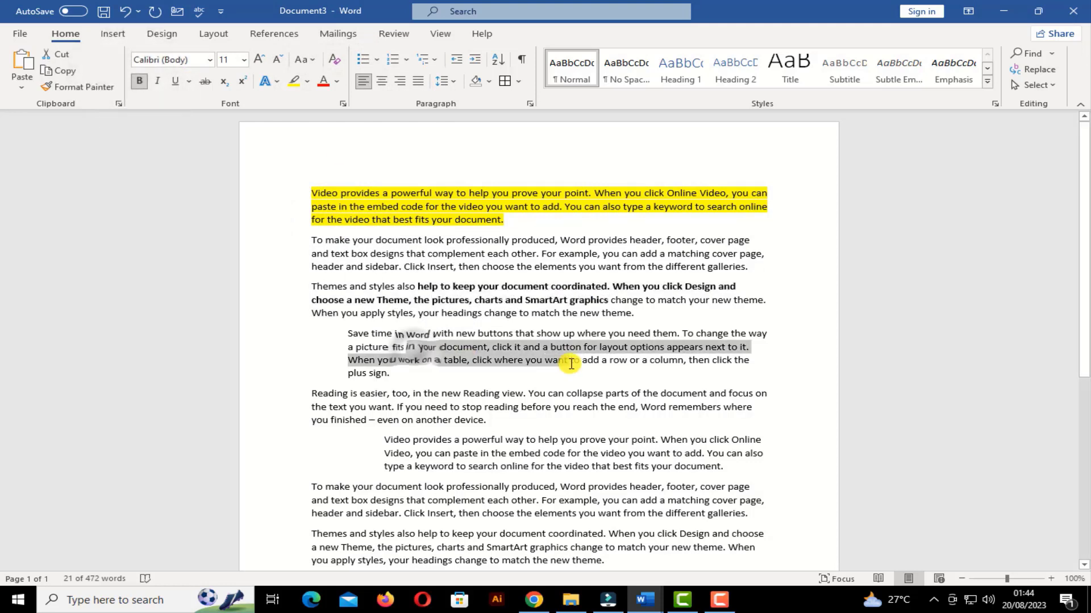
pyautogui.click(138, 81)
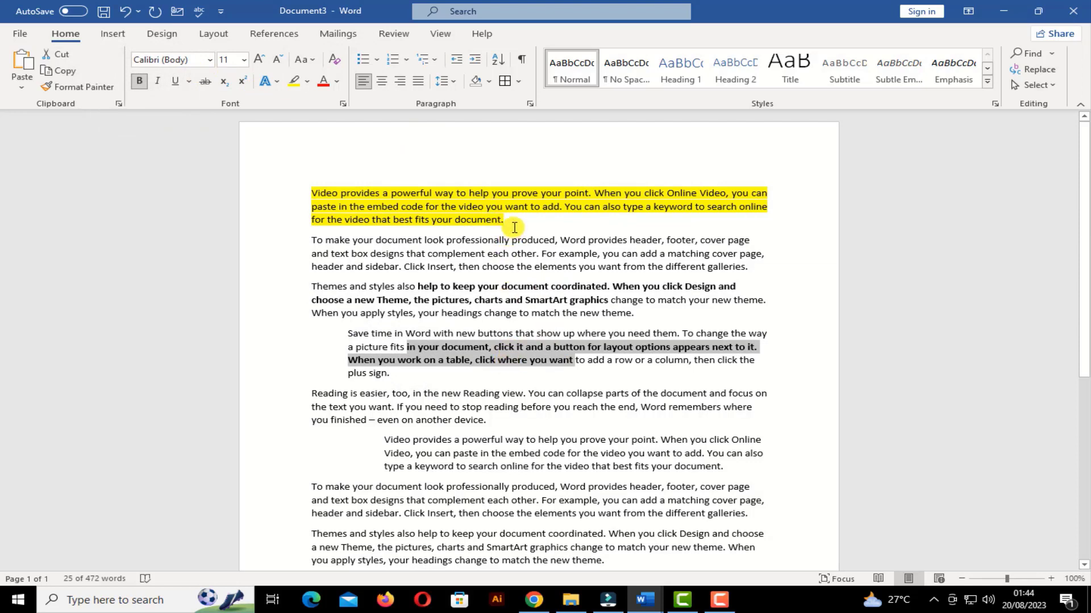
# Italicize and underline the second paragraph from "designs" to "want", and italicize "reading before you reach the end" in the fifth paragraph
pyautogui.moveTo(505, 220); pyautogui.dragTo(404, 208)
pyautogui.moveTo(373, 255); pyautogui.dragTo(619, 265)
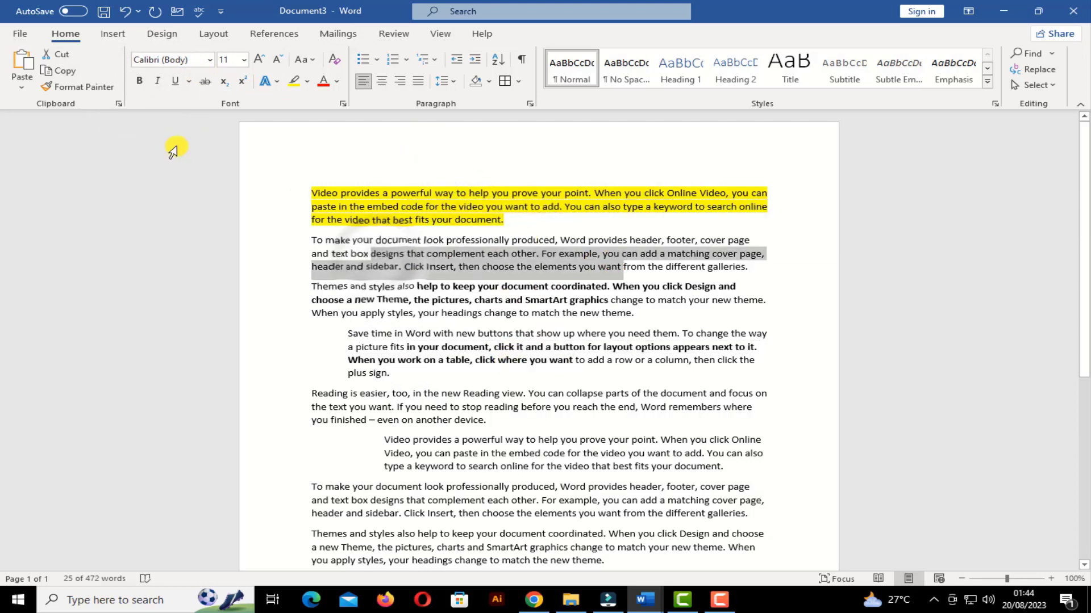
pyautogui.click(157, 81)
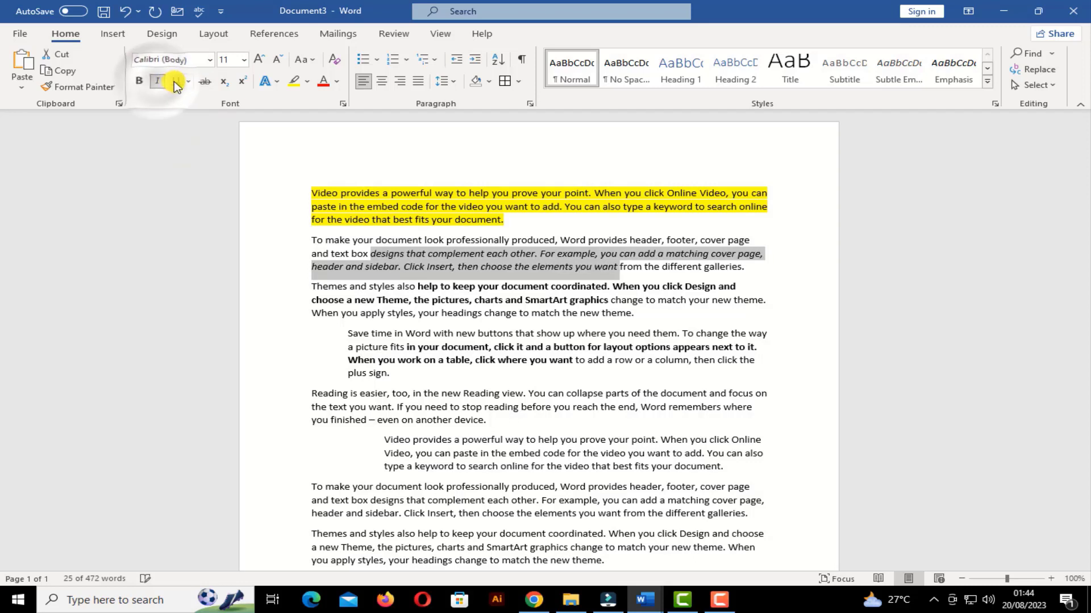
pyautogui.click(174, 80)
pyautogui.moveTo(484, 407); pyautogui.dragTo(635, 407)
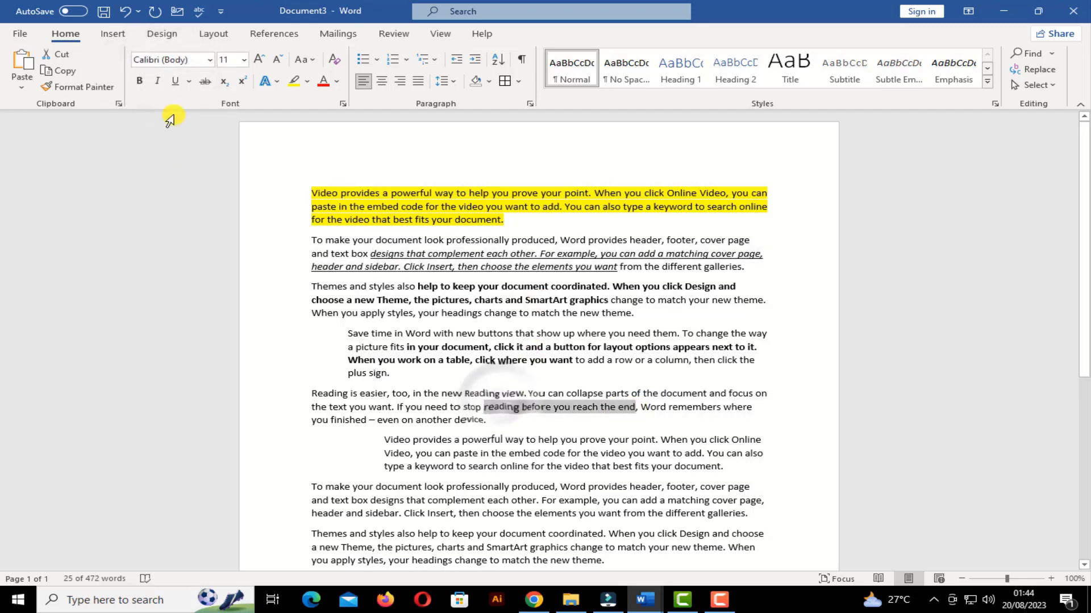
pyautogui.click(159, 82)
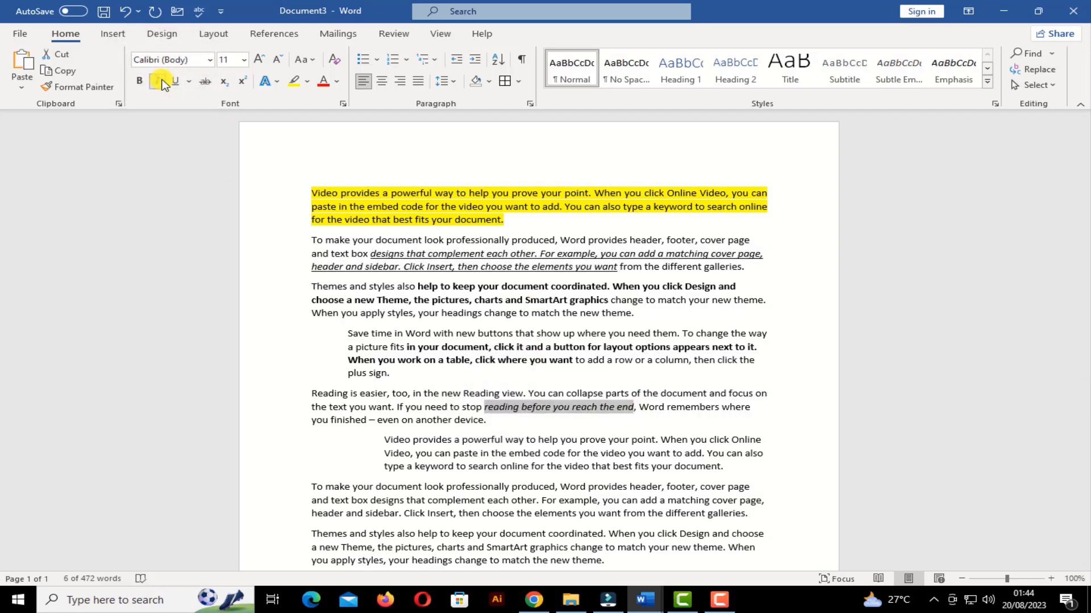
# Clear all formatting from the whole document and remove the yellow highlight from the first paragraph
pyautogui.hotkey('ctrl', 'a')
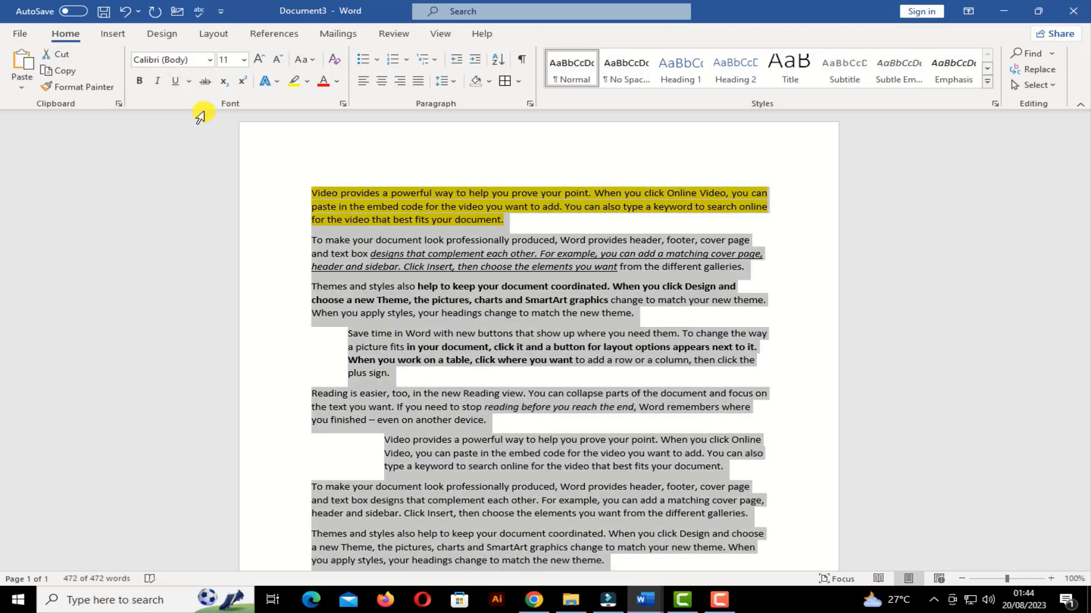
pyautogui.click(332, 66)
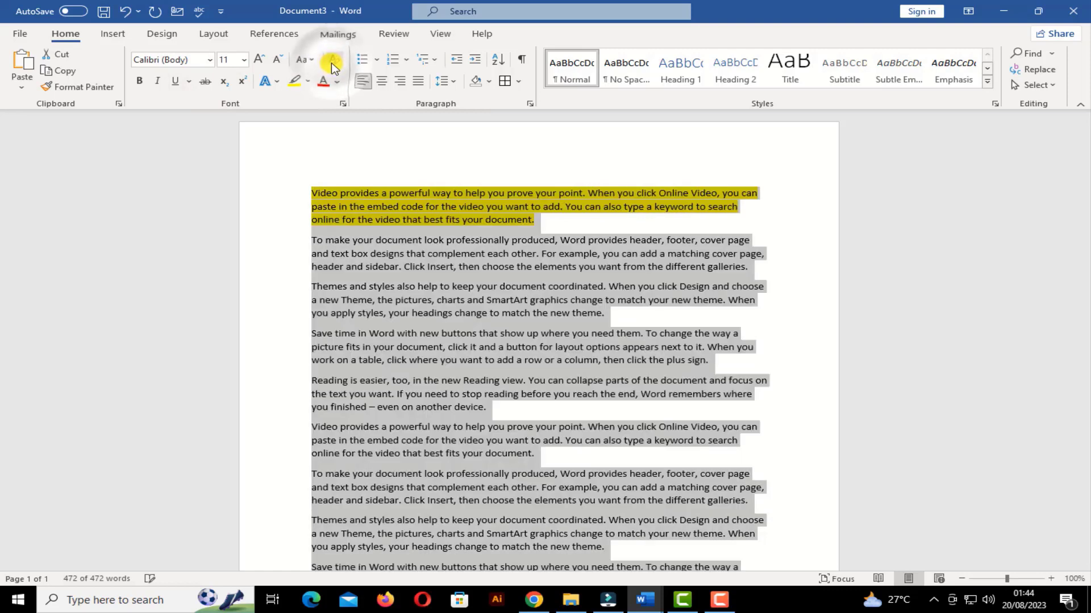
pyautogui.click(531, 206)
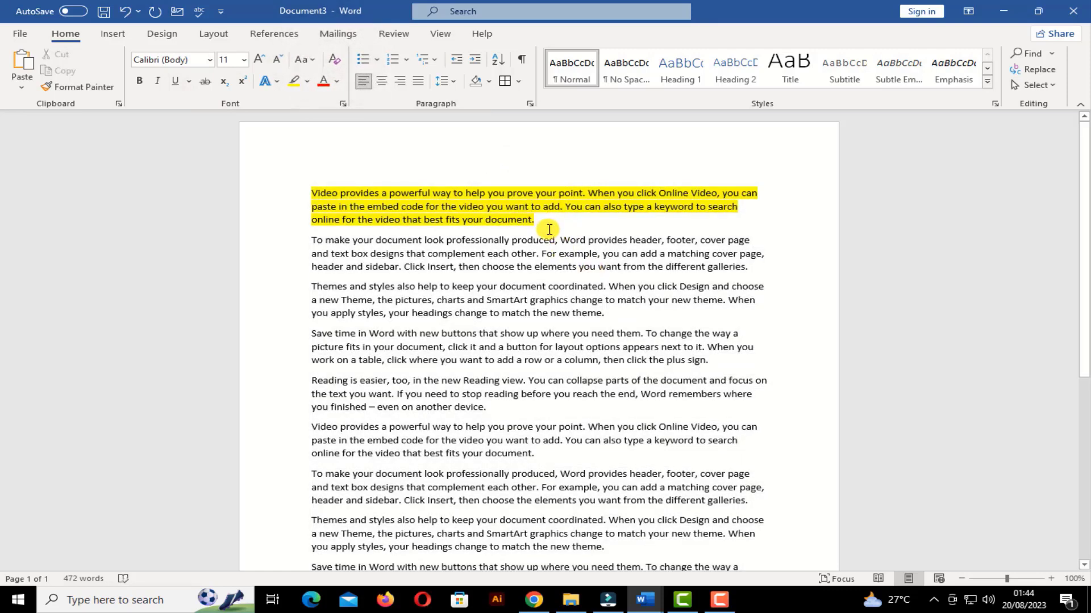
pyautogui.doubleClick(295, 202)
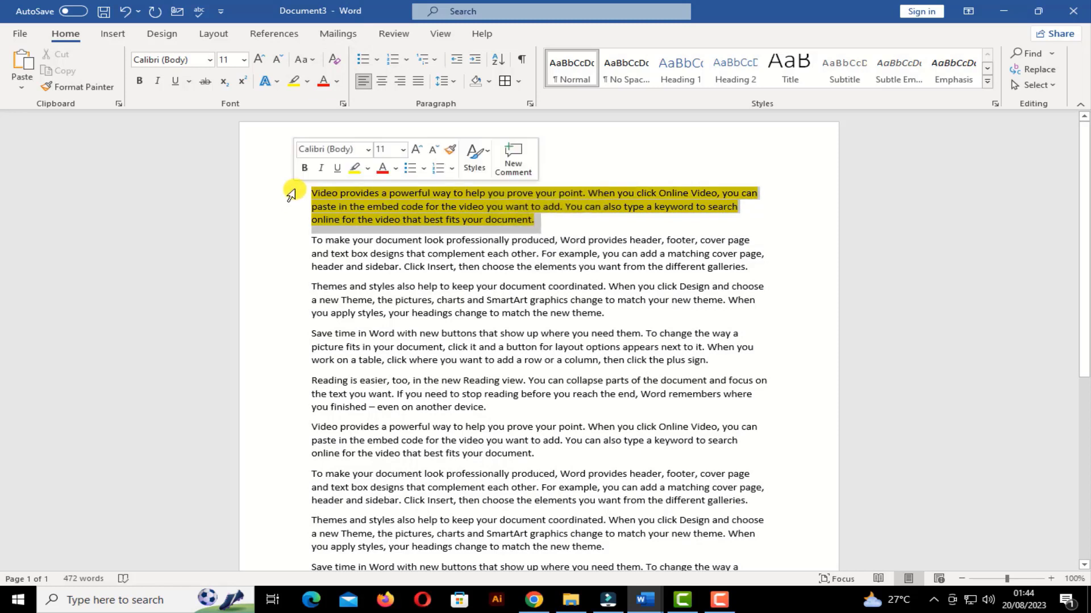
pyautogui.click(293, 83)
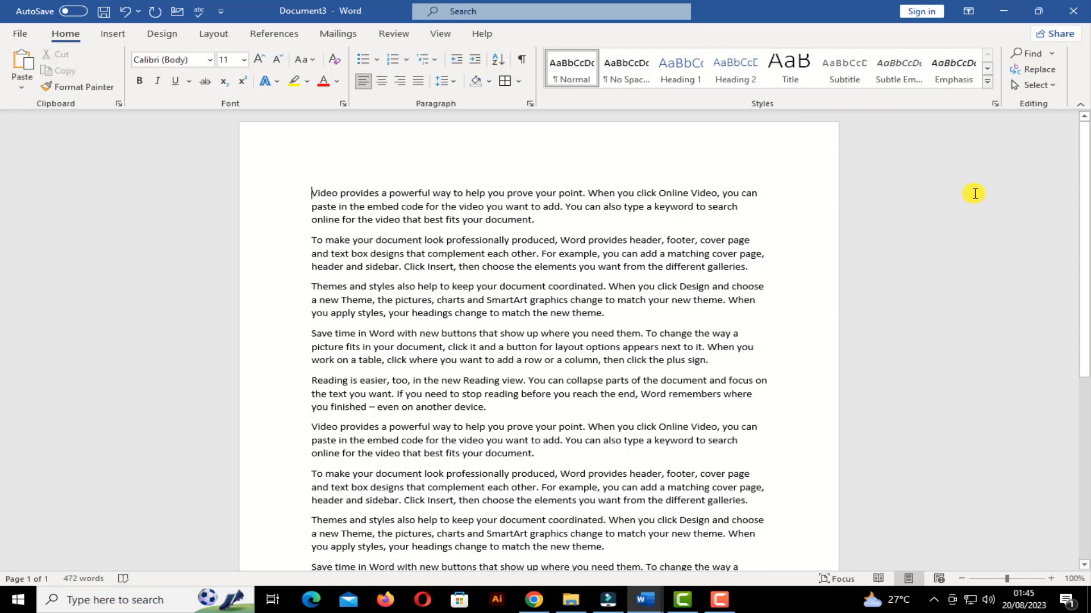
# Search the document for "video" and look through the highlighted matches
pyautogui.click(1025, 55)
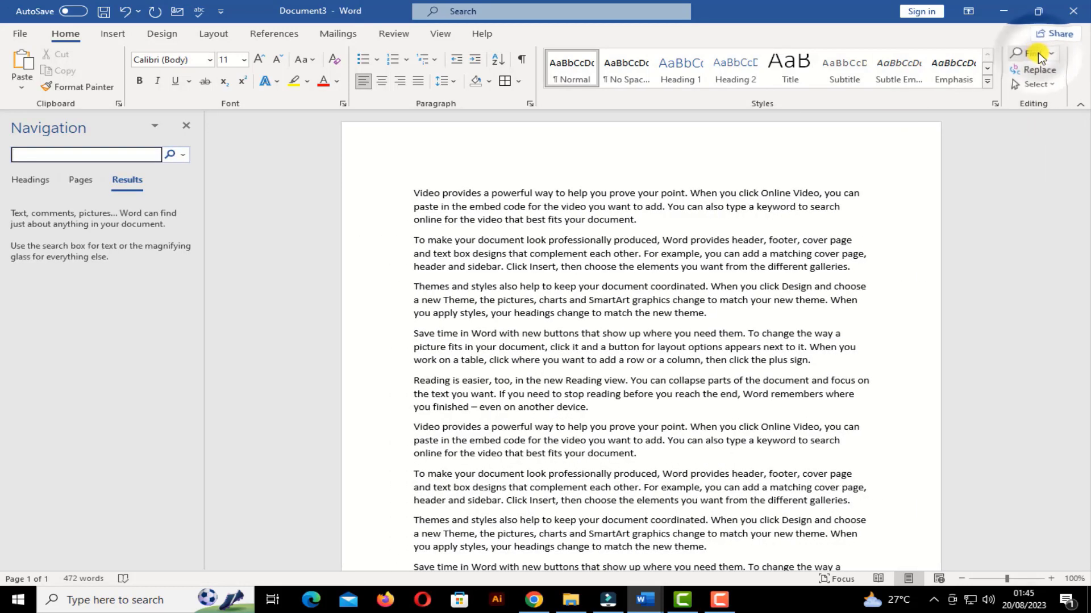
pyautogui.click(86, 152)
pyautogui.write('video')
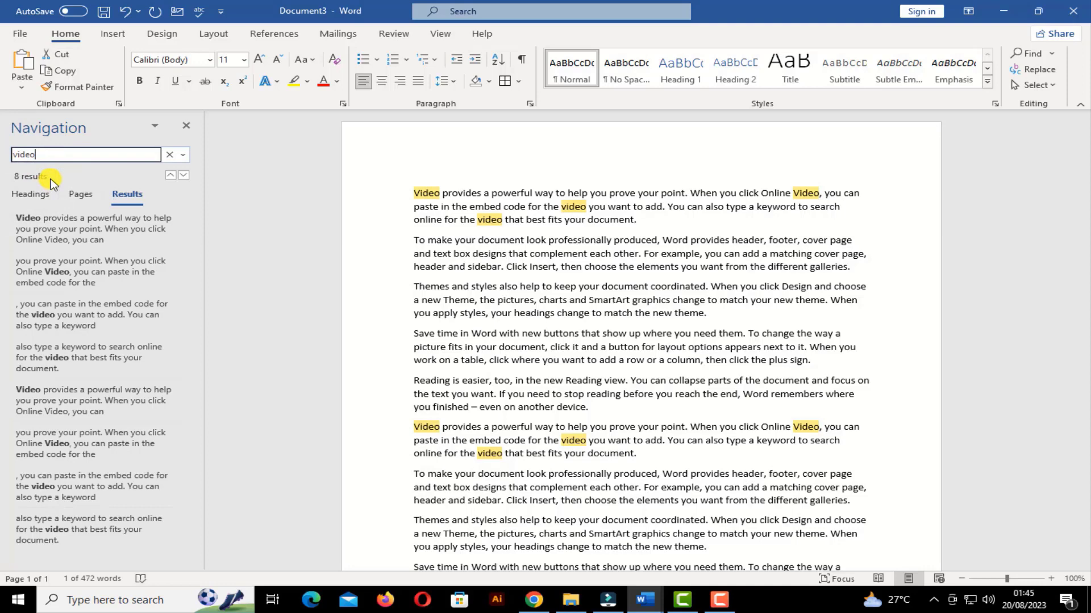
pyautogui.scroll(-10, 409, 287)
pyautogui.scroll(10, 439, 278)
# Replace every occurrence of "Video" in the document with "photo" and close the Find and Replace dialog
pyautogui.click(1037, 74)
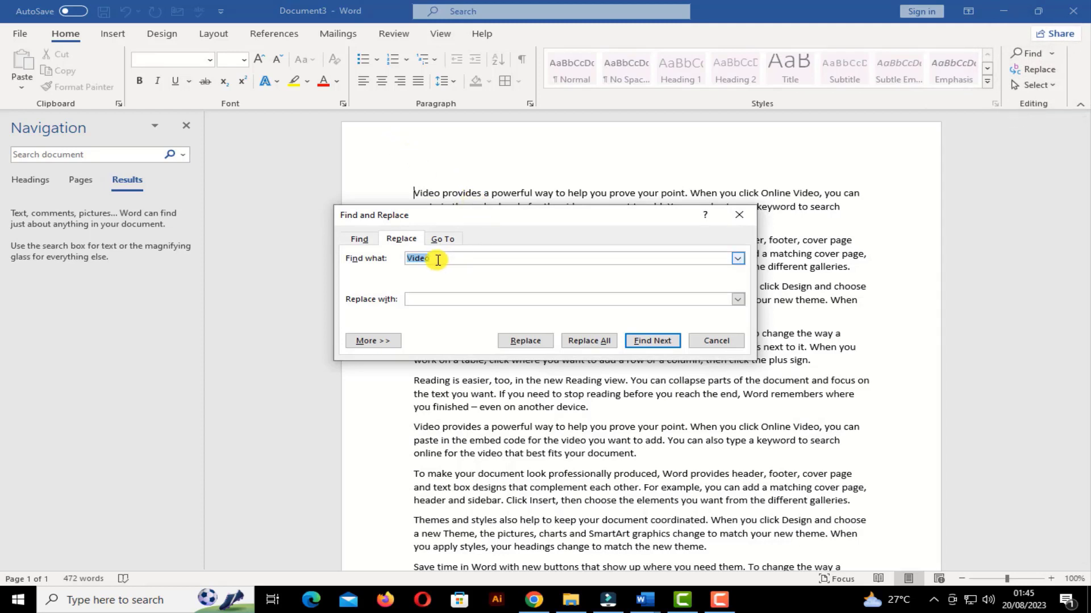
pyautogui.click(435, 299)
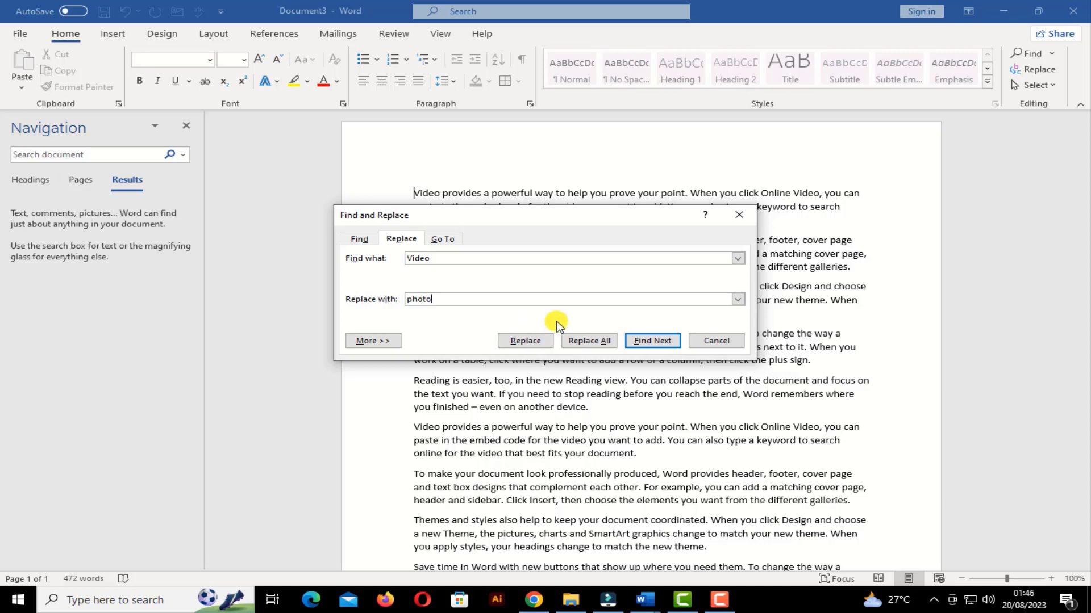
pyautogui.click(579, 341)
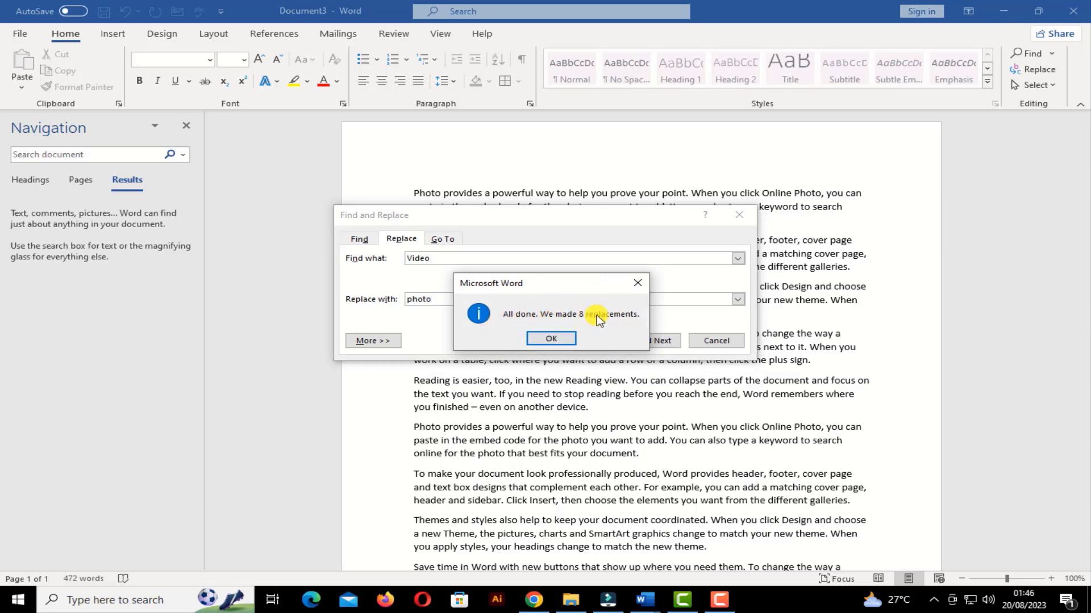
pyautogui.click(559, 338)
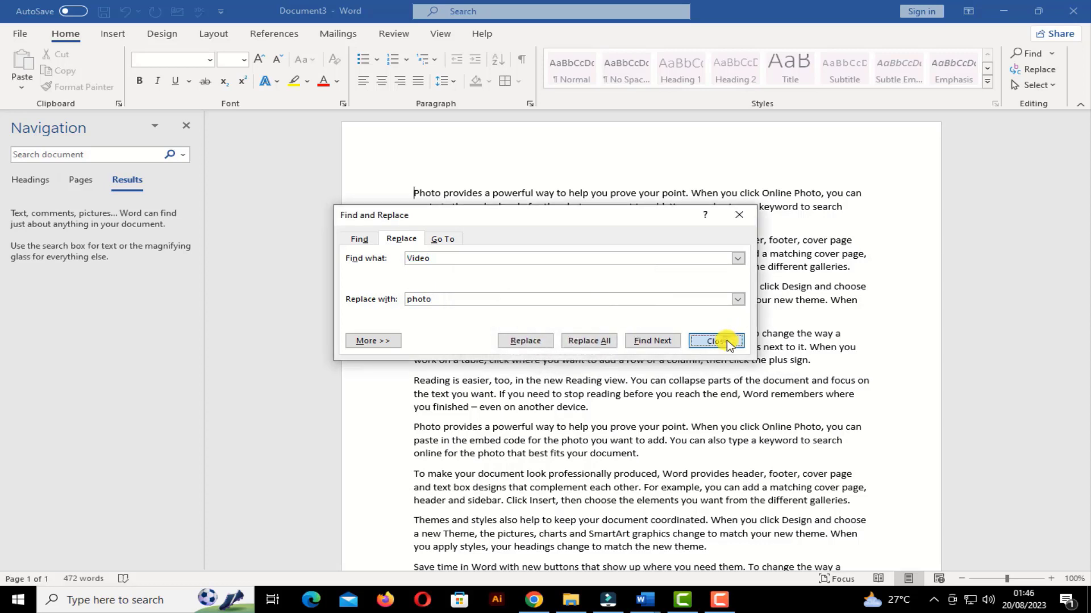
pyautogui.click(731, 339)
# Check the replacements by searching for the first paragraph's opening word "Photo", and close the search results
pyautogui.moveTo(414, 192); pyautogui.dragTo(441, 193)
pyautogui.click(421, 190)
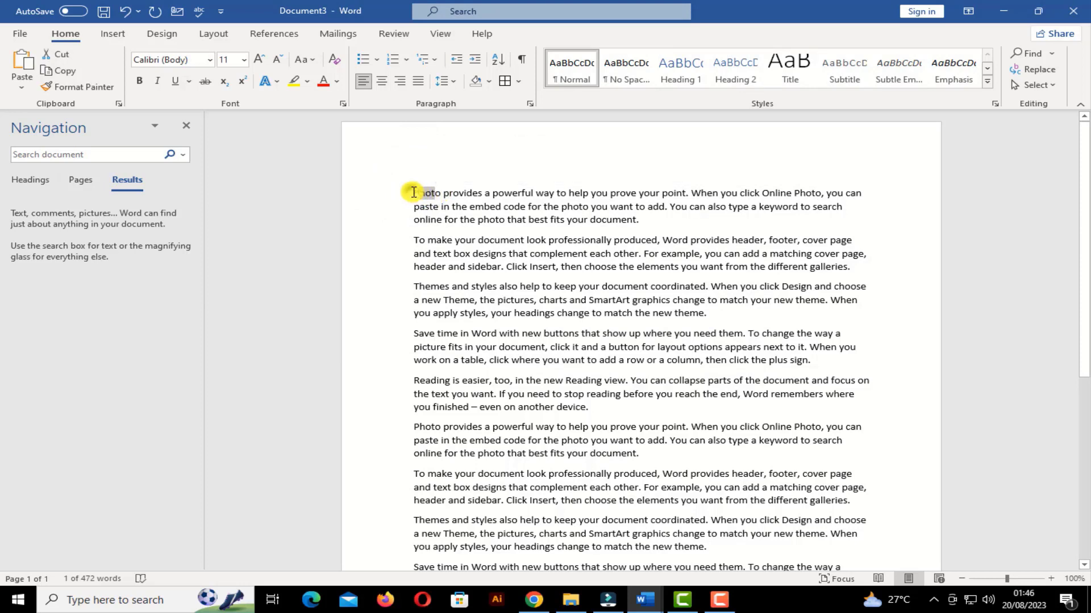
pyautogui.moveTo(413, 193); pyautogui.dragTo(443, 193)
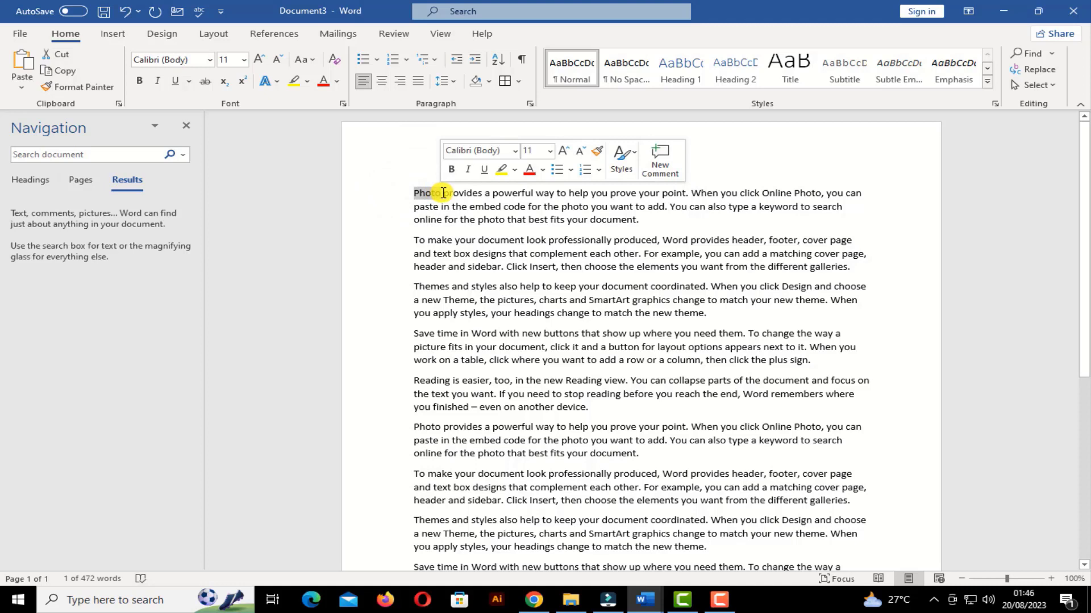
pyautogui.click(99, 152)
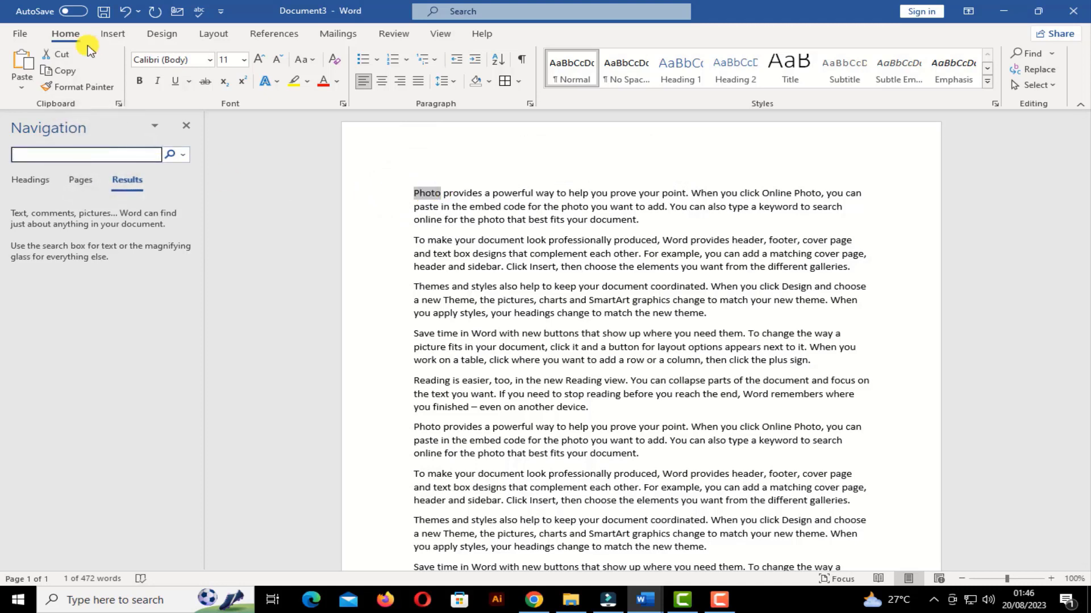
pyautogui.click(1036, 54)
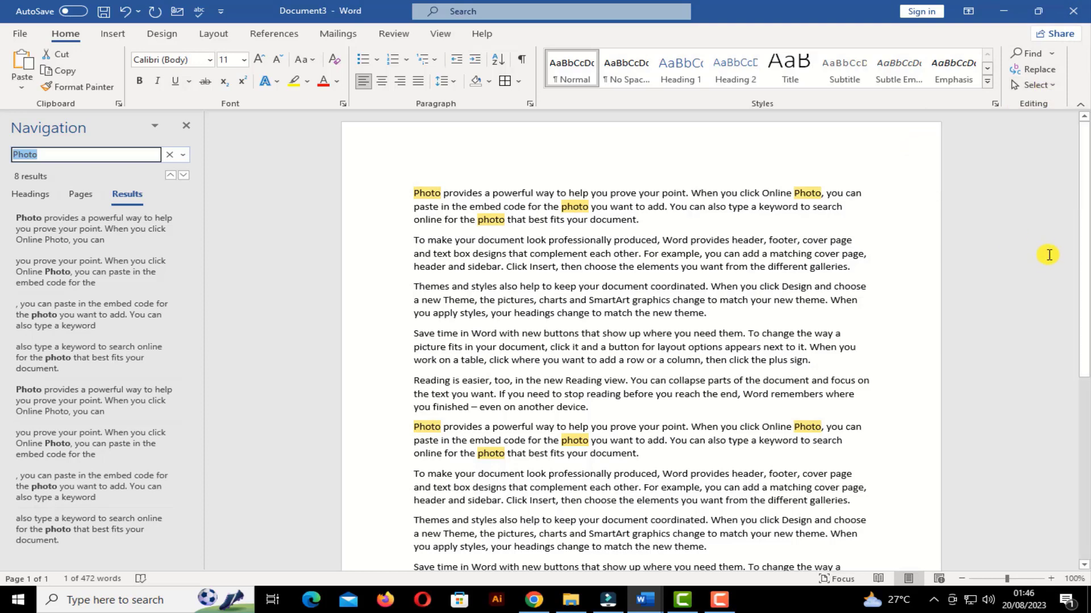
pyautogui.click(1045, 250)
pyautogui.click(186, 126)
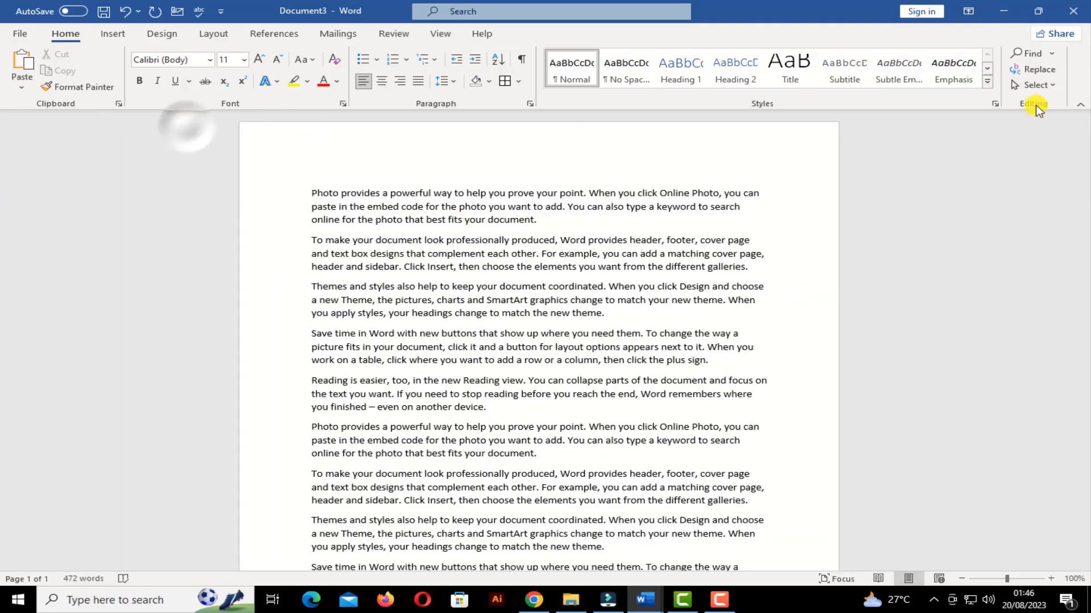
# Select the whole document with Select All, deselect it, and select all the text again
pyautogui.click(1051, 88)
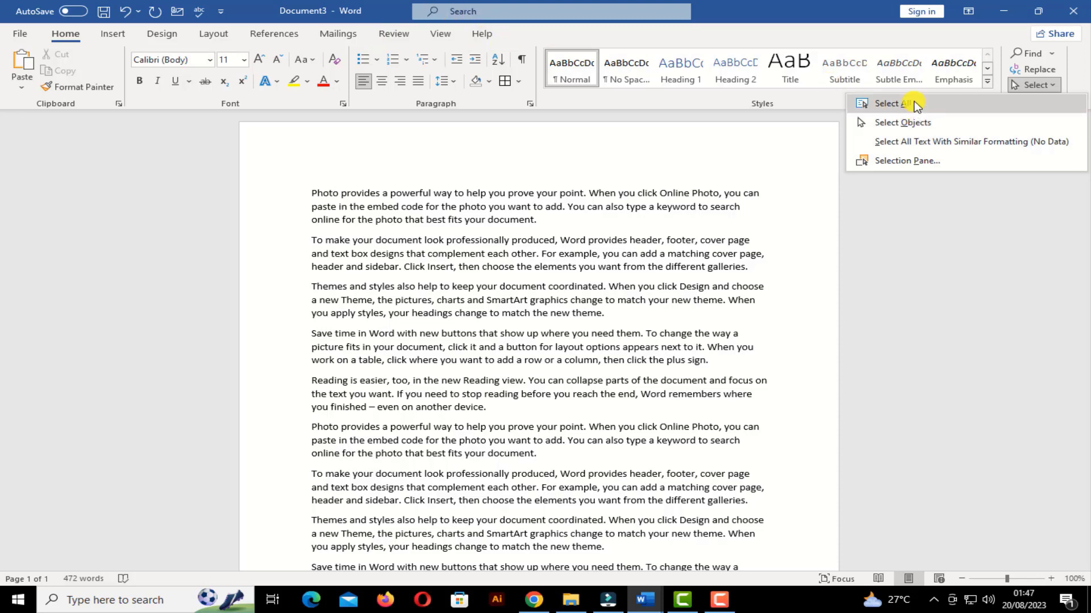
pyautogui.click(892, 104)
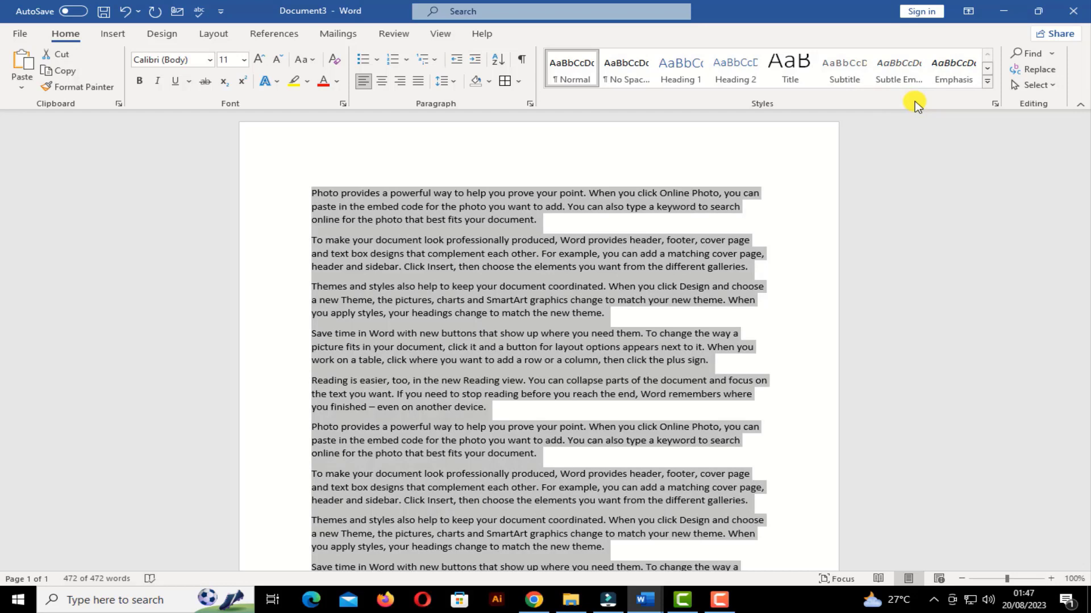
pyautogui.click(616, 320)
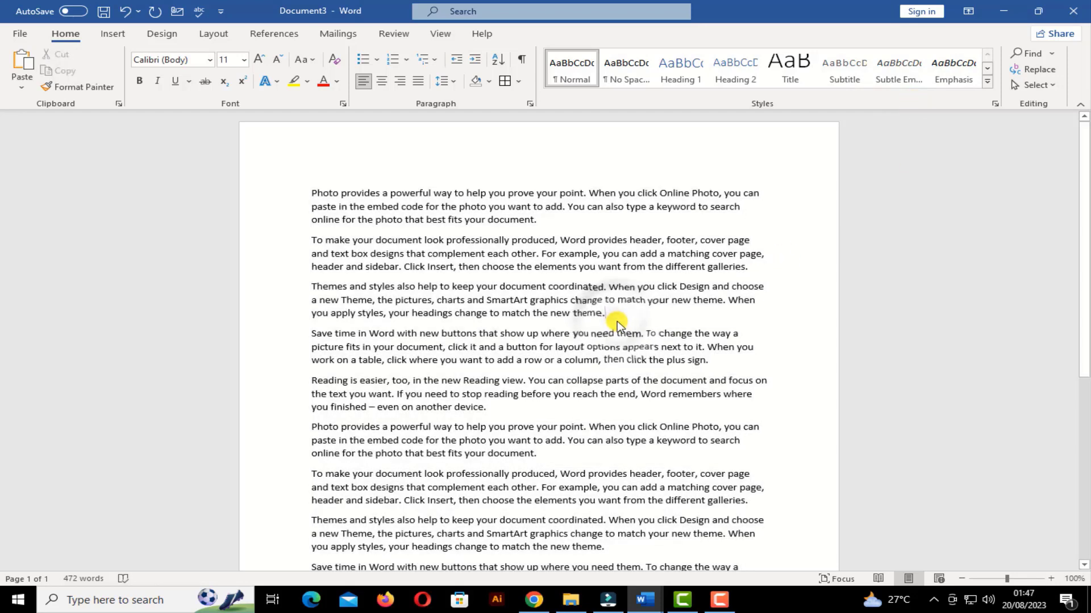
pyautogui.hotkey('ctrl', 'a')
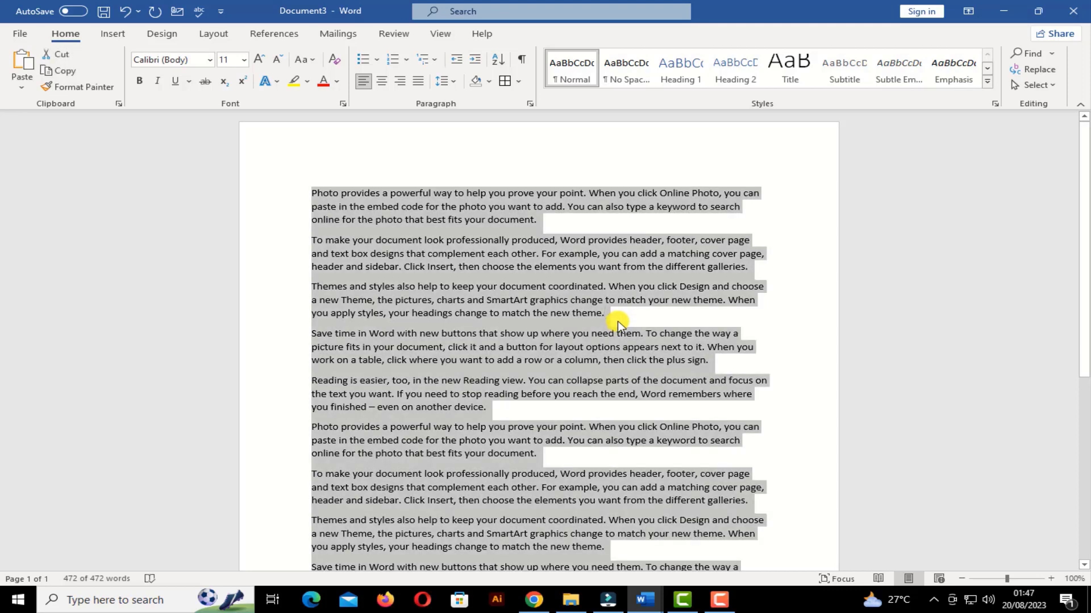